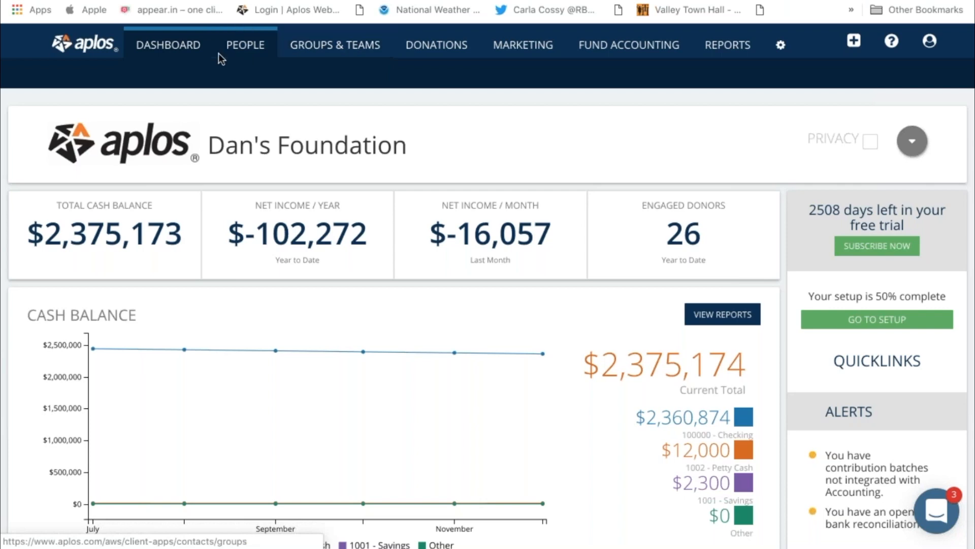
Step: Create and save a new group named for a colleague's birthday party, keeping the default timezone and permission options
click(330, 47)
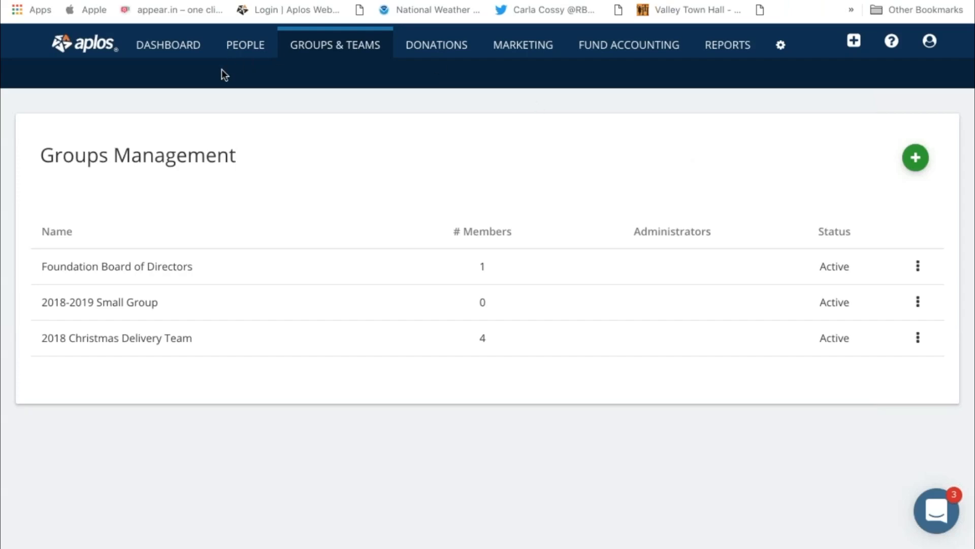
click(242, 46)
click(915, 158)
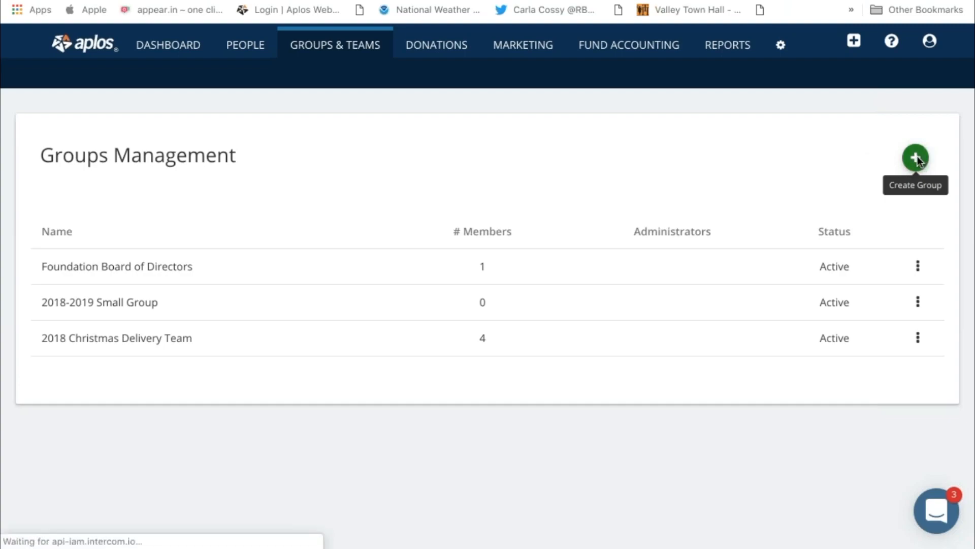
click(262, 191)
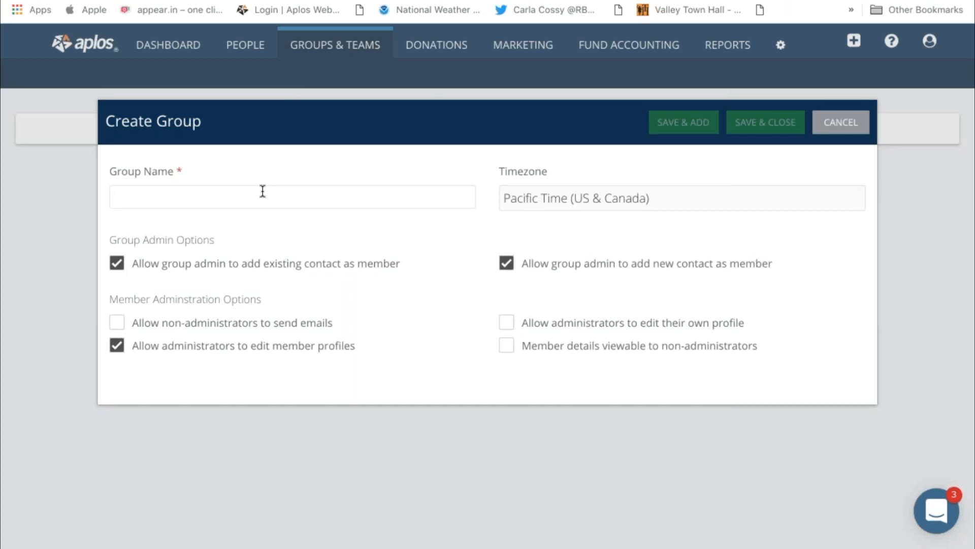
text(Jayne)
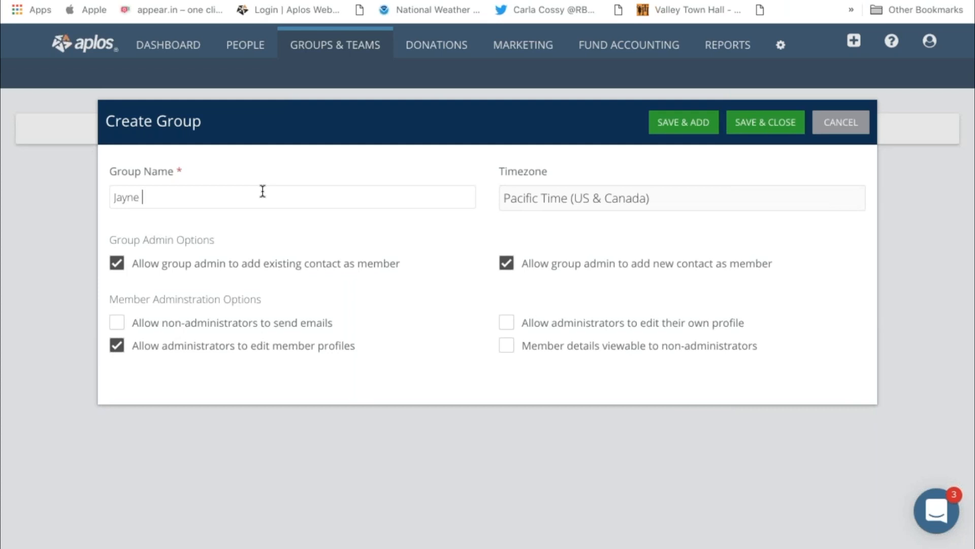
text('s Birthday Party)
click(677, 126)
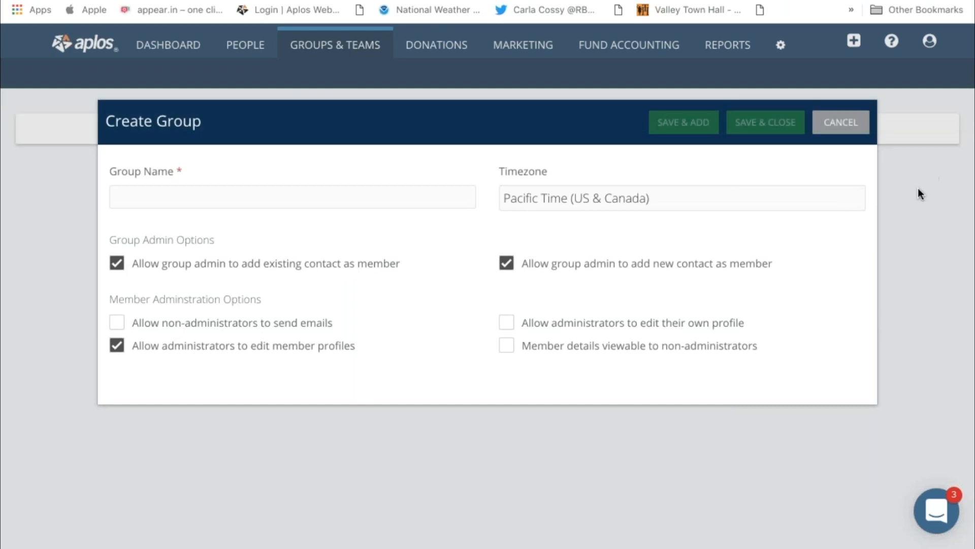
click(862, 120)
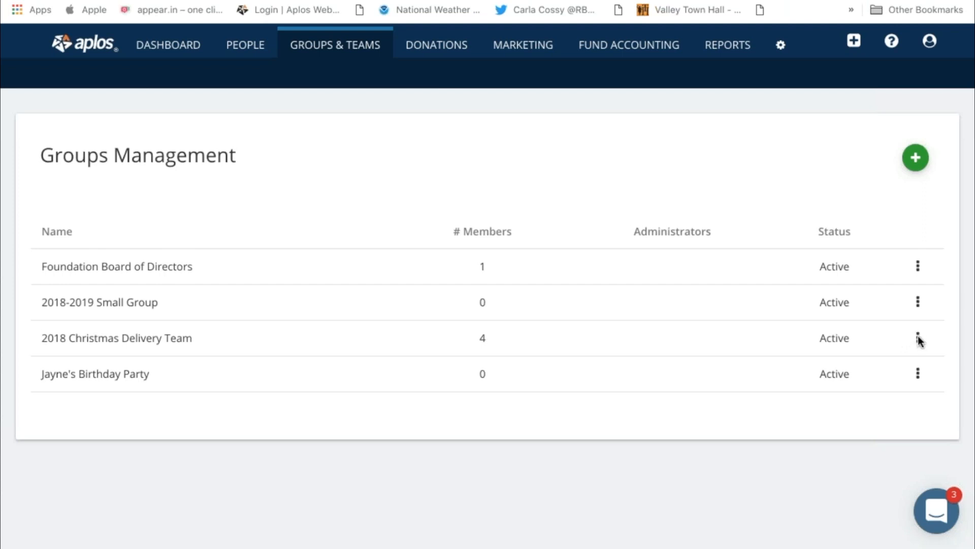
Step: Open the member list of the 2018 Christmas Delivery Team, search it by a first name, and clear the search
click(919, 338)
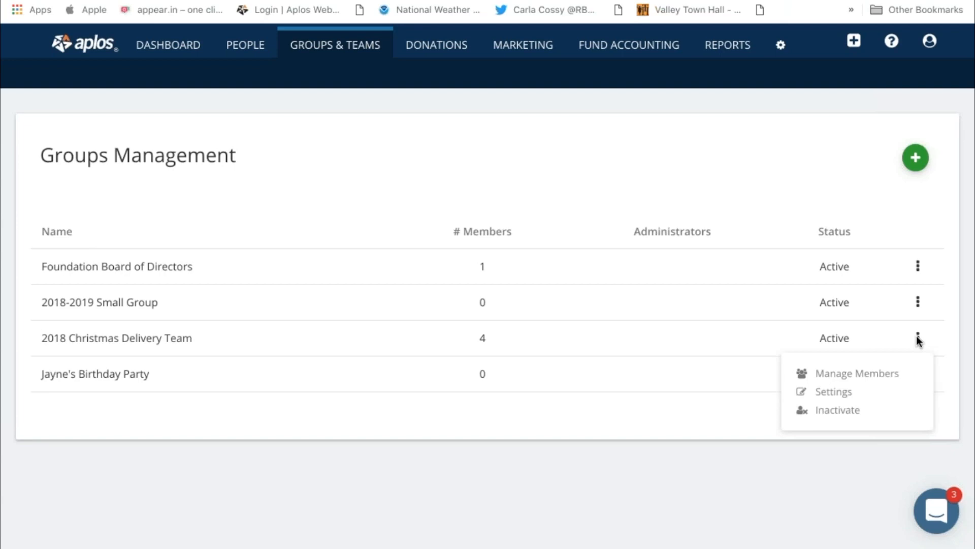
click(867, 374)
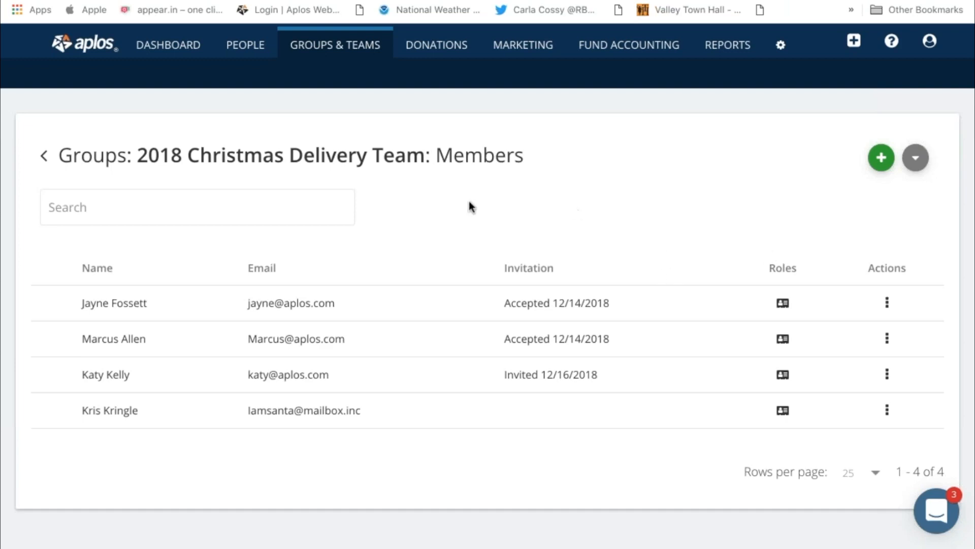
click(96, 208)
text(dan)
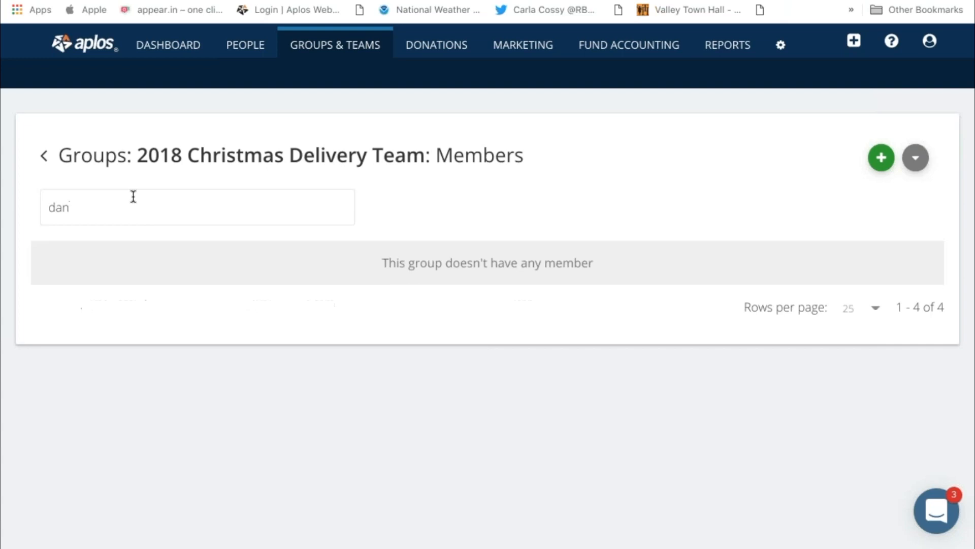
key(BackSpace)
key(BackSpace)
key(BackSpace)
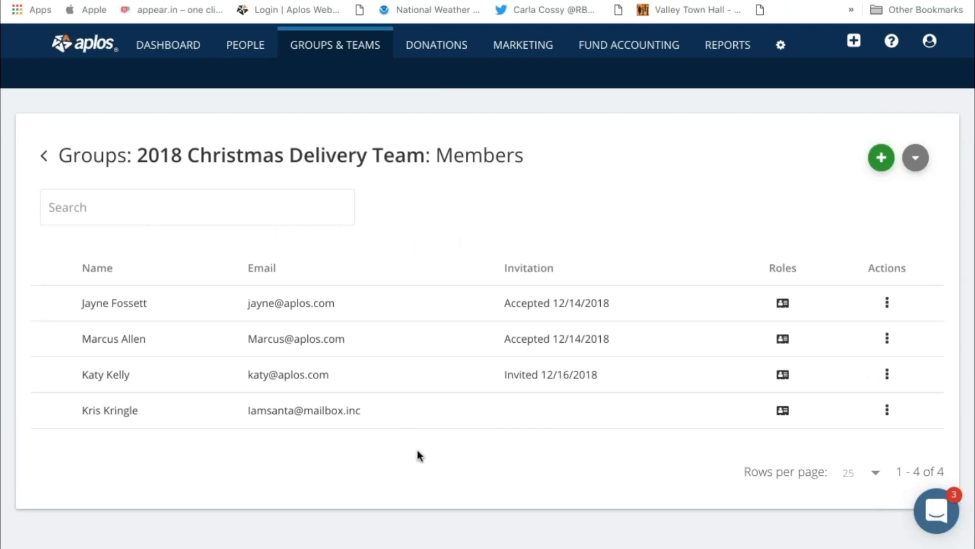
Step: Add the account holder's existing contact record to the 2018 Christmas Delivery Team and send that member the group invitation
click(884, 157)
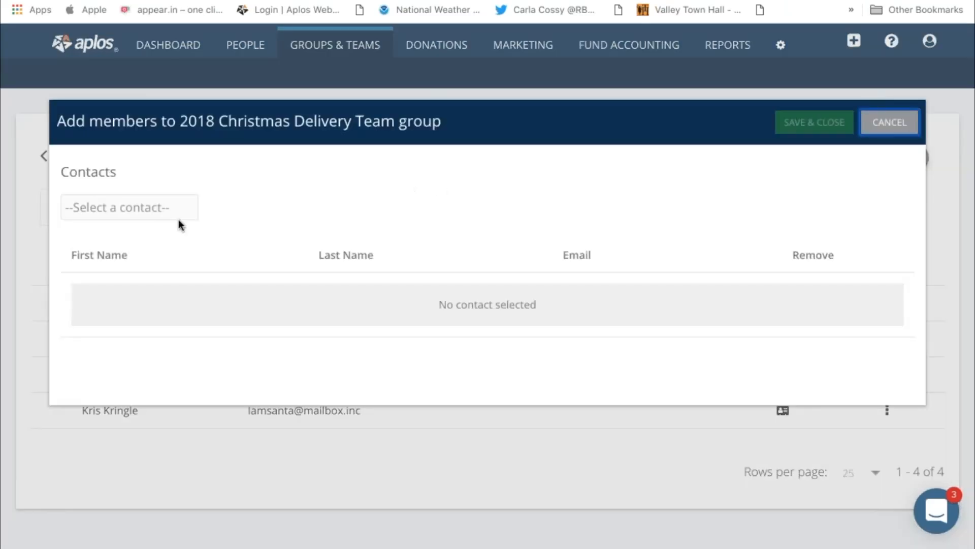
click(131, 209)
text(kim)
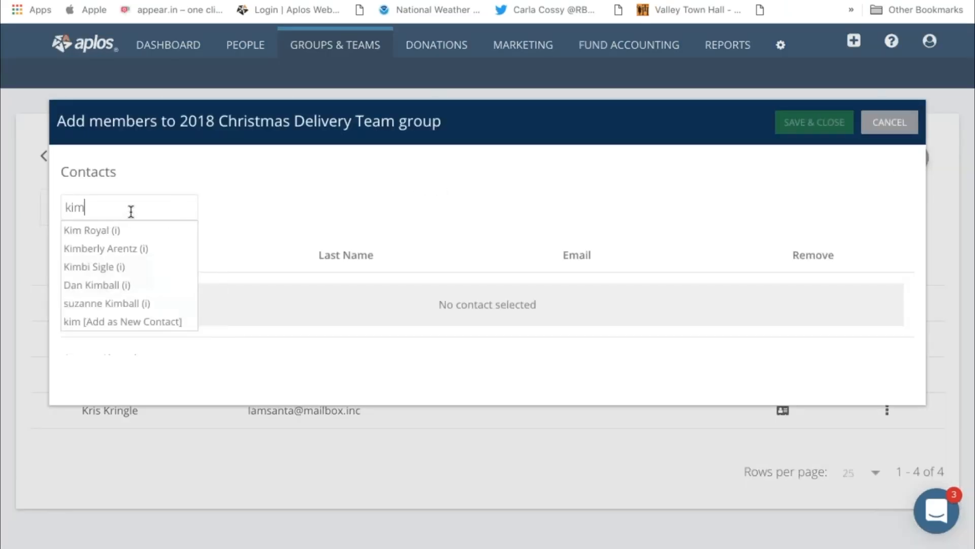
click(90, 281)
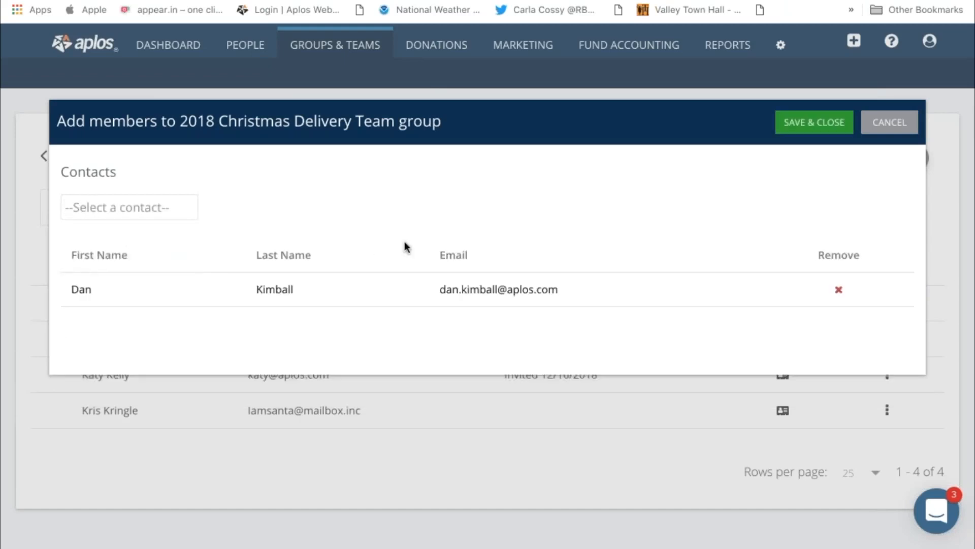
click(812, 123)
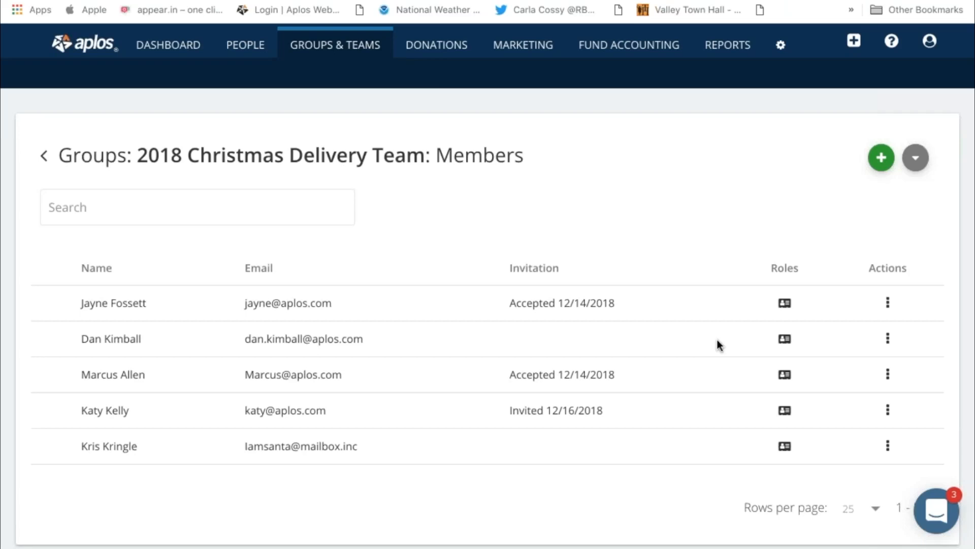
click(888, 338)
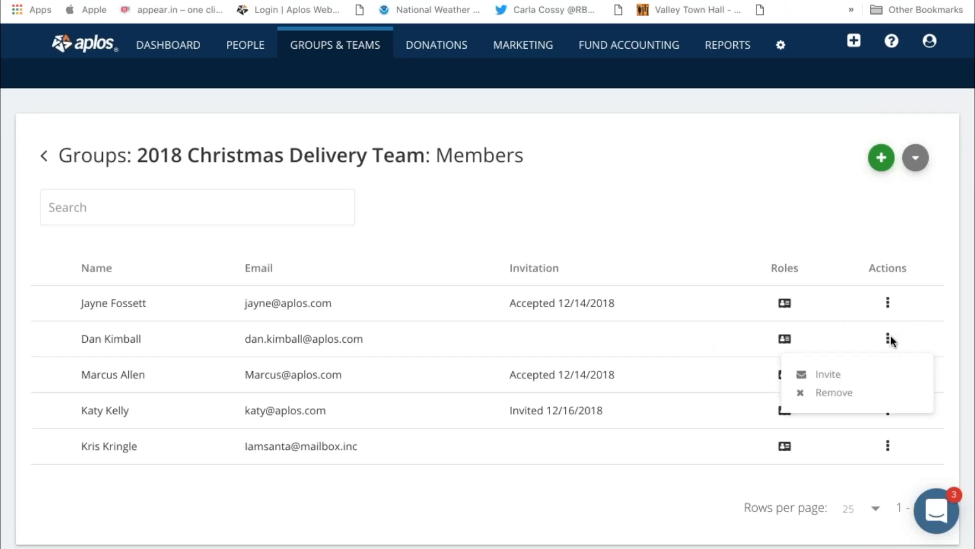
click(846, 374)
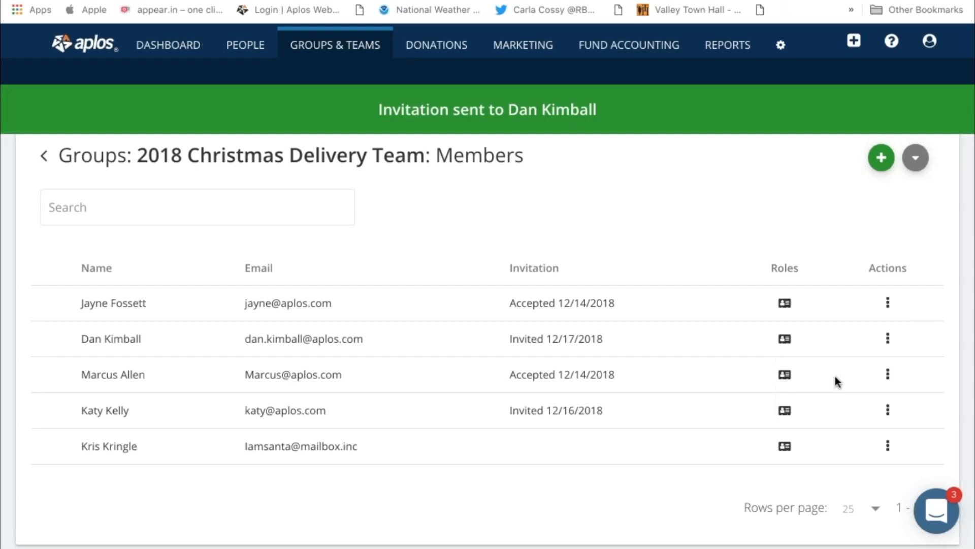
Step: Switch to Gmail, open the newest group invitation e-mail, and follow its link for joining the group
mouse_move(260, 1)
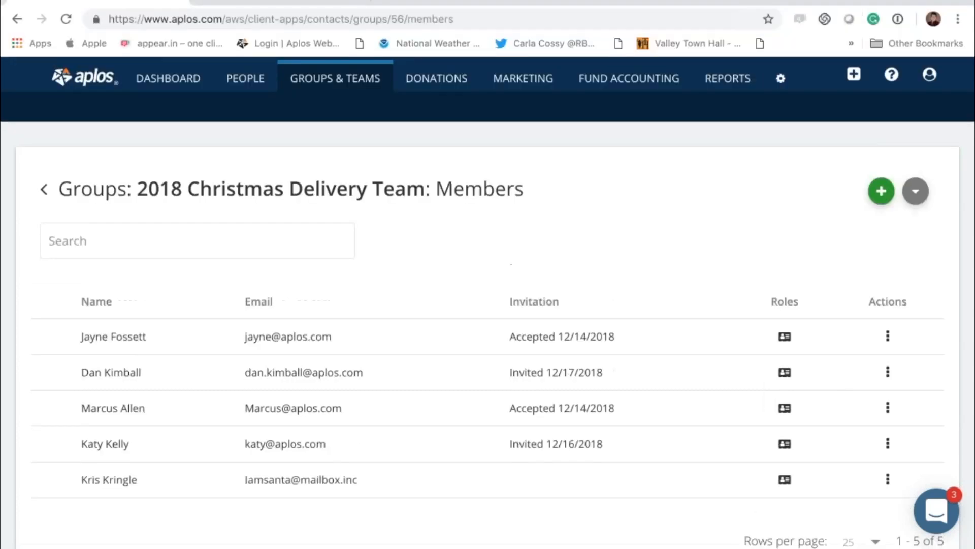
click(260, 2)
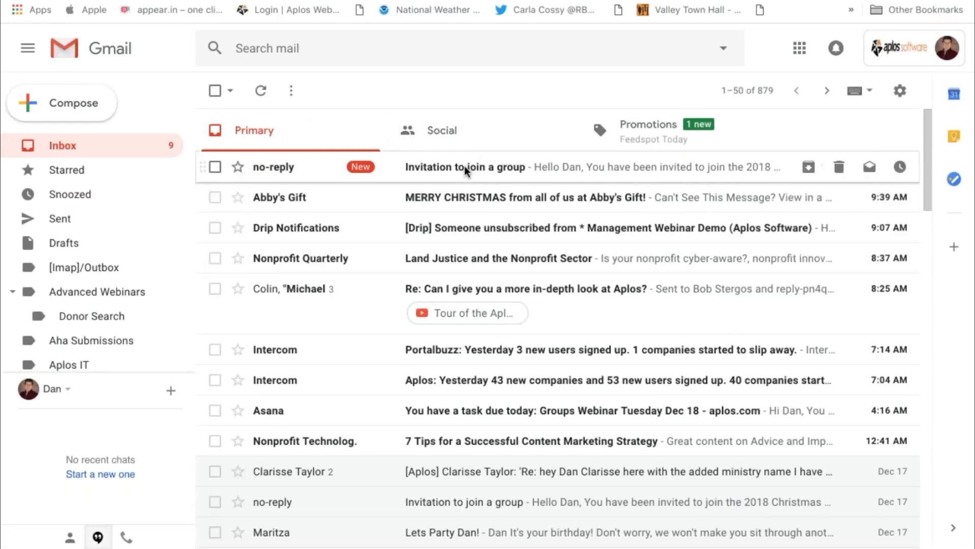
click(464, 166)
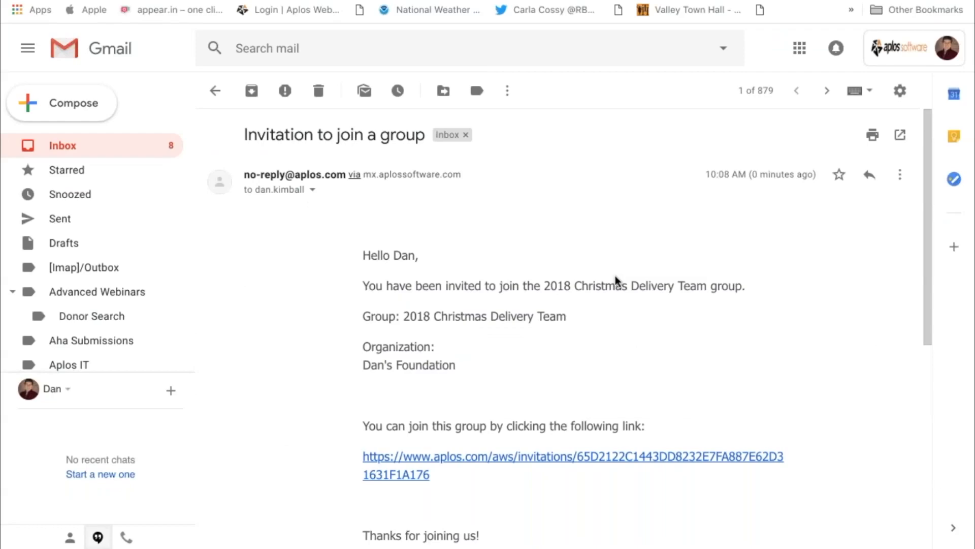
scroll(616, 280, down, 2)
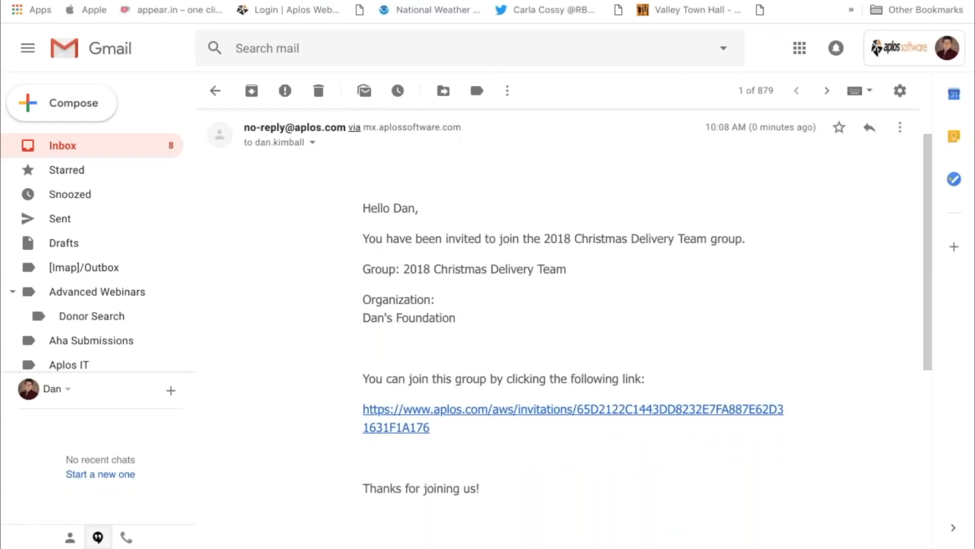
click(540, 409)
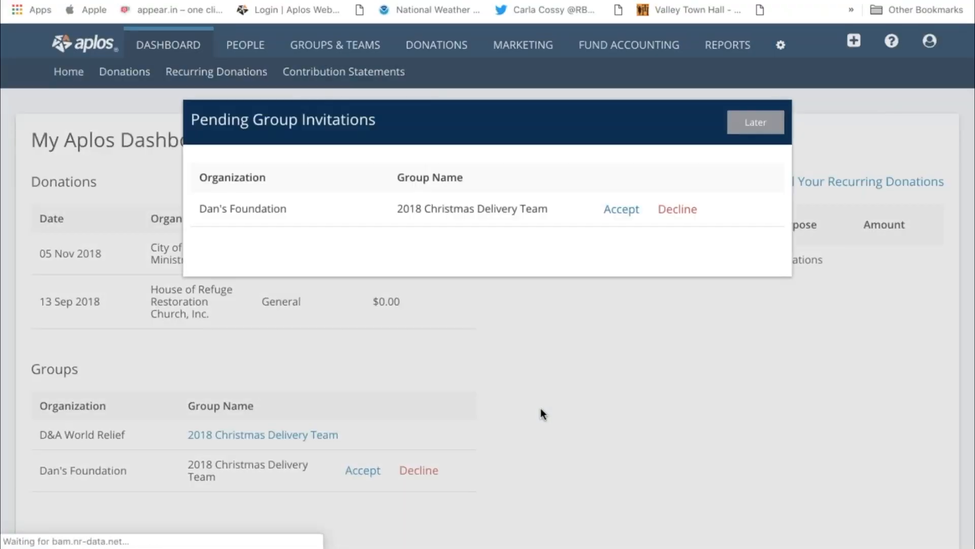
Step: Accept and confirm the pending invitation to the 2018 Christmas Delivery Team
click(624, 210)
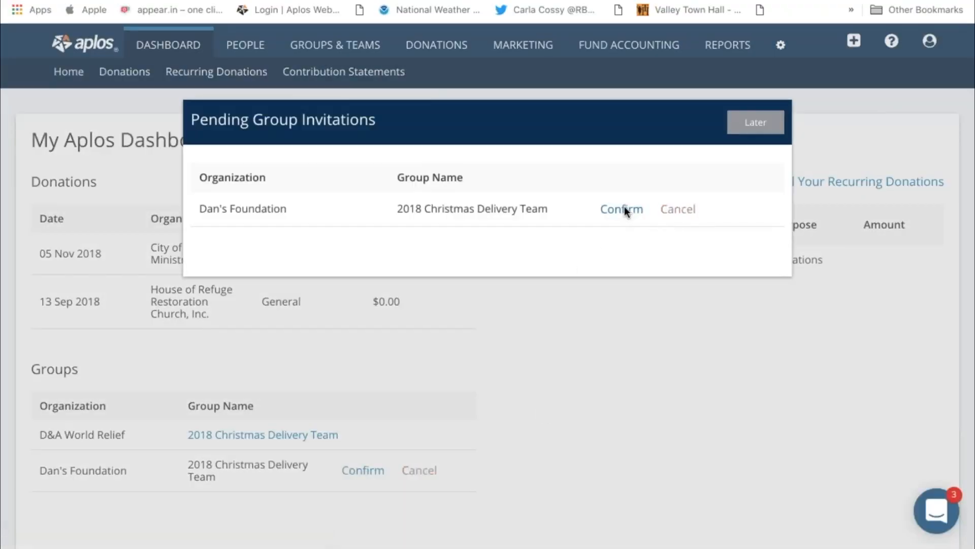
click(618, 206)
click(613, 209)
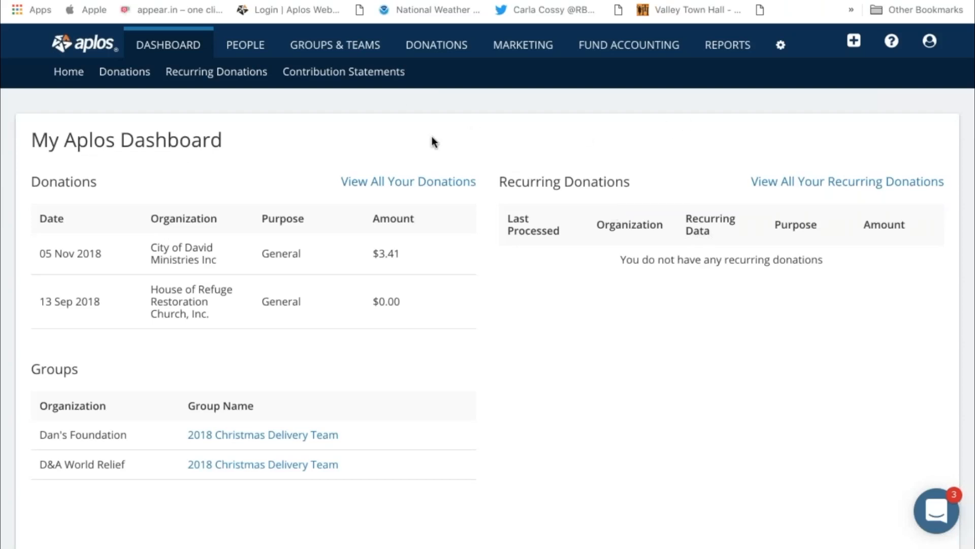
Step: Return to groups management and check the members' invitation statuses for the 2018 Christmas Delivery Team
click(313, 45)
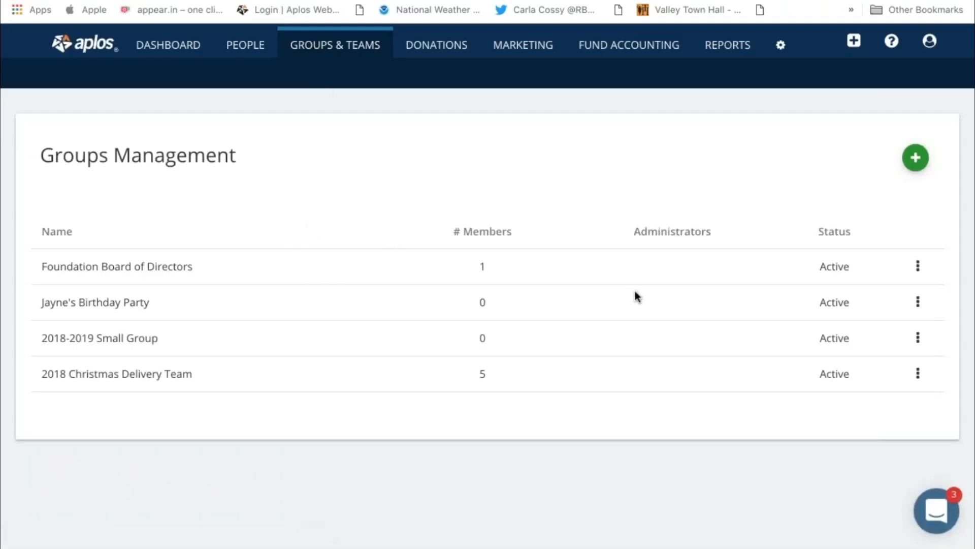
click(918, 373)
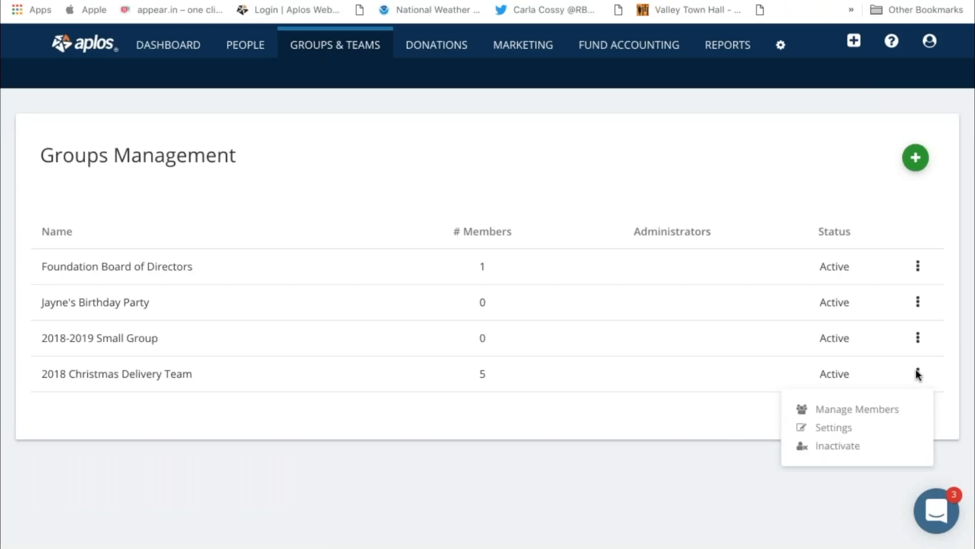
click(862, 407)
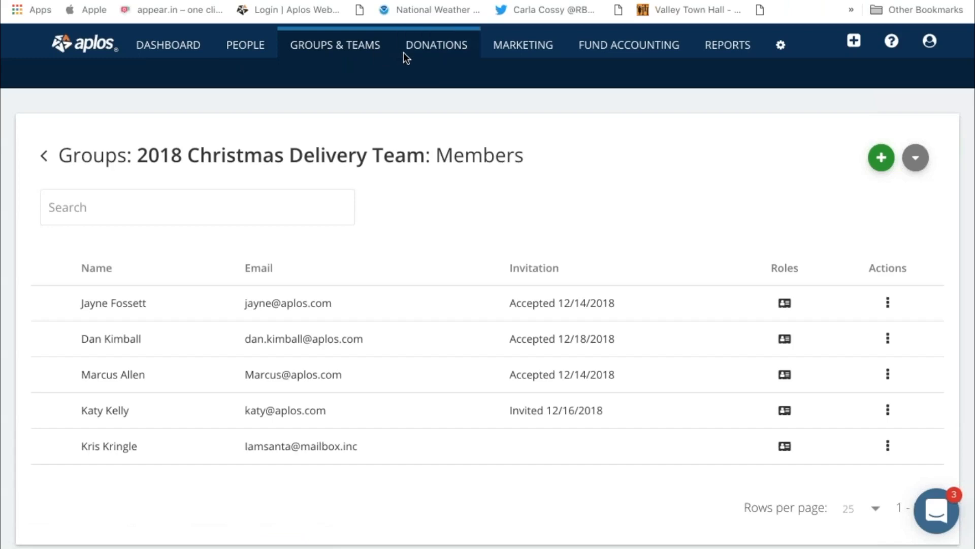
Step: Go to the personal My Aplos dashboard, open the Dan's Foundation 2018 Christmas Delivery Team group, and review its home page
click(934, 38)
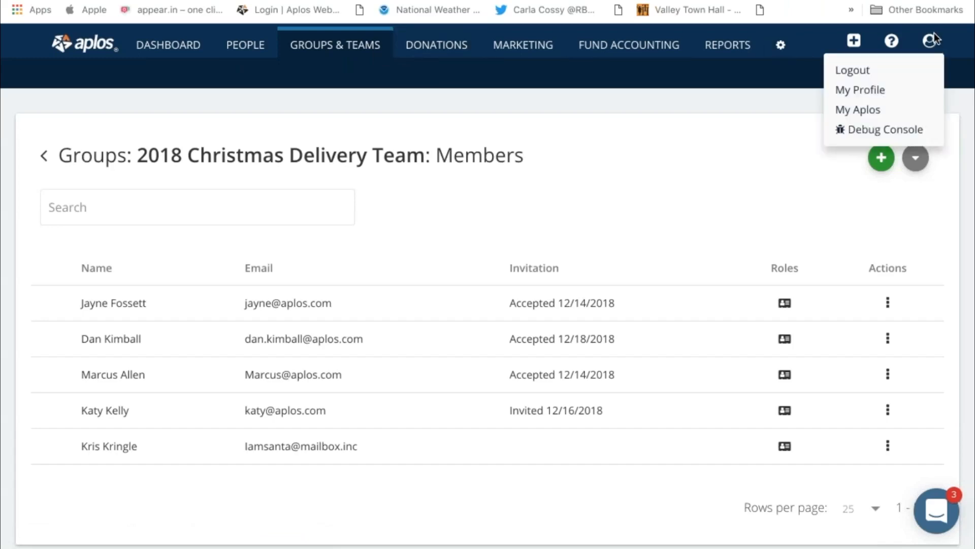
click(853, 109)
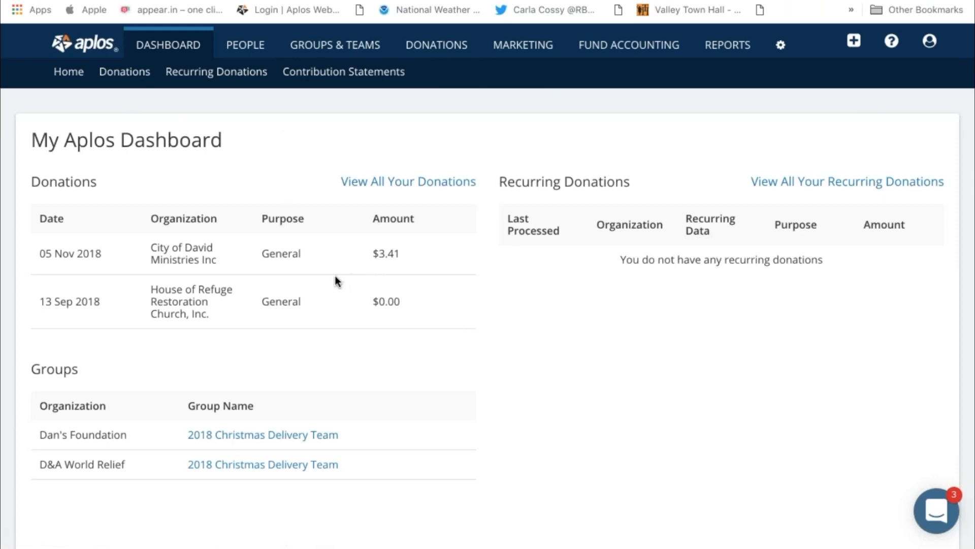
scroll(335, 279, down, 2)
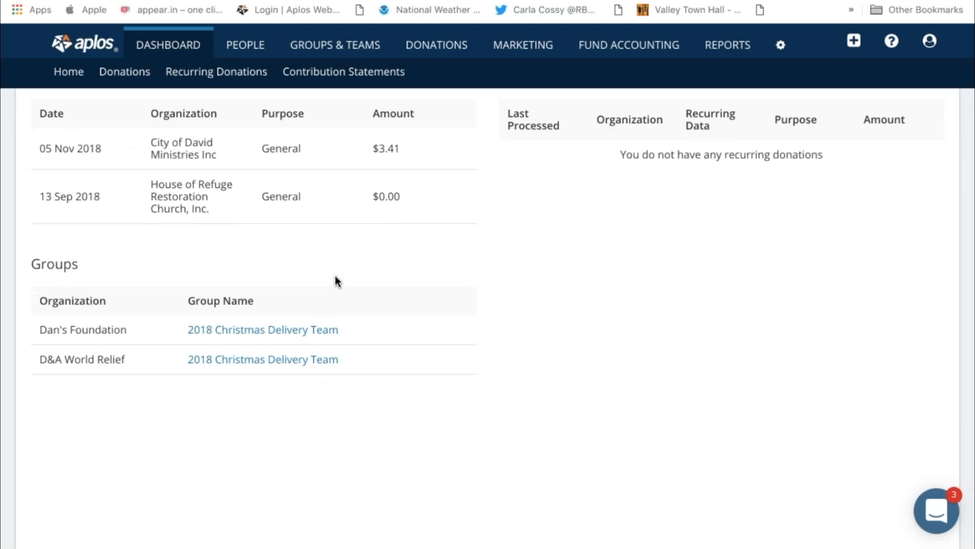
click(237, 329)
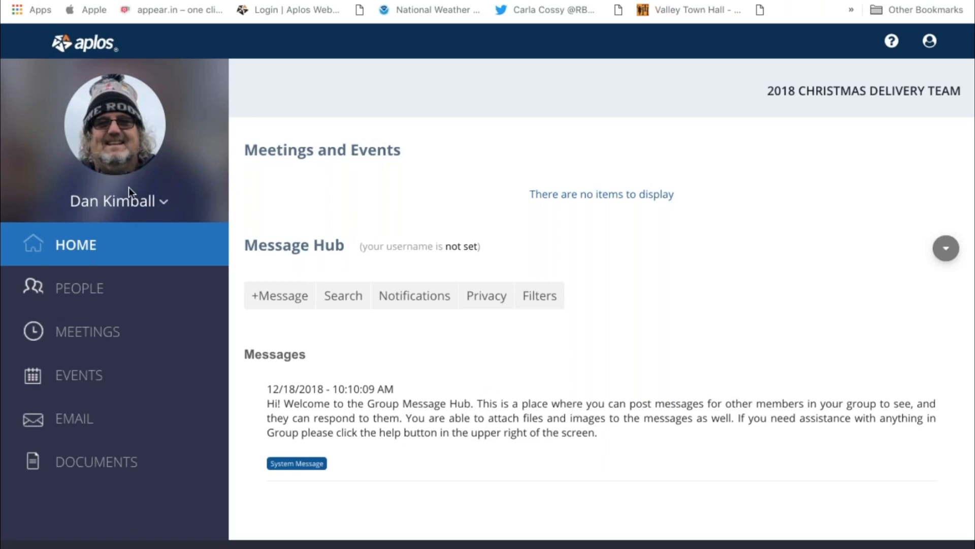
scroll(596, 243, down, 2)
scroll(596, 243, up, 2)
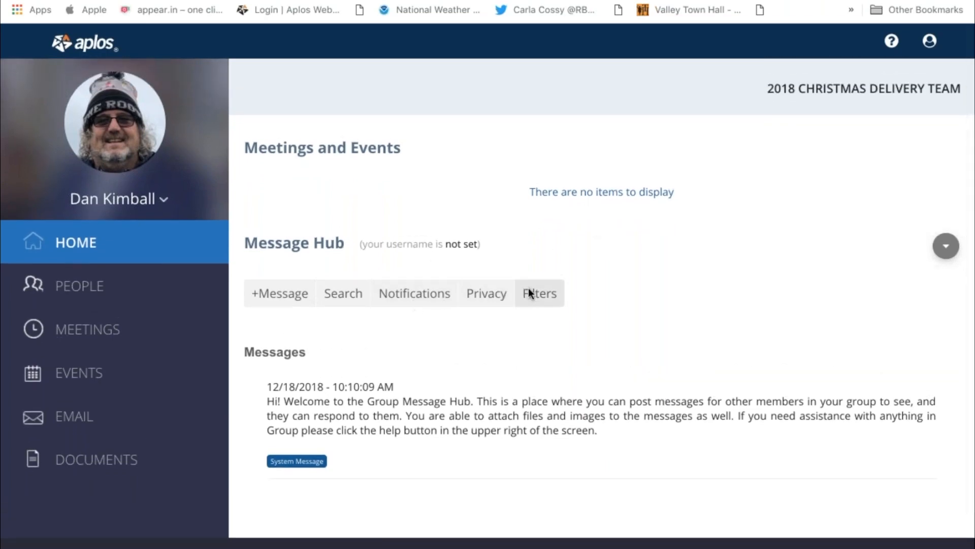
Step: Review the group's people list and display the available actions for managing its people
click(78, 286)
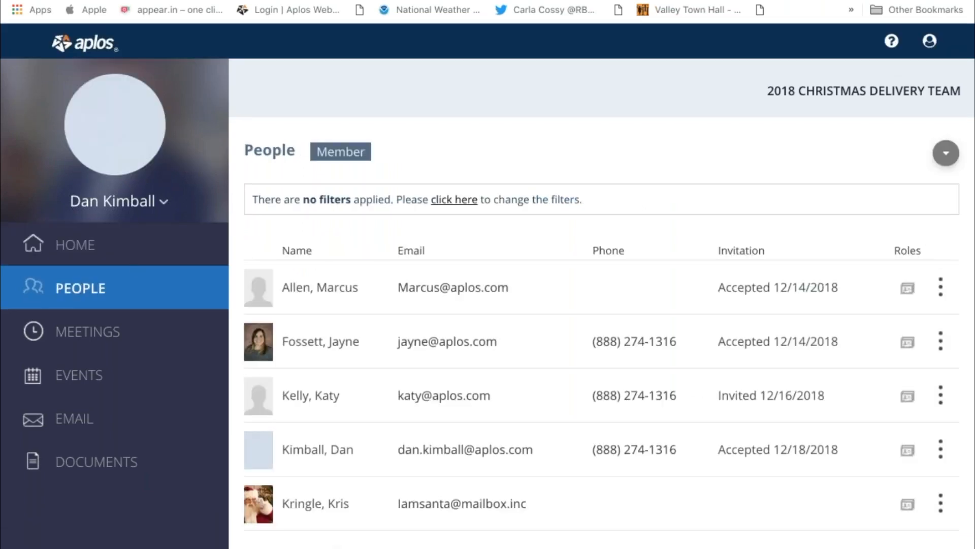
scroll(312, 391, down, 3)
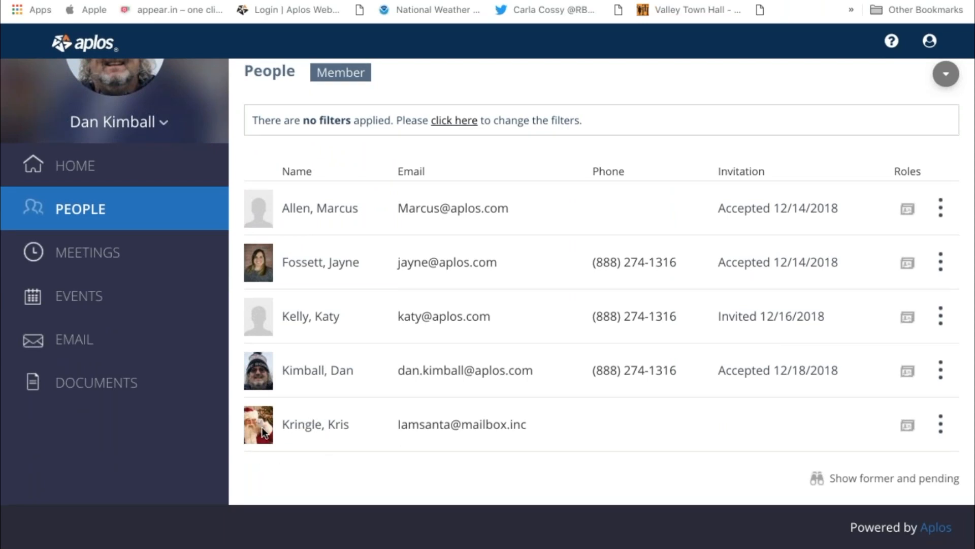
scroll(261, 431, up, 3)
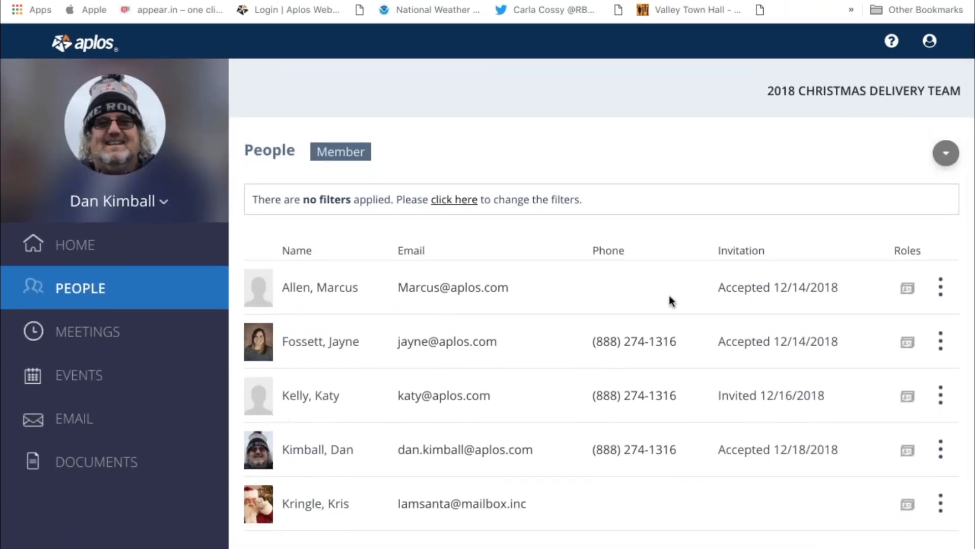
click(937, 155)
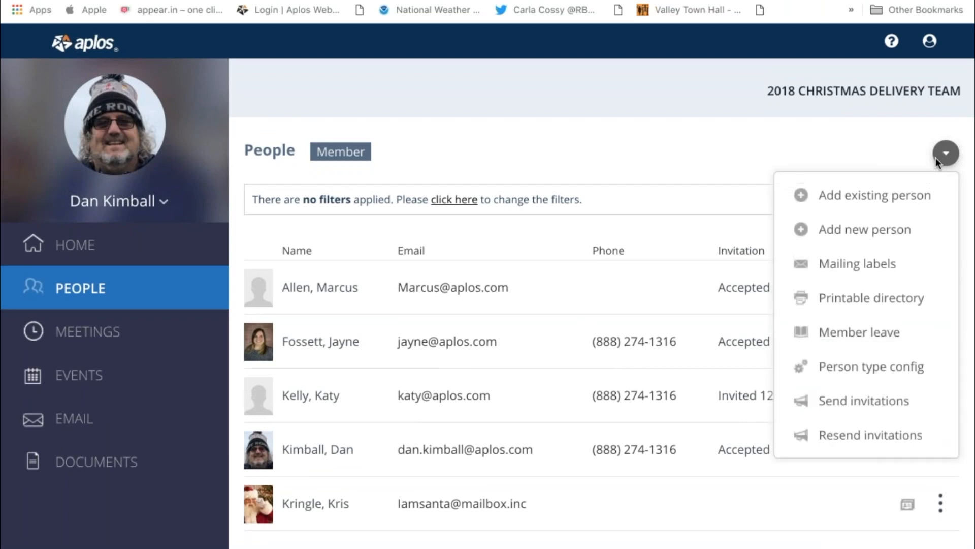
click(860, 228)
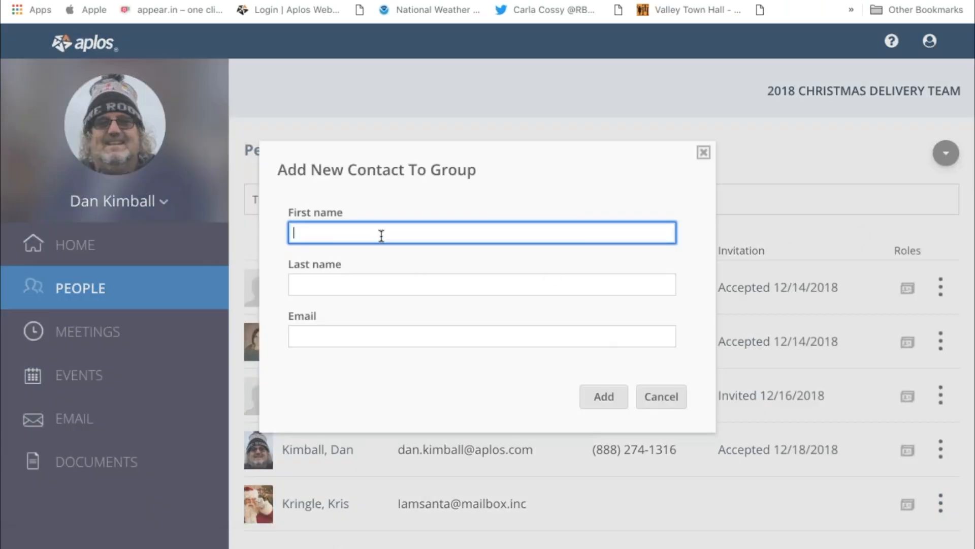
text(bu)
click(647, 395)
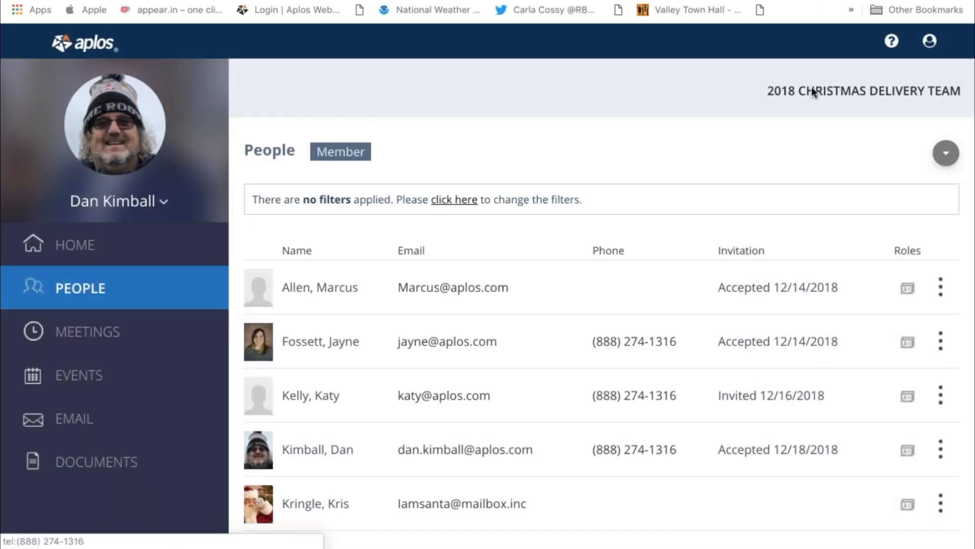
Step: Add the existing organization member Buddy The Elf to the 2018 Christmas Delivery Team
click(944, 154)
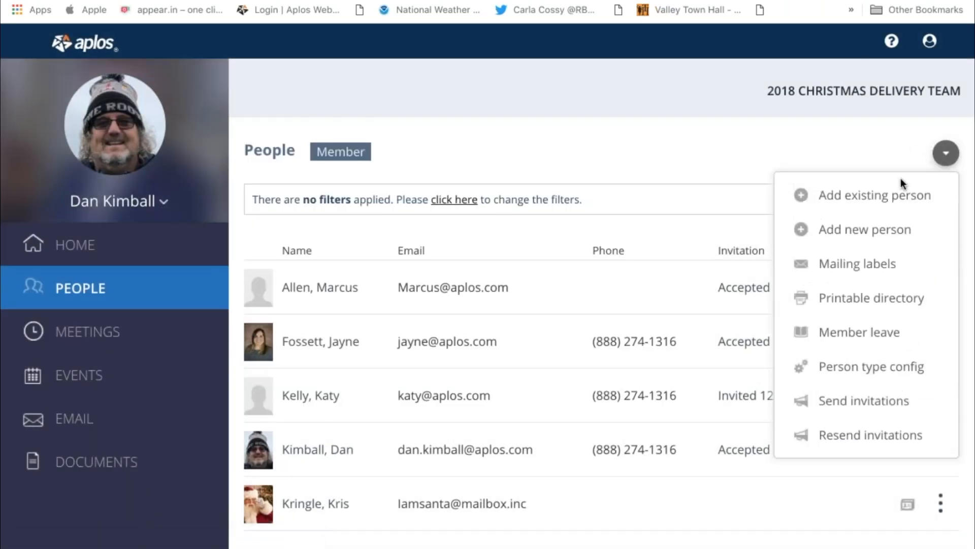
click(853, 191)
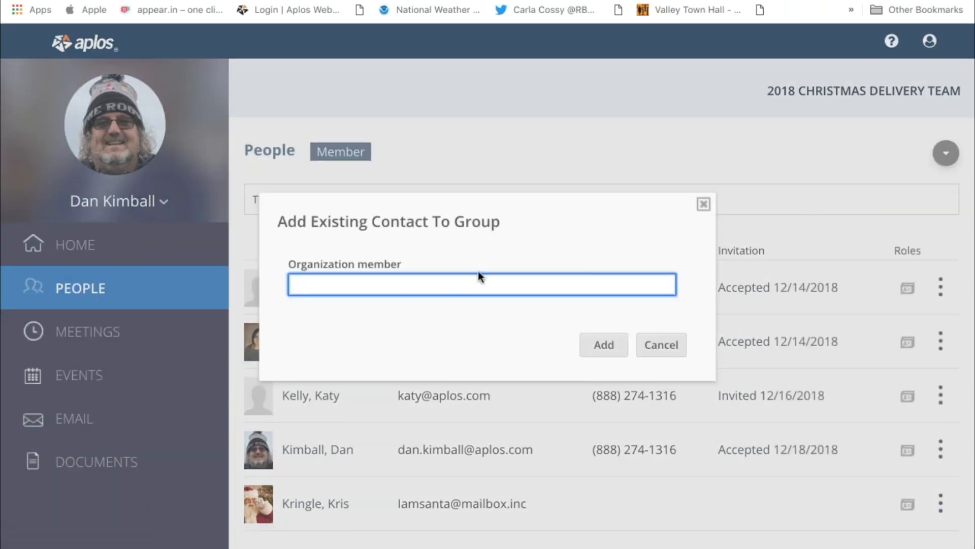
text(budd)
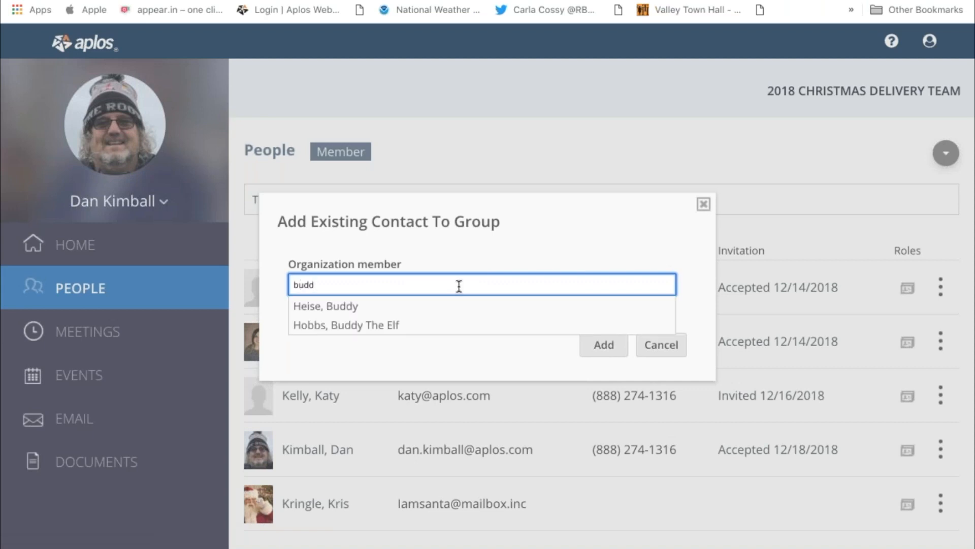
click(403, 324)
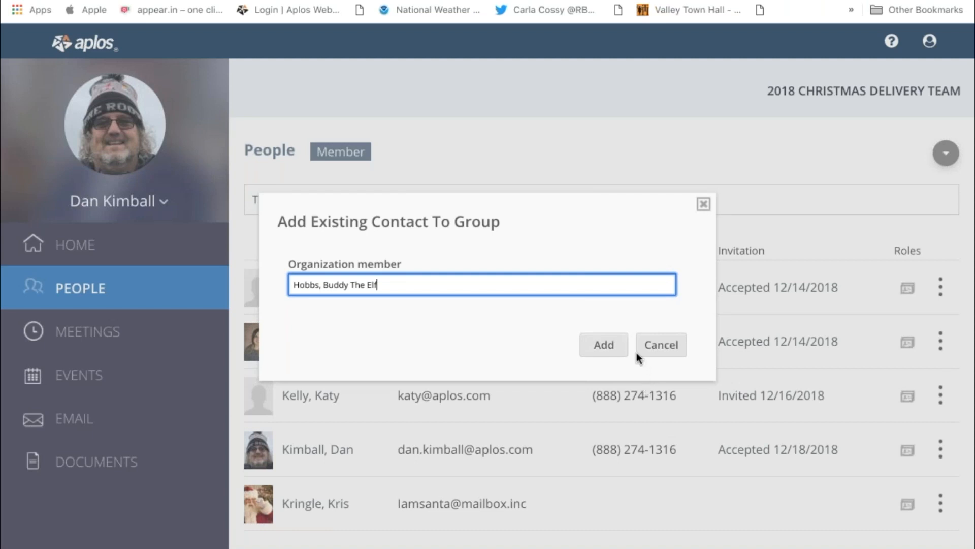
click(611, 350)
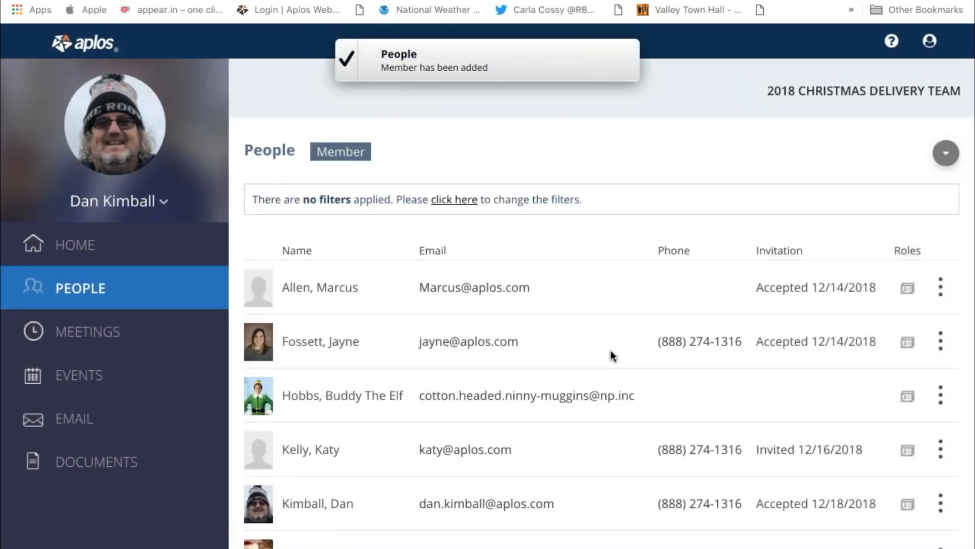
Step: Display the actions available for the newly added group member and look over the people list
scroll(467, 346, down, 3)
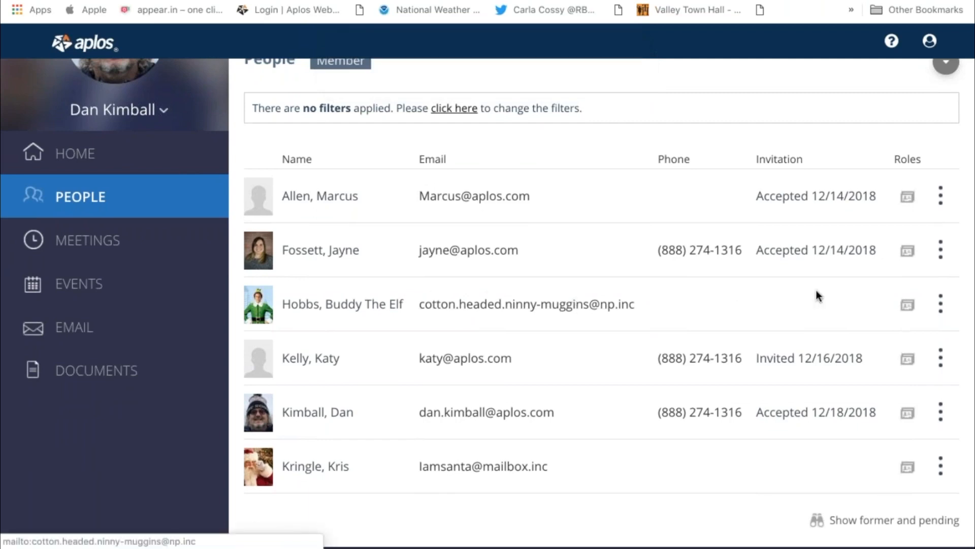
click(940, 305)
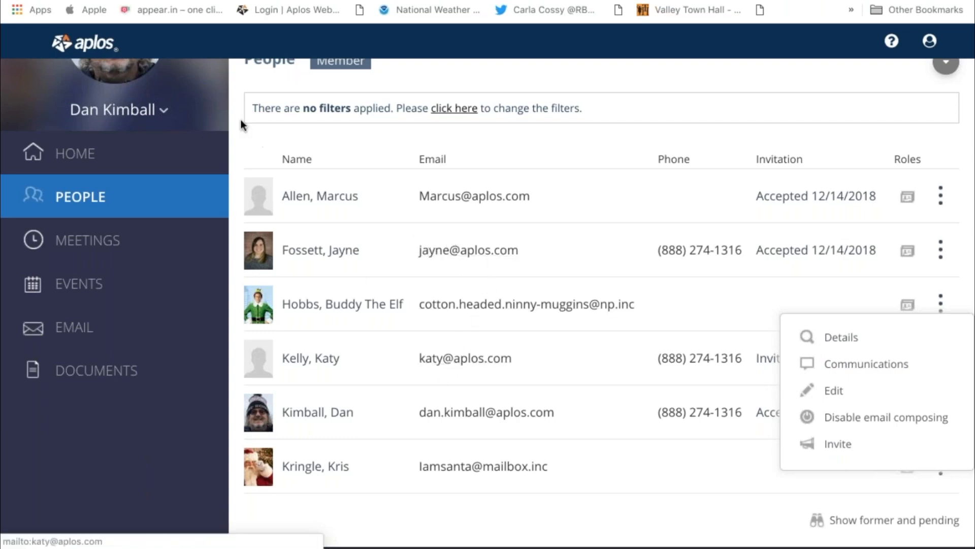
scroll(241, 120, up, 3)
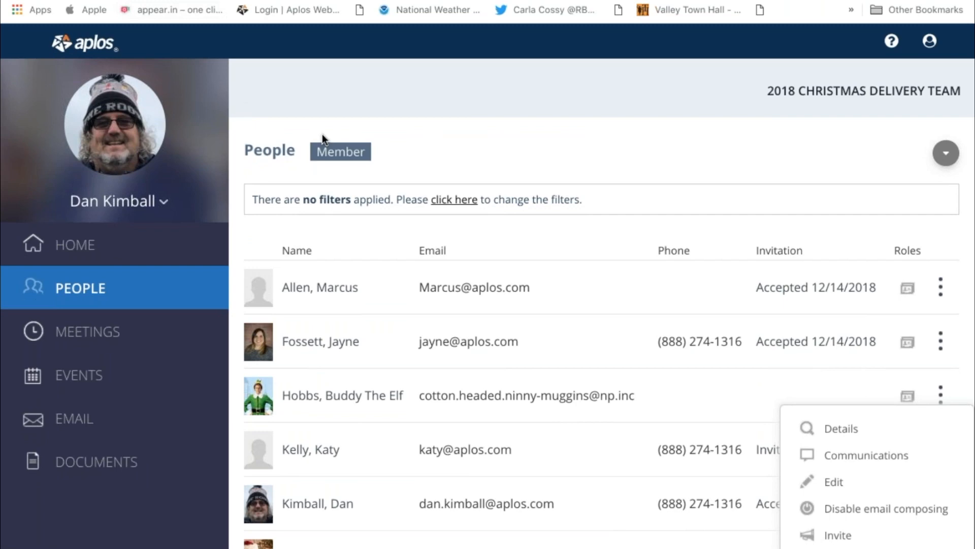
scroll(322, 133, down, 3)
scroll(322, 133, up, 3)
click(939, 153)
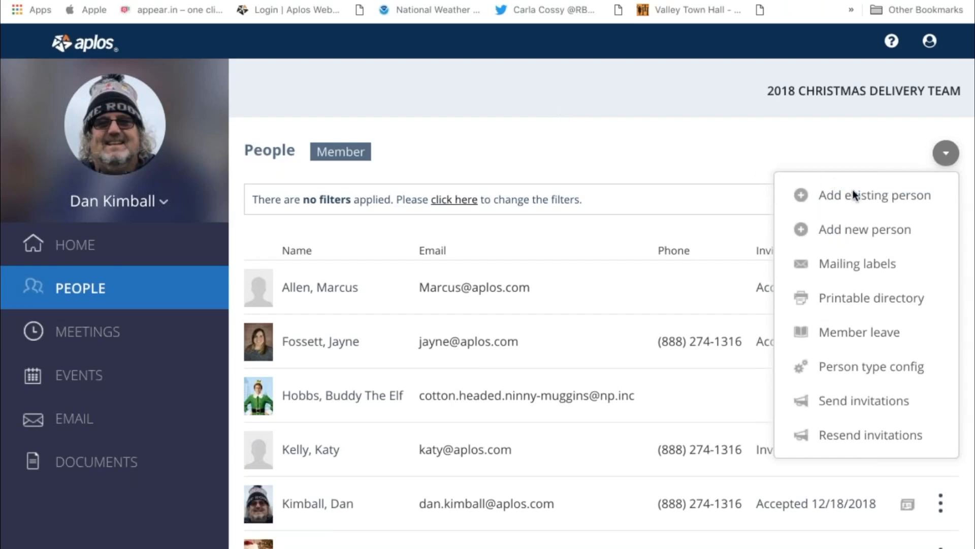
click(868, 198)
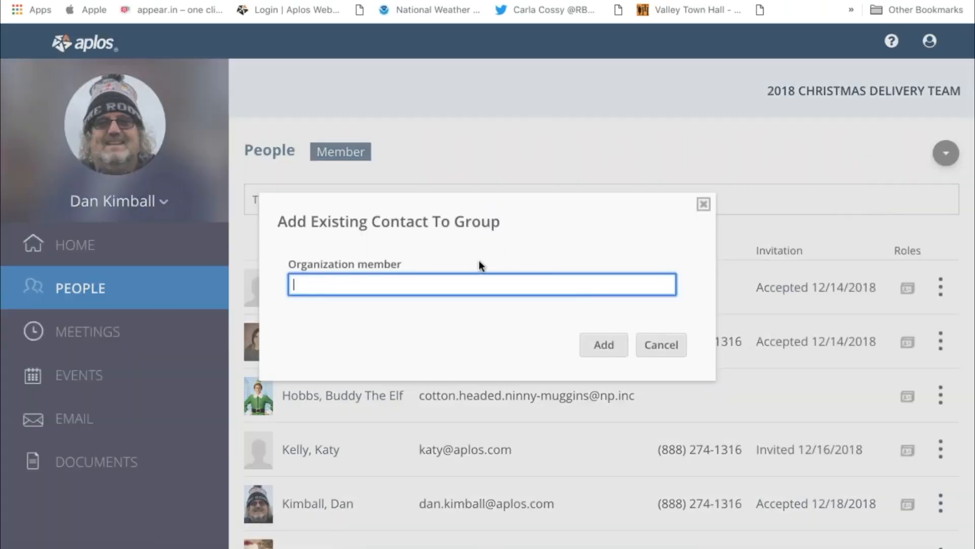
click(665, 348)
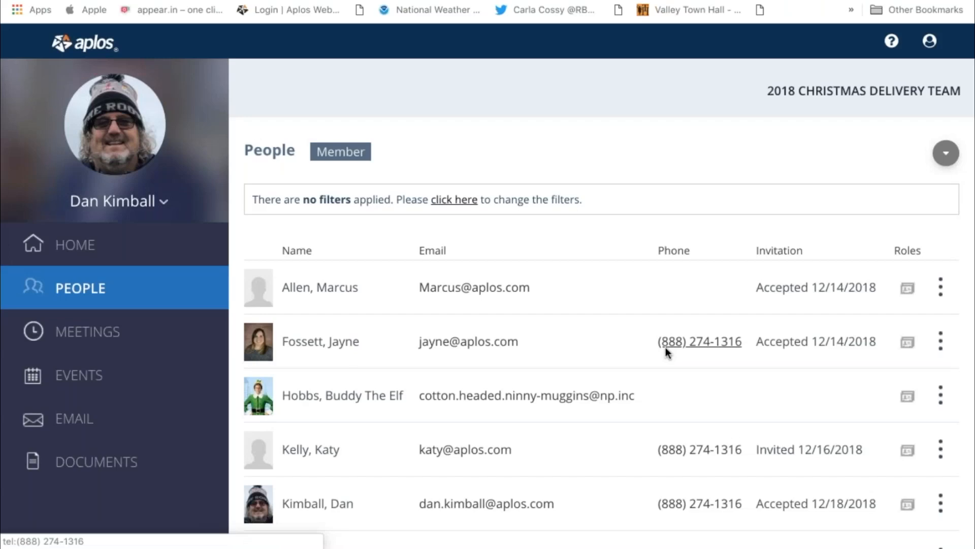
Step: Examine the group's people list, including members' contact details and invitation statuses
scroll(665, 346, down, 3)
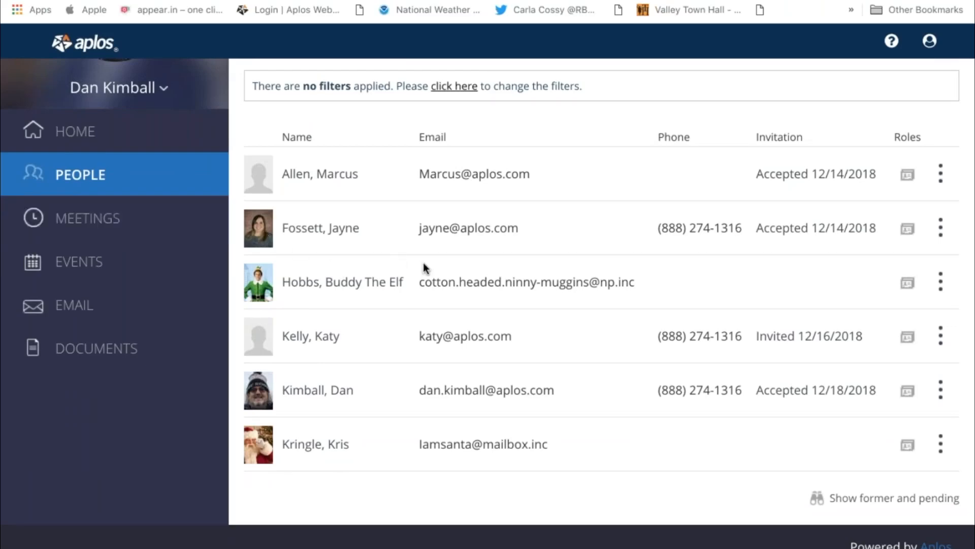
scroll(424, 268, up, 1)
scroll(424, 268, up, 2)
scroll(424, 266, down, 4)
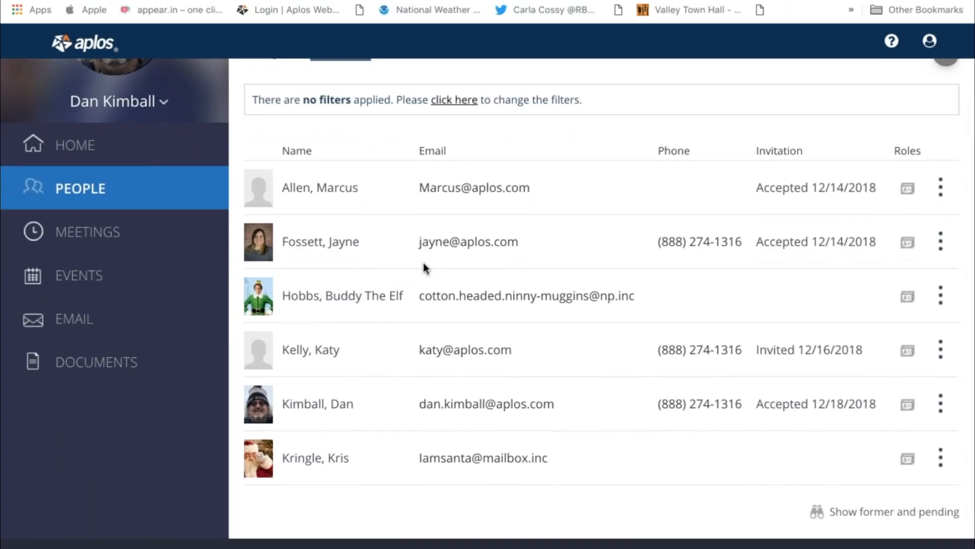
scroll(562, 300, up, 1)
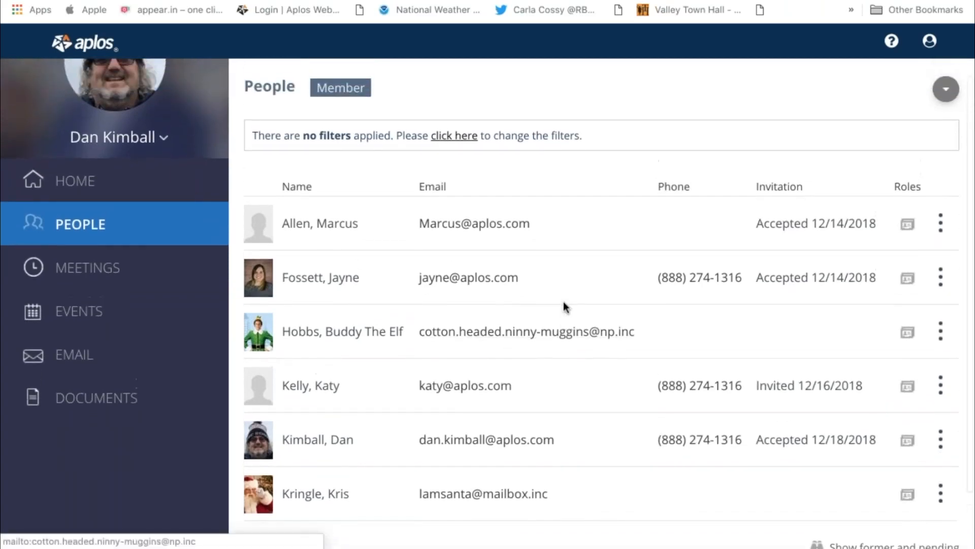
scroll(564, 305, up, 2)
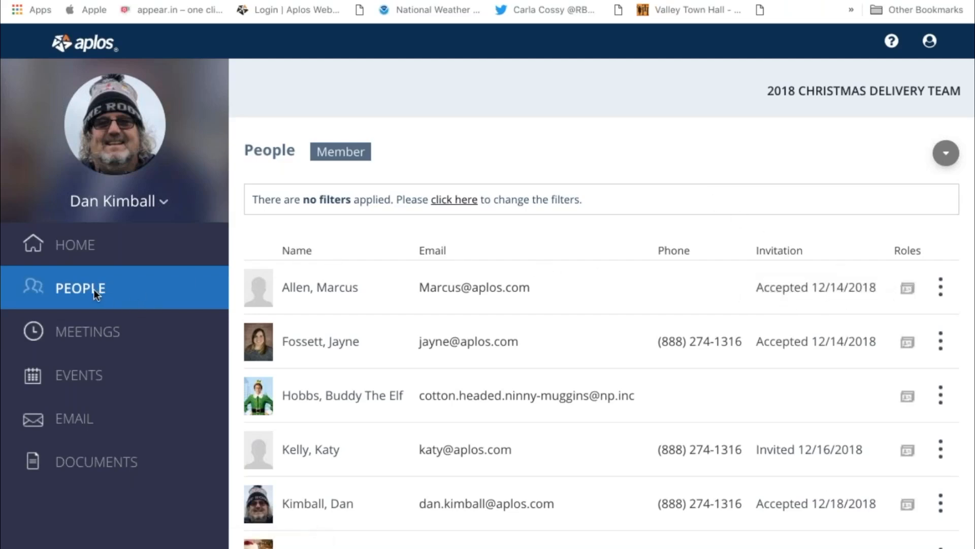
Step: Start a new meeting for the group with the Regular meeting topic and set its date to 4-January-2019
click(88, 333)
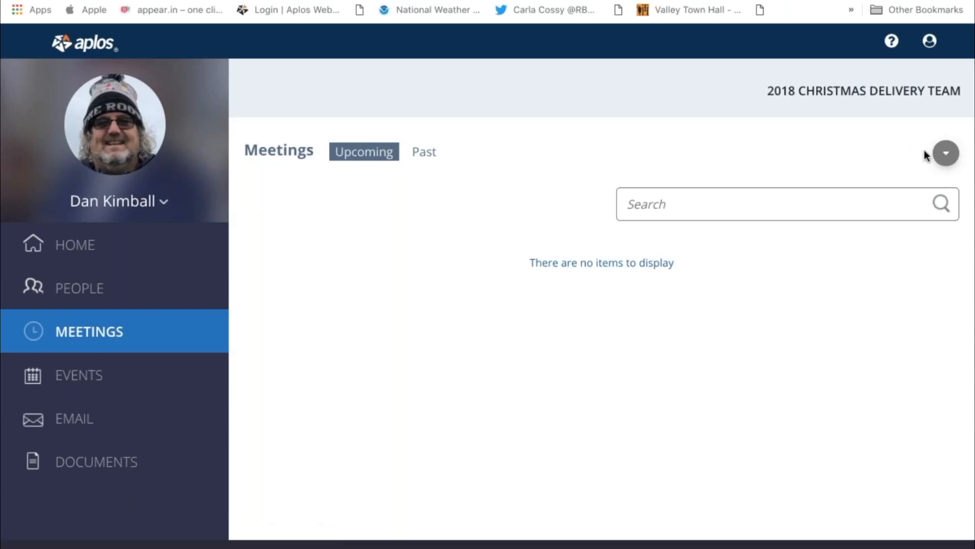
click(941, 154)
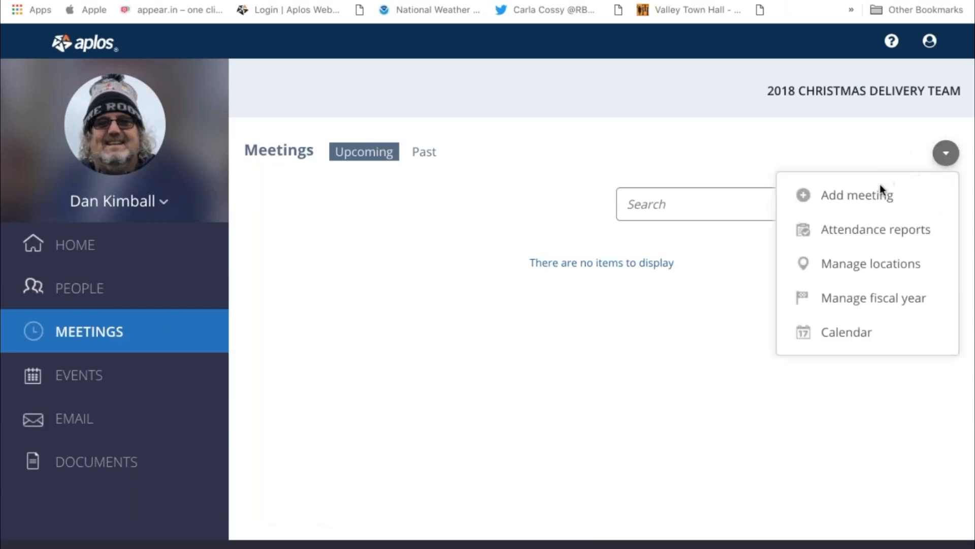
click(871, 193)
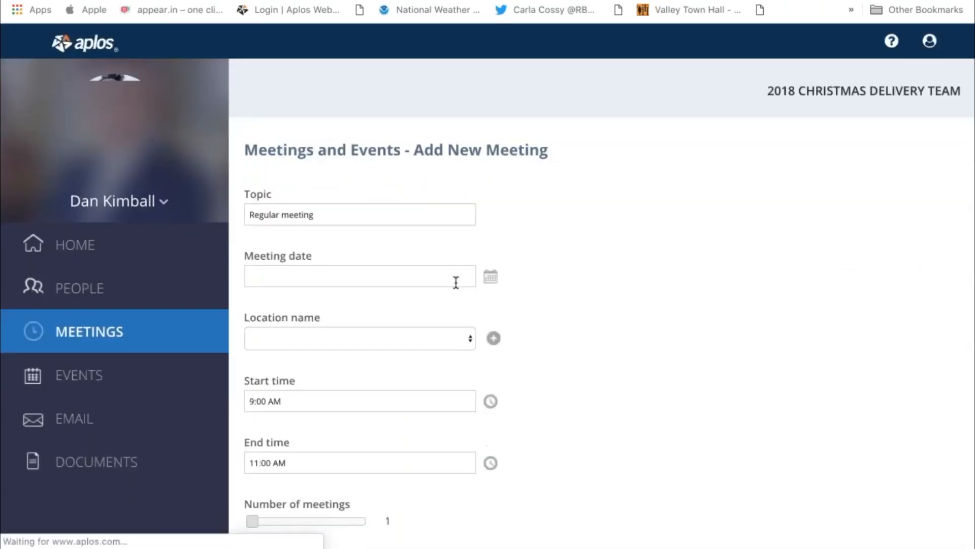
scroll(511, 274, down, 2)
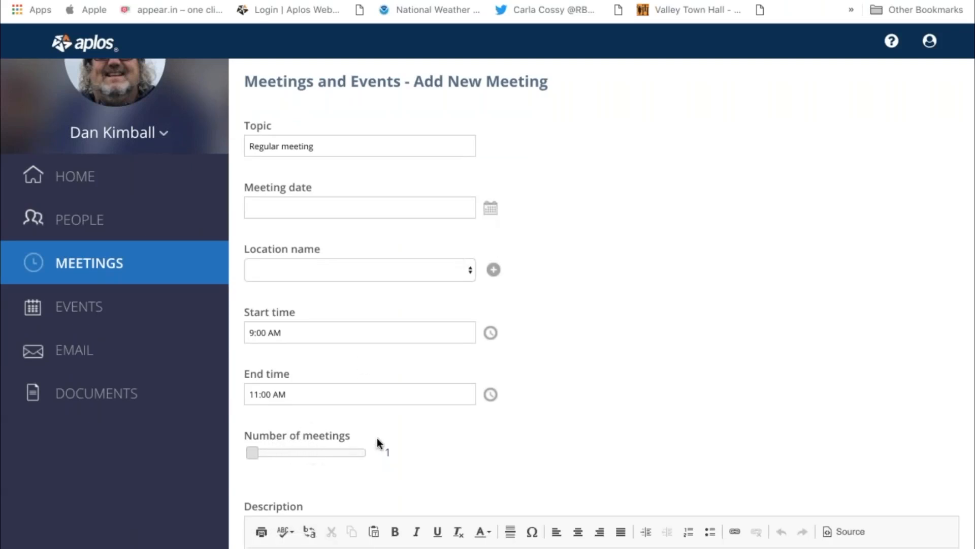
scroll(377, 439, up, 1)
click(301, 249)
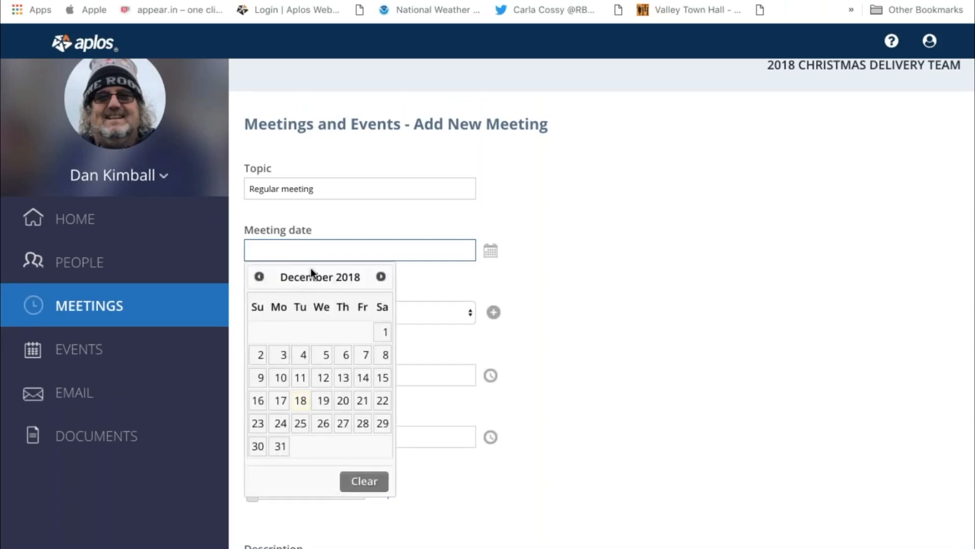
click(381, 276)
click(362, 331)
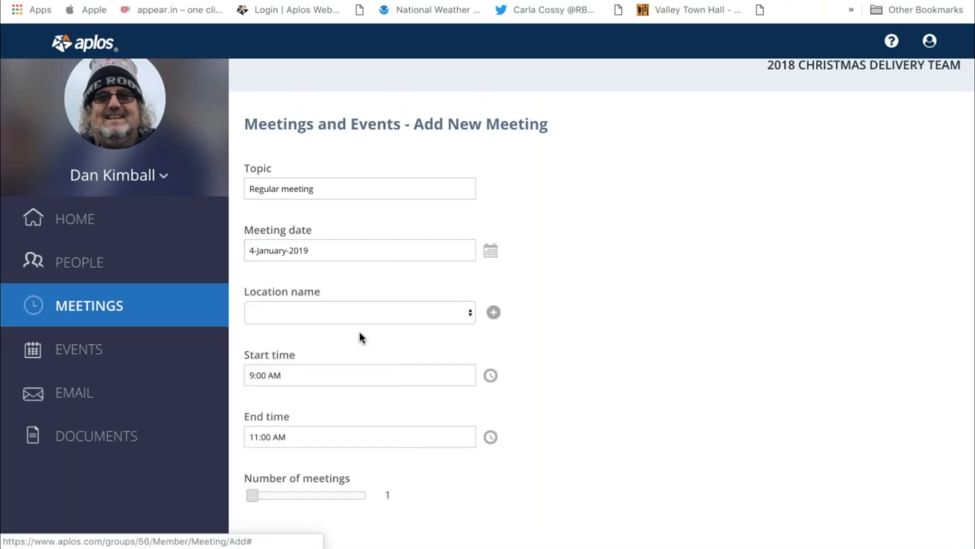
Step: Start a new location for the meeting, name it Aplos Office, and enter its street address
click(303, 310)
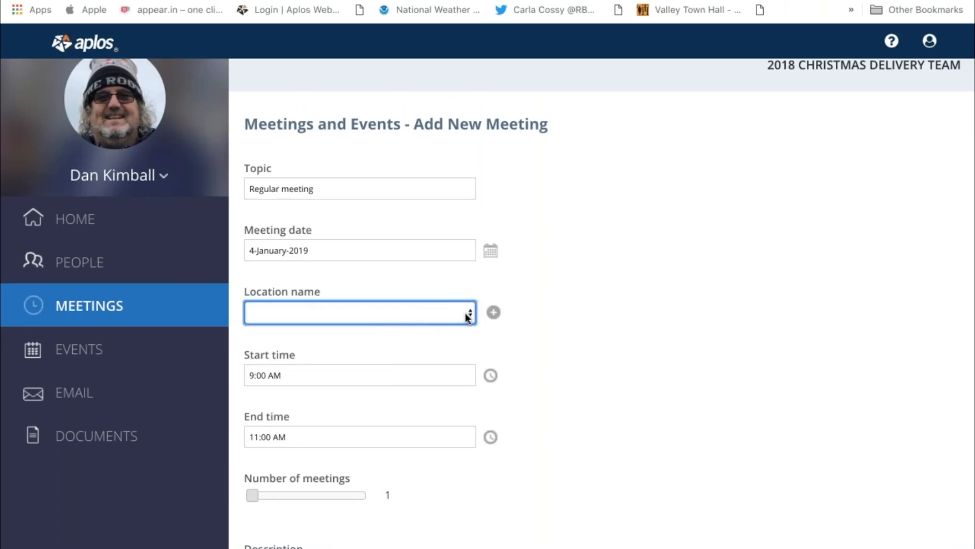
click(493, 312)
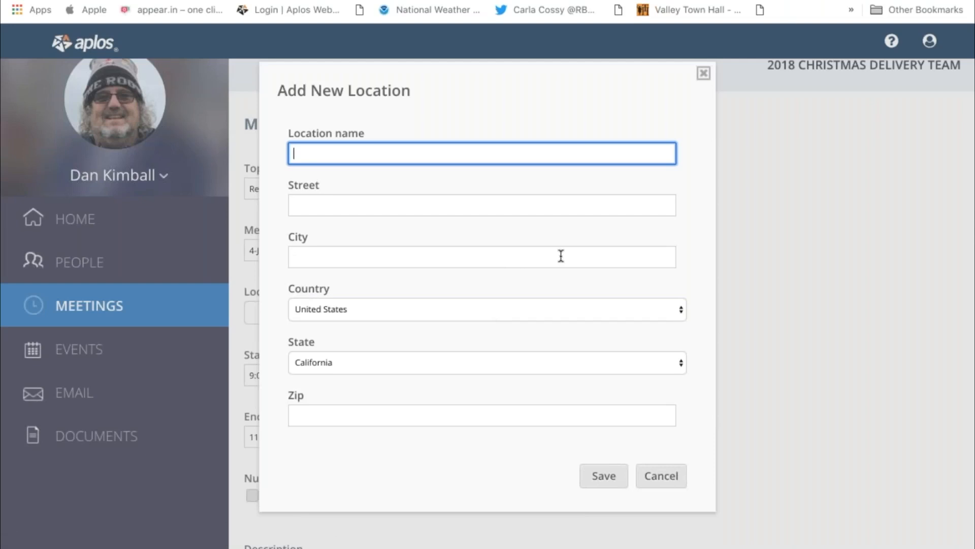
text(Aplos Office)
key(Tab)
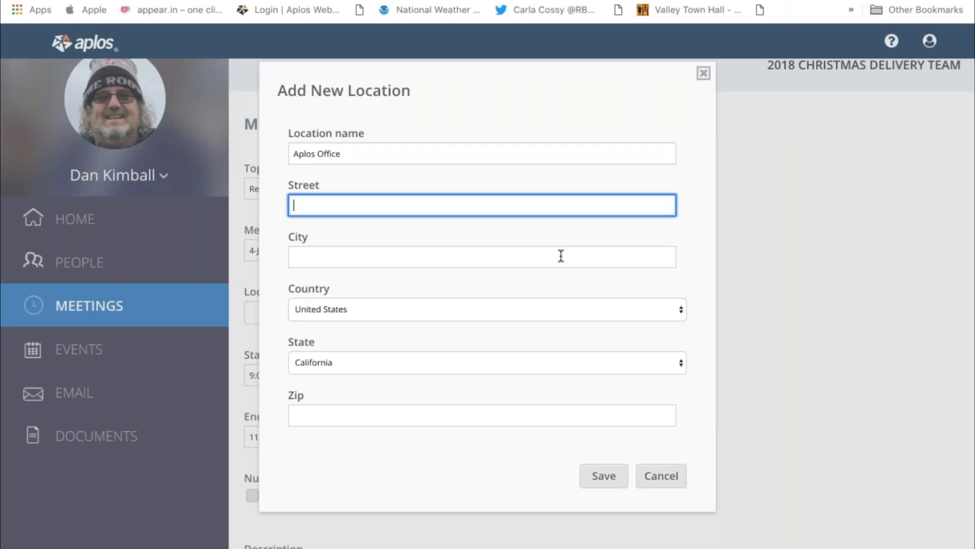
text(486)
key(BackSpace)
text(7 W Shaw Ave)
key(Tab)
Step: Enter the new location's city and zip code and save the location for the meeting
text(Fresno)
key(Tab)
key(Tab)
key(Tab)
text(937)
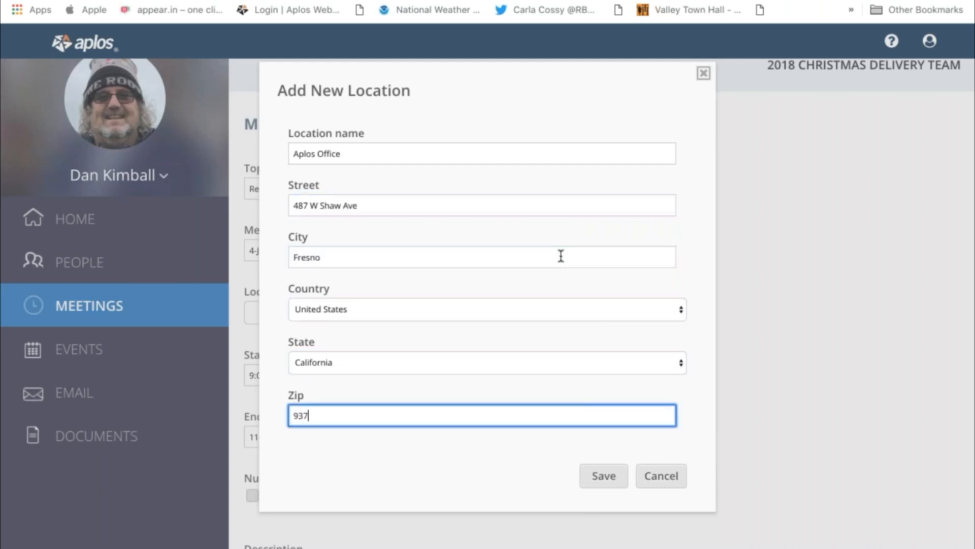
text(4=04)
key(BackSpace)
key(BackSpace)
key(BackSpace)
key(BackSpace)
text(04)
click(602, 474)
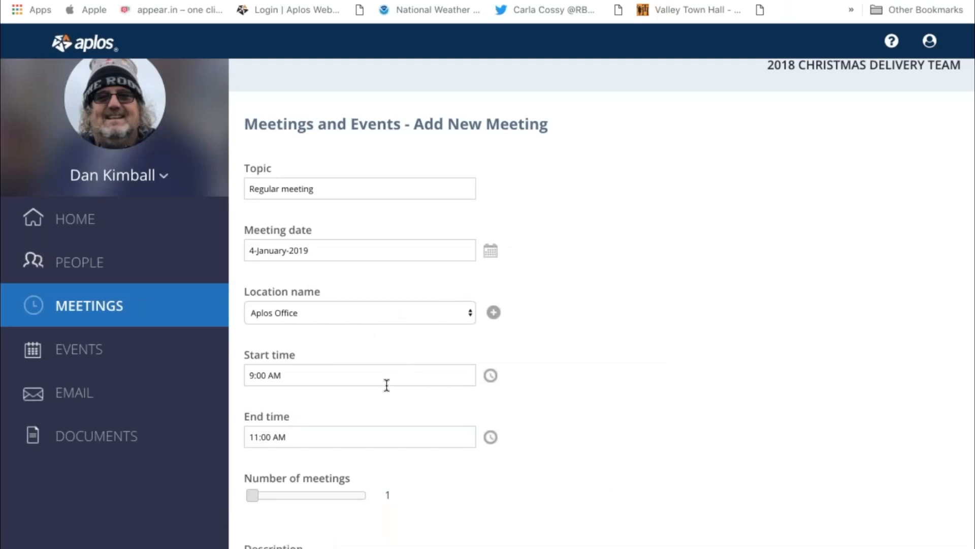
Step: Set the number of meetings to 8 and exclude the 2nd and 4th weeks from the repeat schedule
scroll(384, 381, down, 2)
click(364, 312)
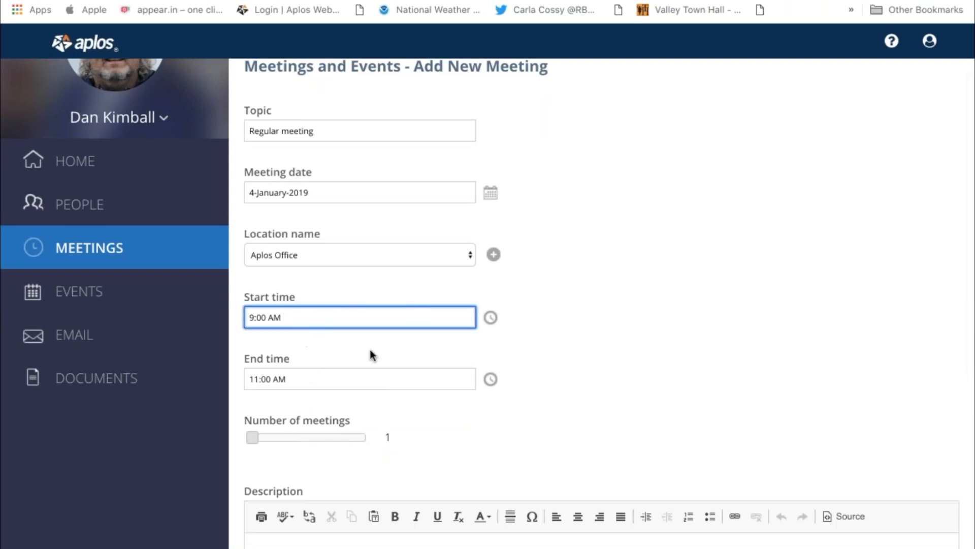
click(283, 436)
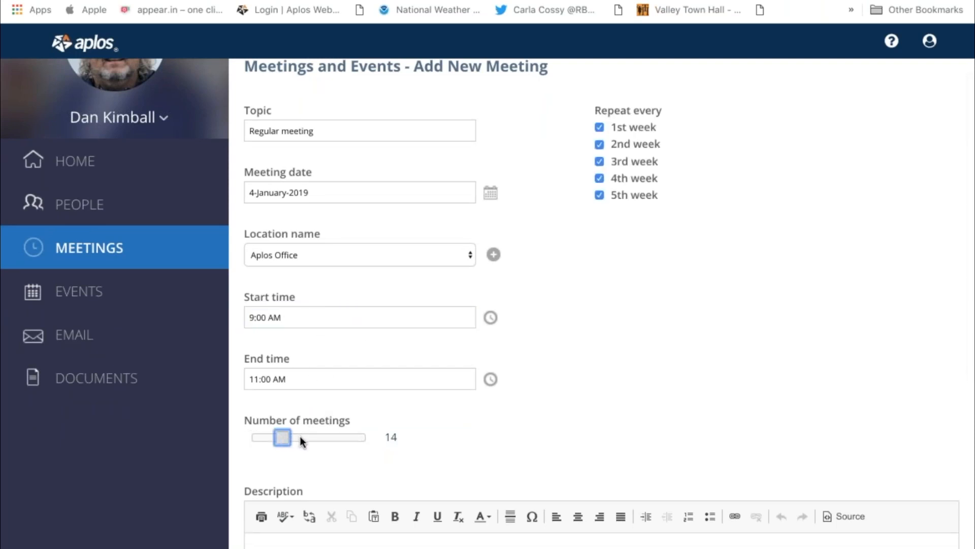
click(302, 438)
click(316, 437)
click(333, 437)
click(287, 437)
click(268, 436)
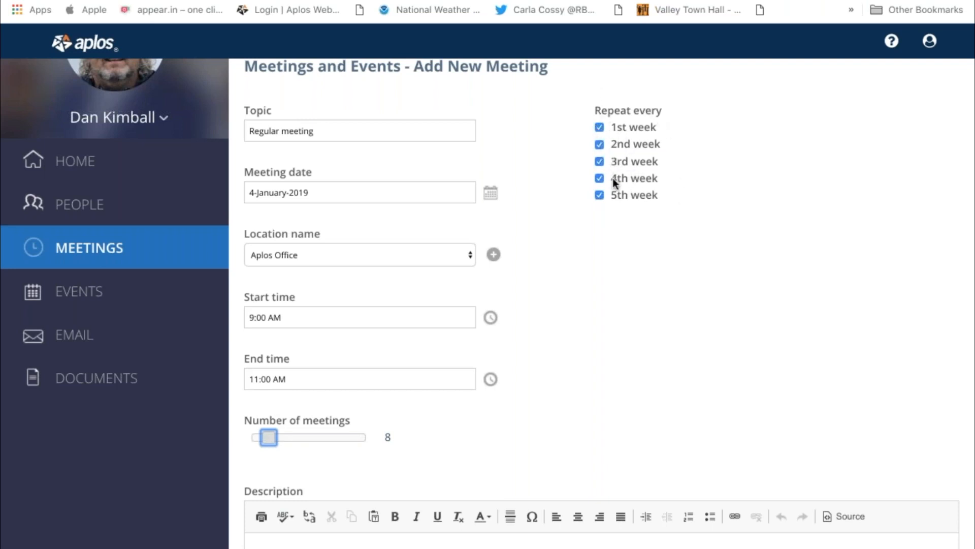
click(600, 145)
click(600, 179)
Step: Enter "Get together and hang out" as the meeting description
scroll(584, 305, down, 4)
click(461, 369)
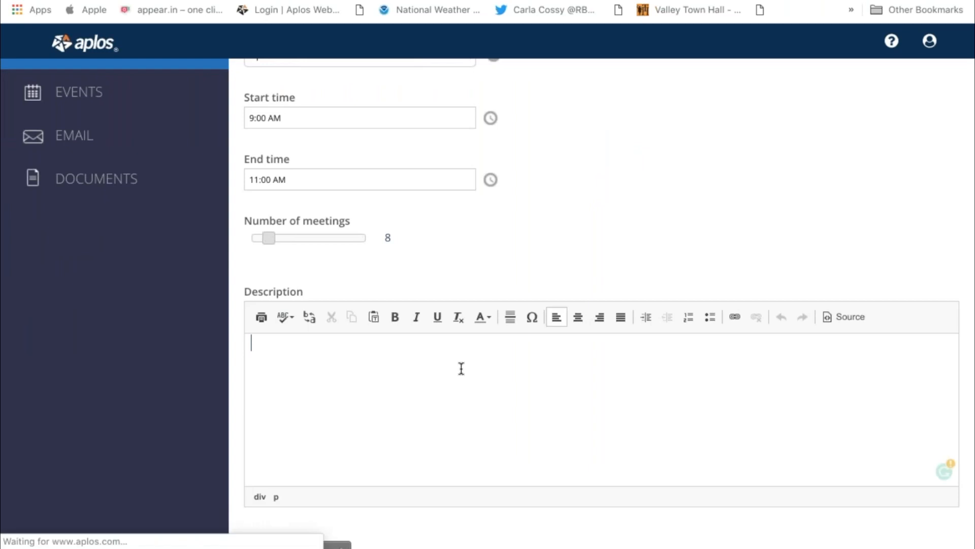
text(Get toge)
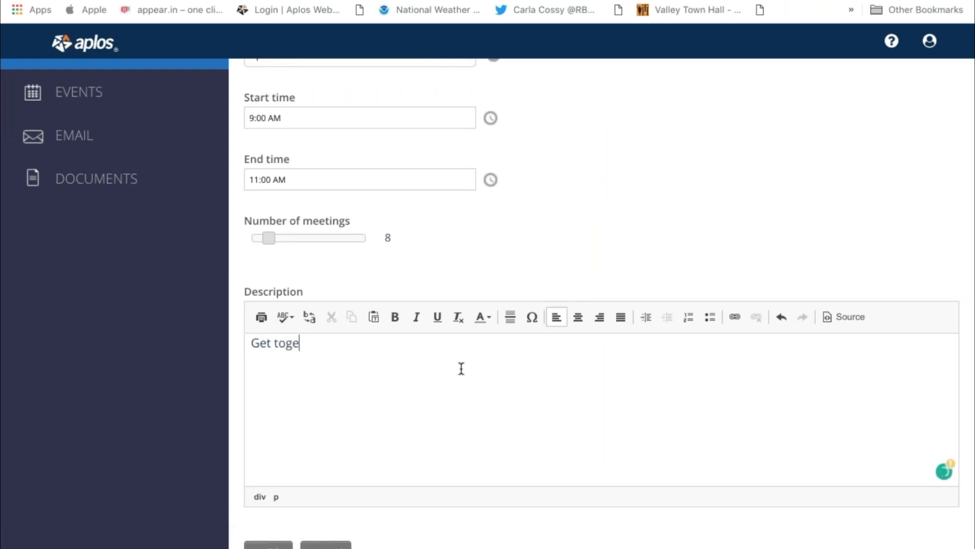
text(ther and hang out)
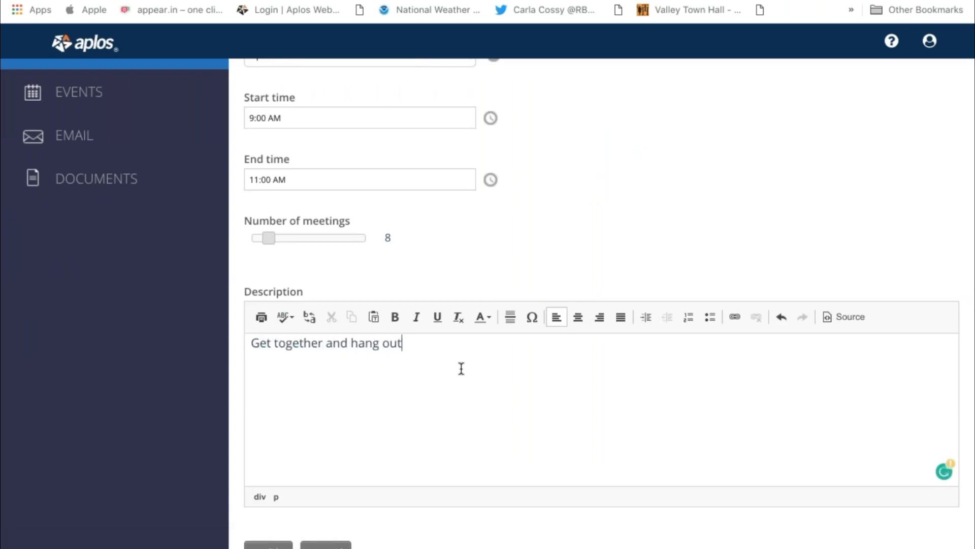
scroll(447, 413, down, 1)
scroll(448, 416, down, 1)
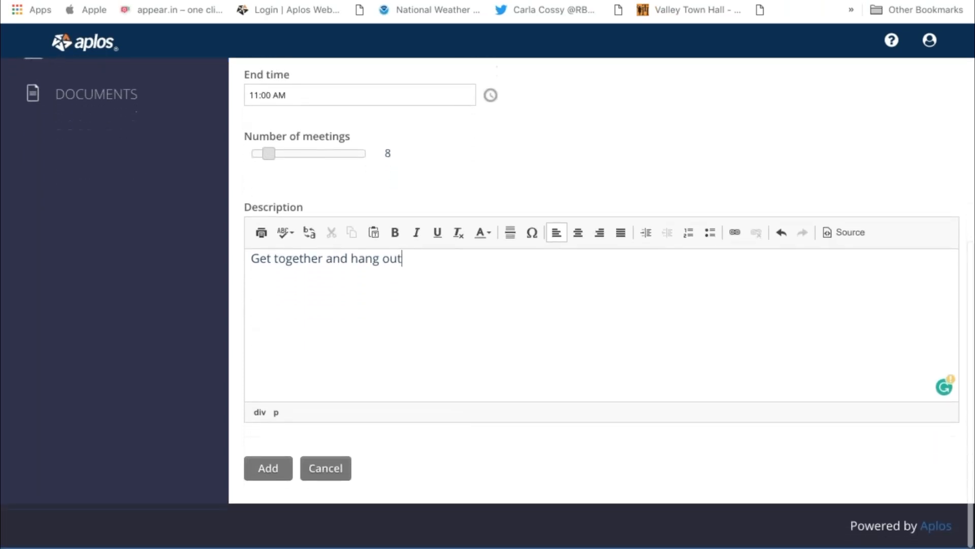
Step: Add the recurring meetings to the group's schedule and look over the upcoming meeting list
click(272, 468)
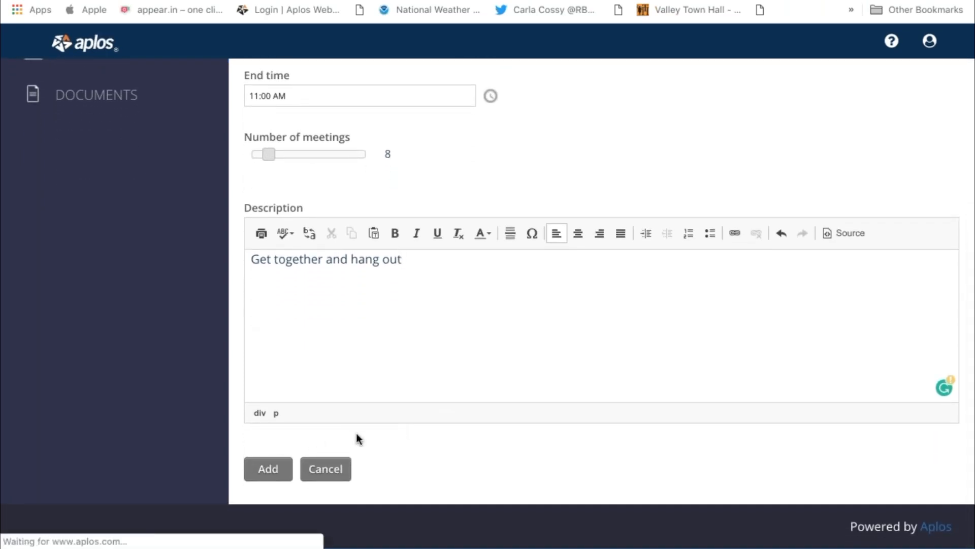
scroll(381, 409, down, 5)
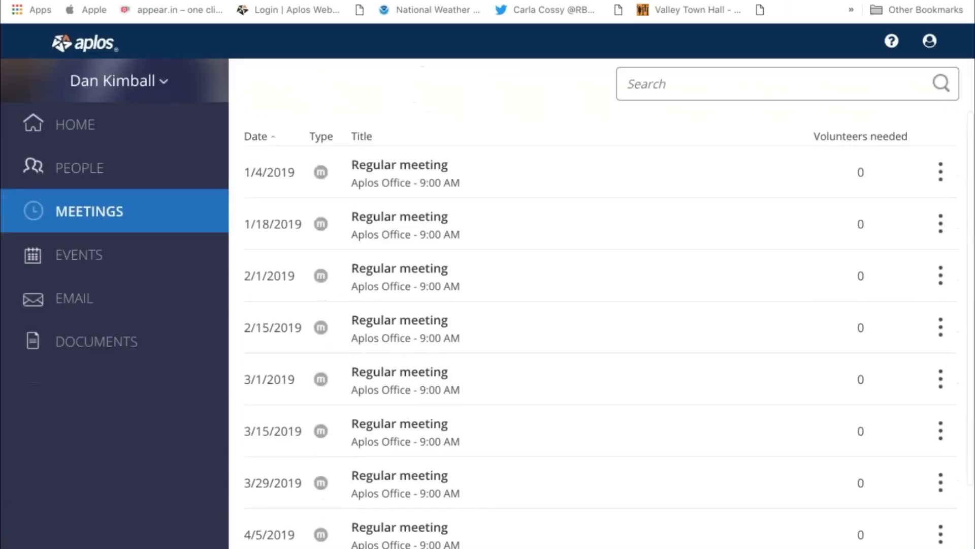
scroll(432, 348, up, 4)
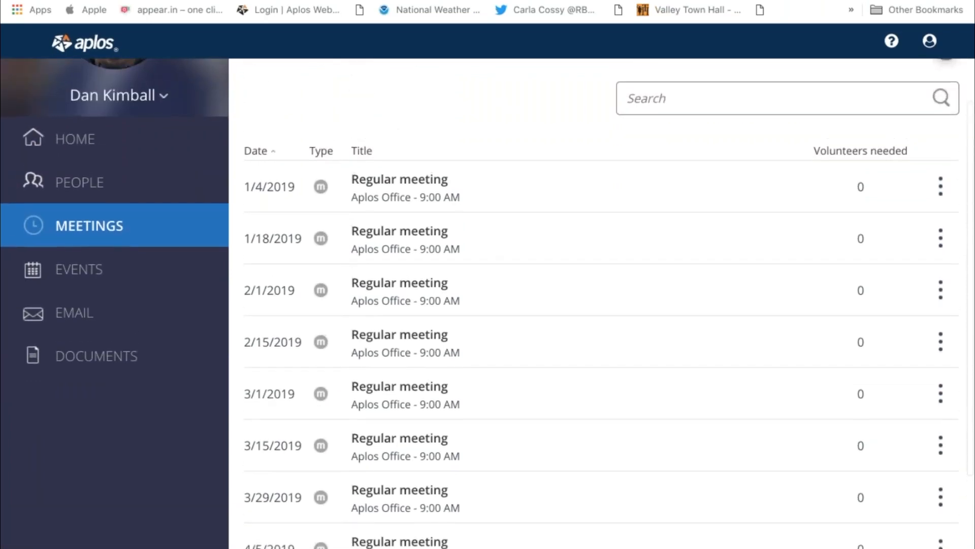
scroll(355, 428, up, 4)
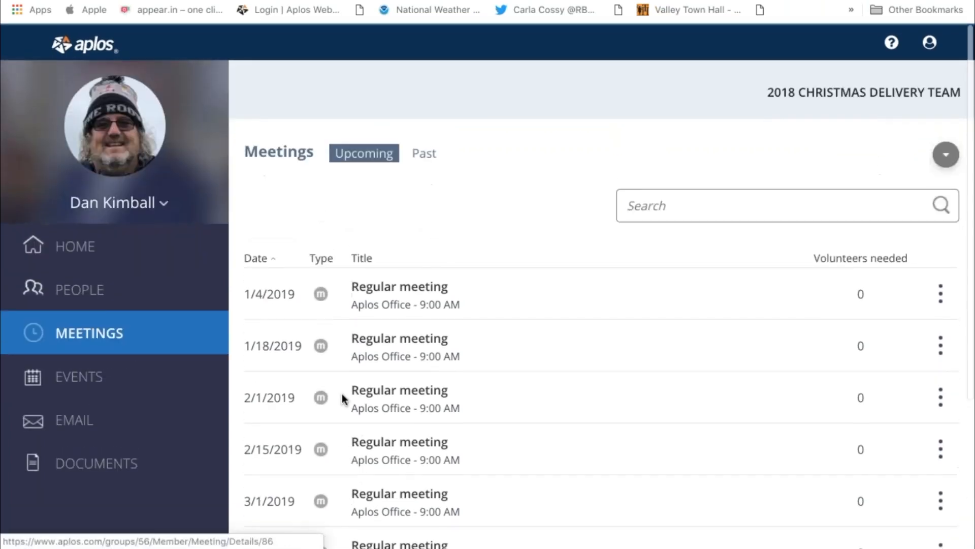
Step: Go to the group's home page and review its Meetings and Events section
click(89, 240)
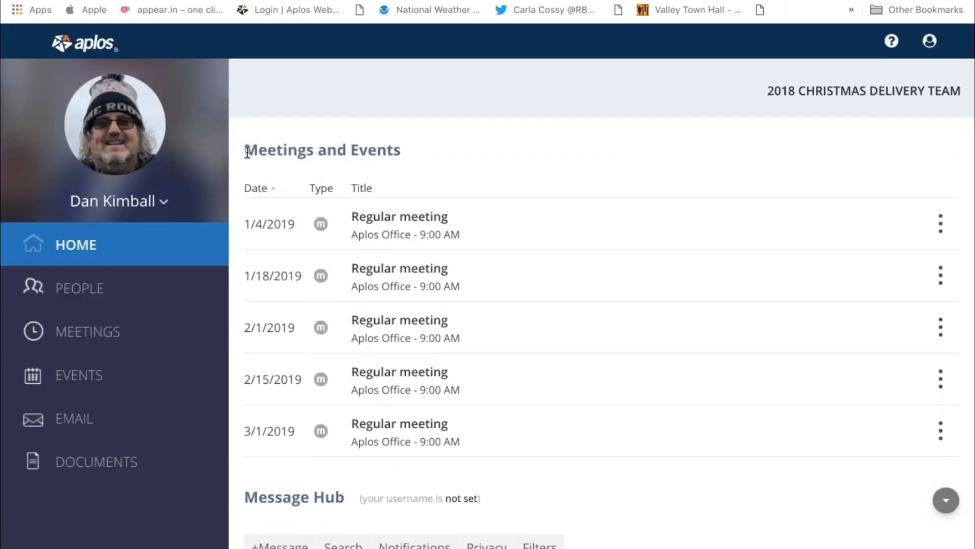
drag(253, 148, 400, 155)
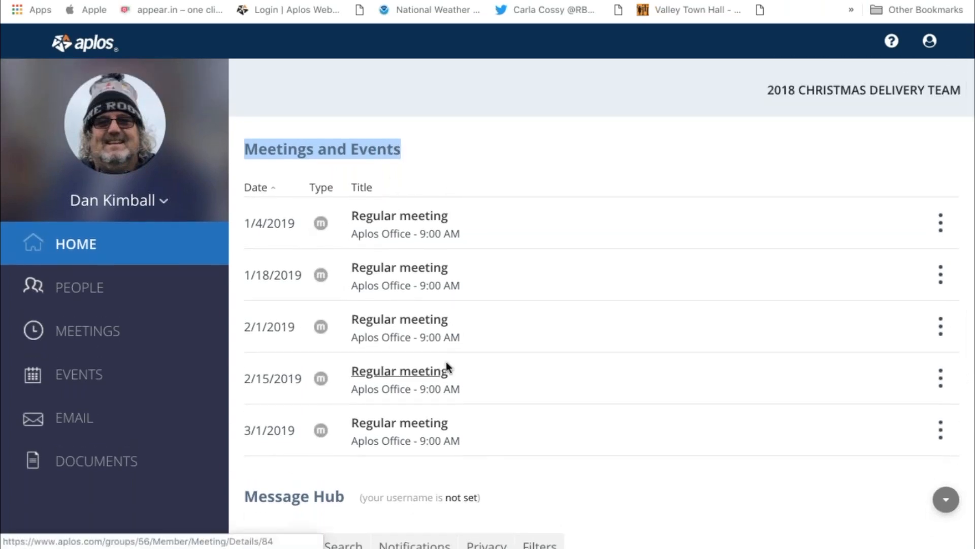
scroll(446, 362, down, 5)
scroll(446, 366, up, 5)
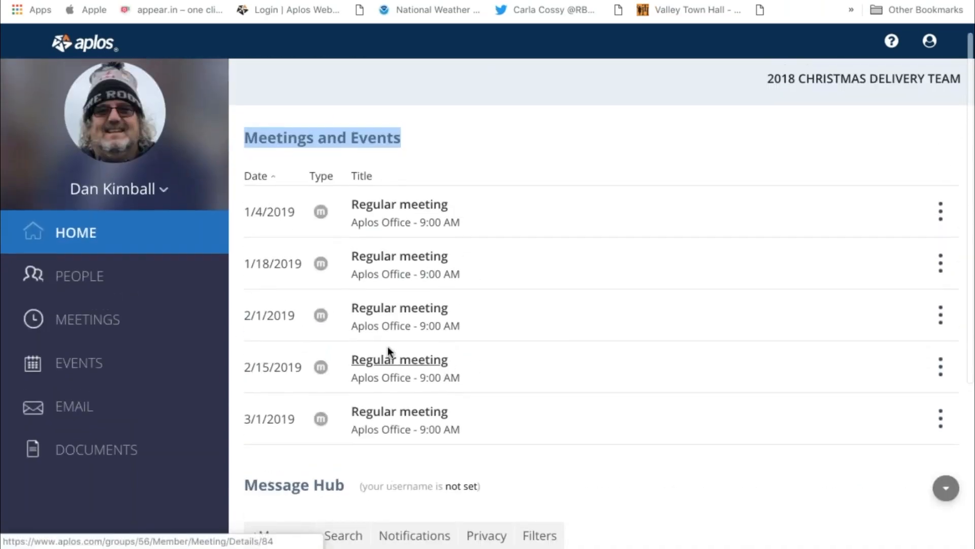
Step: Return to the meetings page and examine its general actions and the actions offered for the 1/4/2019 meeting
click(110, 319)
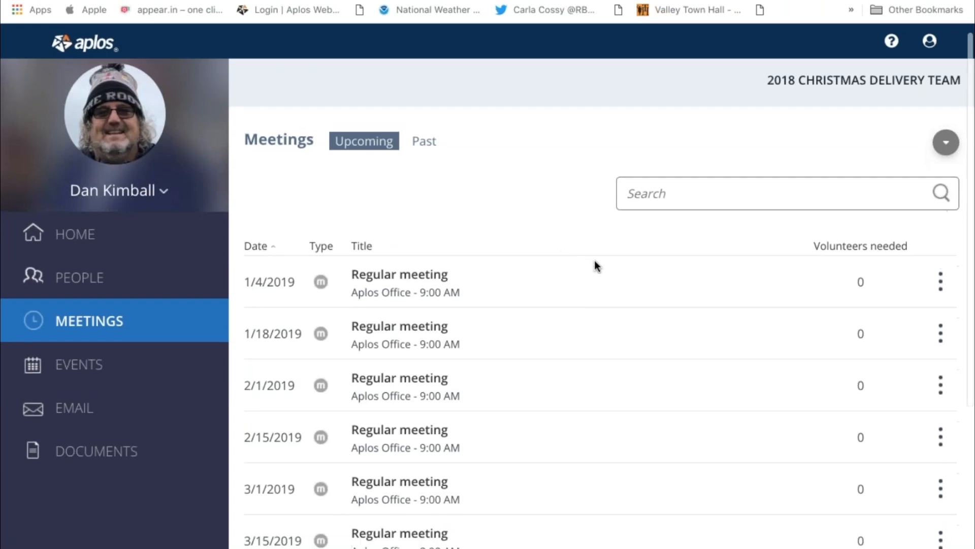
scroll(596, 266, down, 3)
scroll(652, 234, up, 3)
click(938, 144)
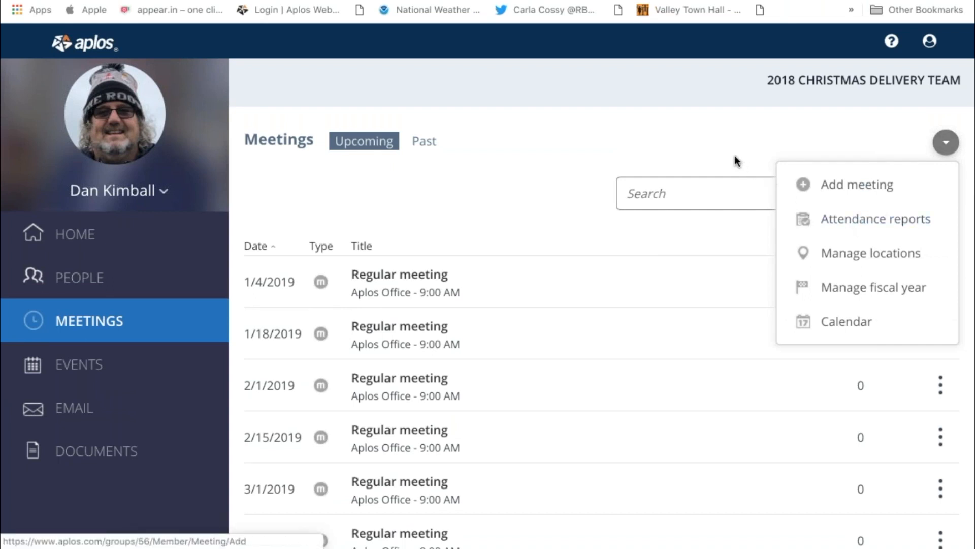
click(696, 145)
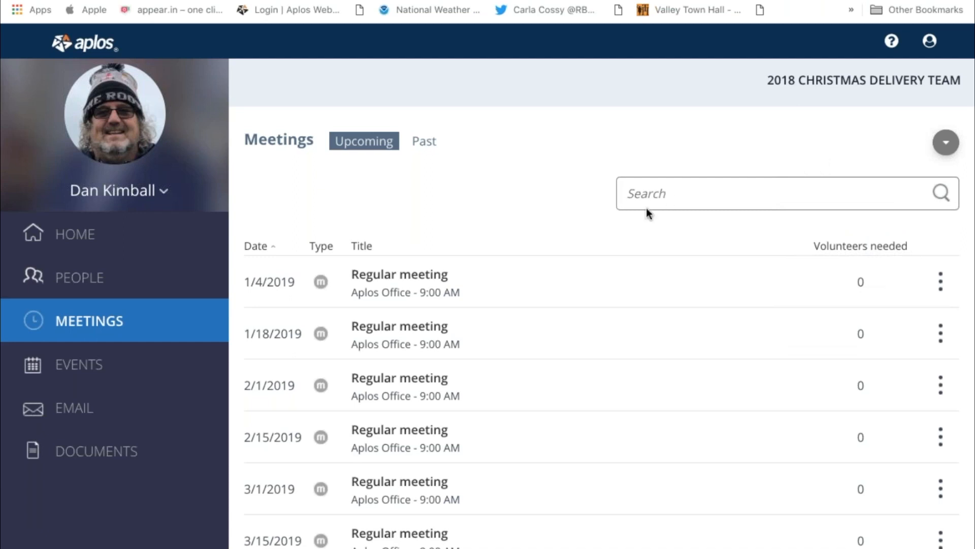
scroll(520, 219, down, 1)
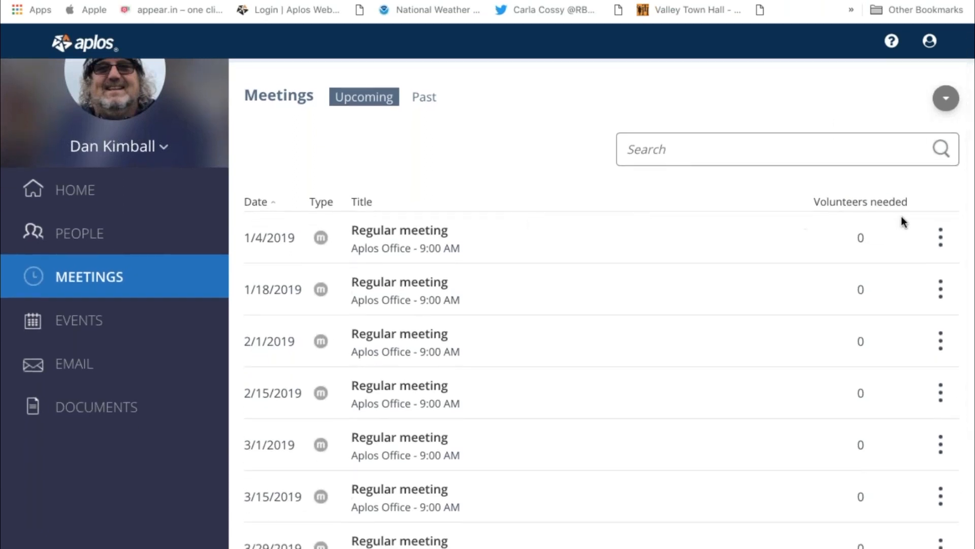
click(939, 237)
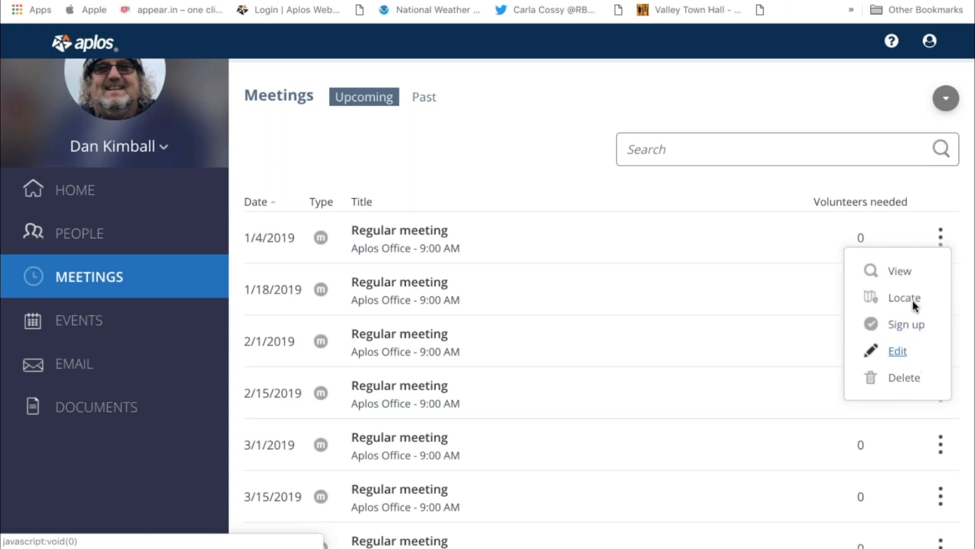
click(765, 192)
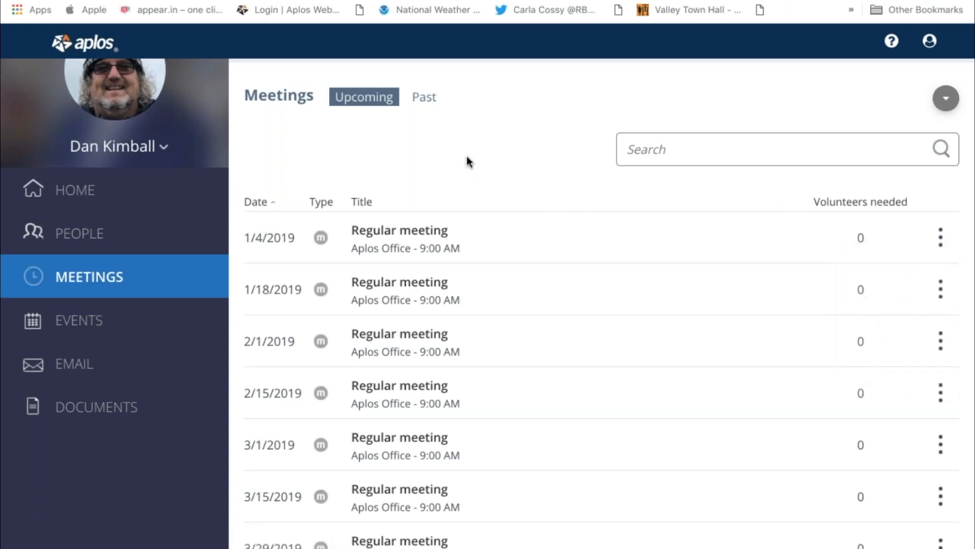
scroll(465, 154, up, 2)
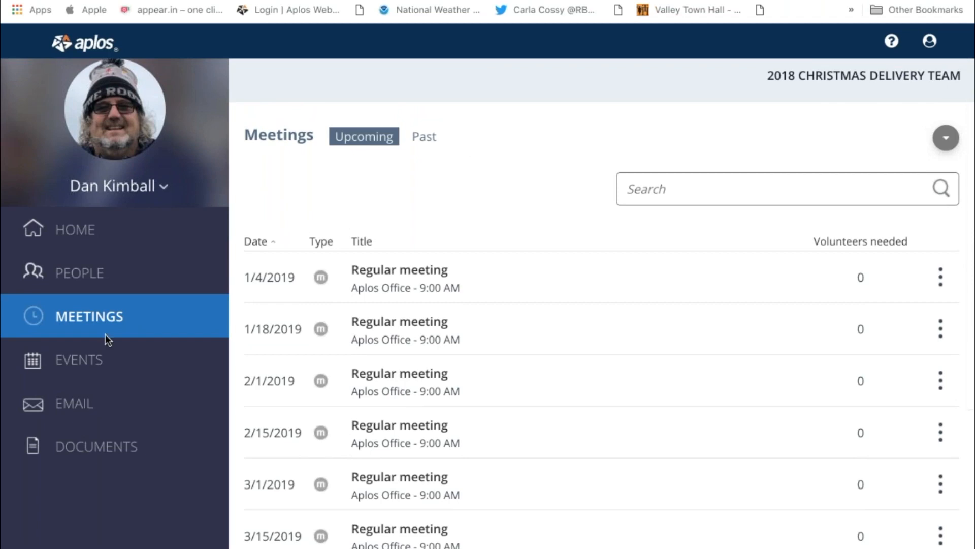
Step: Start a new event for the group and name it Christmas Delivery Day
click(90, 353)
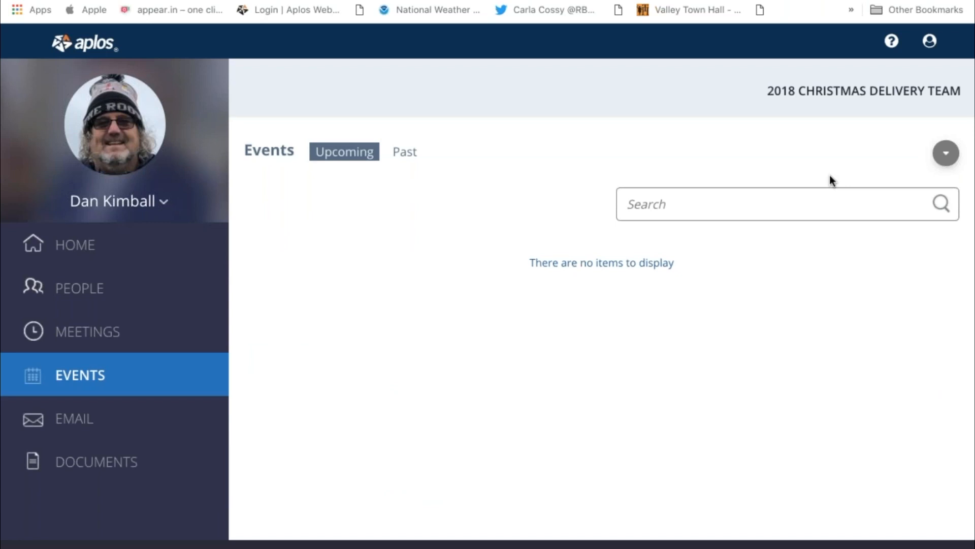
click(944, 153)
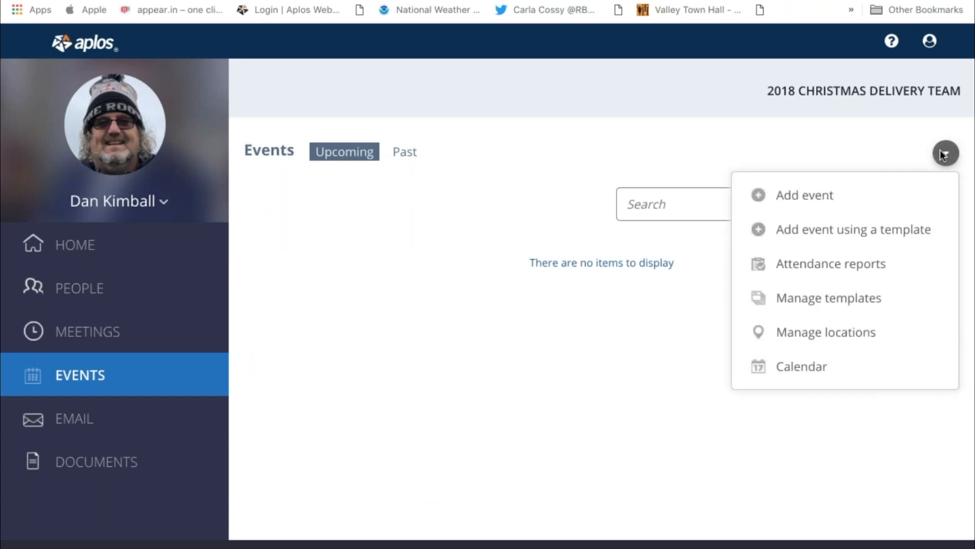
click(823, 192)
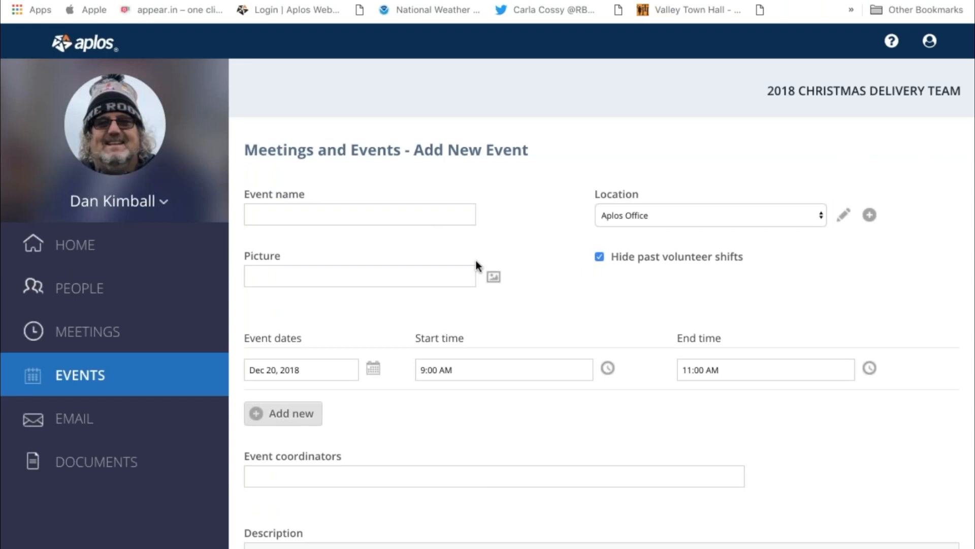
click(335, 215)
text(CHrist)
key(BackSpace)
key(BackSpace)
key(BackSpace)
key(BackSpace)
key(BackSpace)
text(hr)
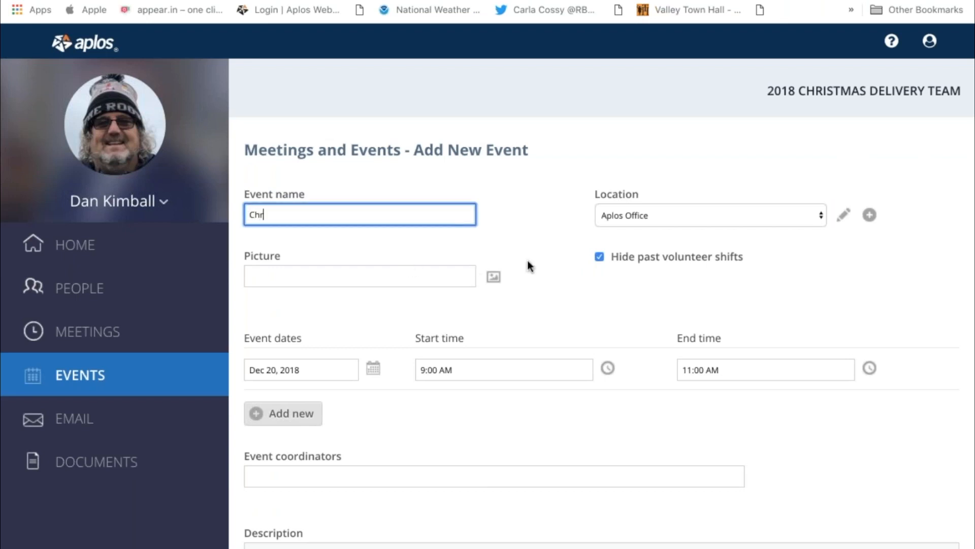
text(istmas Delivery Day)
Step: Add a second date entry to the event and view the first entry's date choices
scroll(523, 270, down, 3)
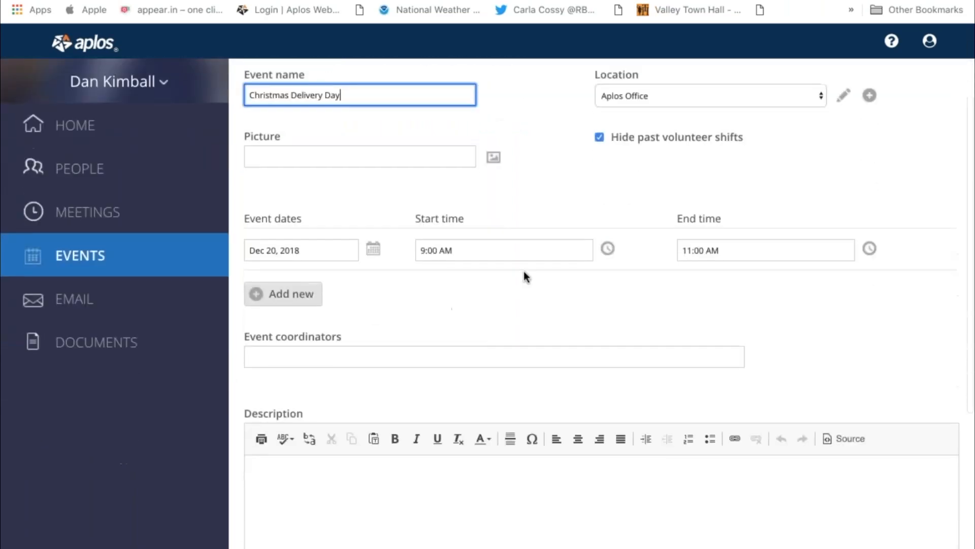
click(301, 282)
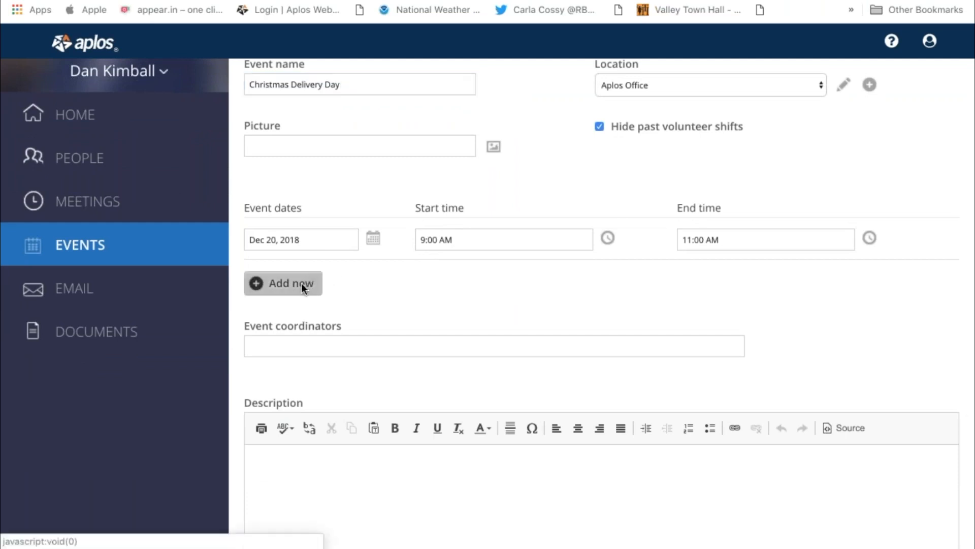
click(308, 240)
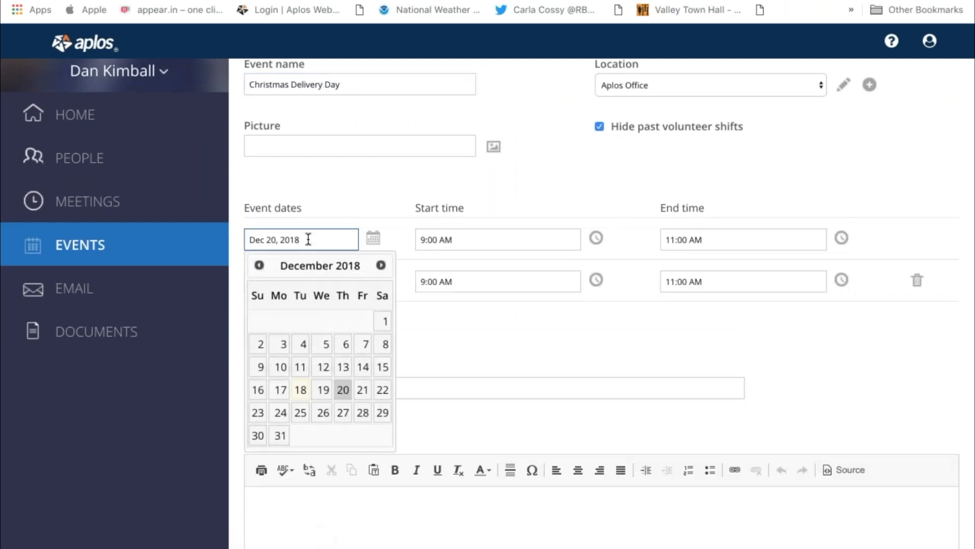
click(483, 338)
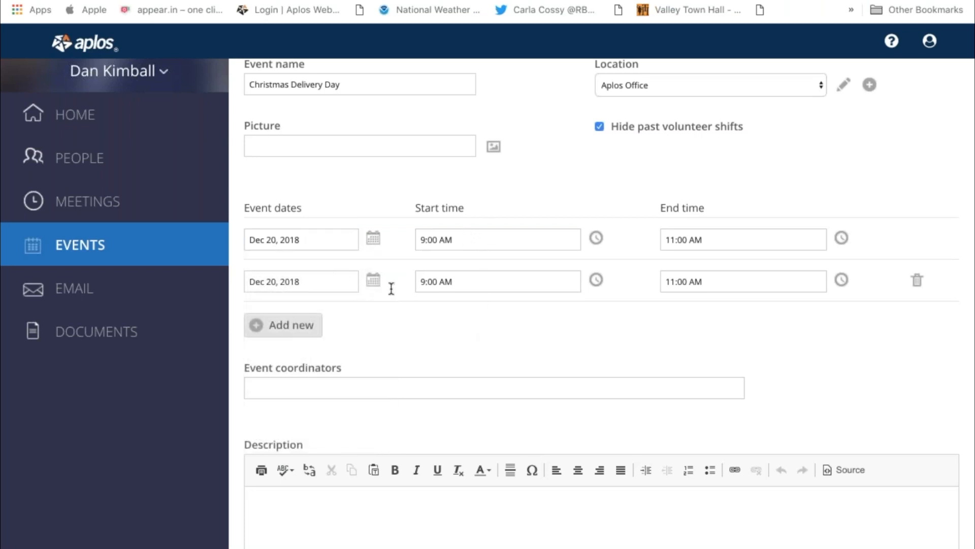
Step: Set the first event date's start time to 6:00 PM and its end time to 9:00 PM
click(480, 240)
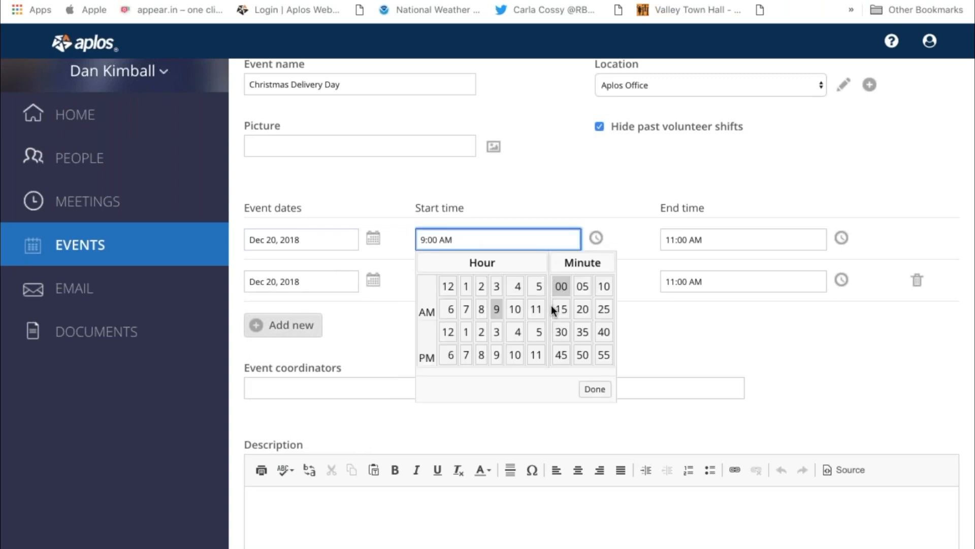
scroll(571, 315, up, 1)
scroll(573, 318, up, 1)
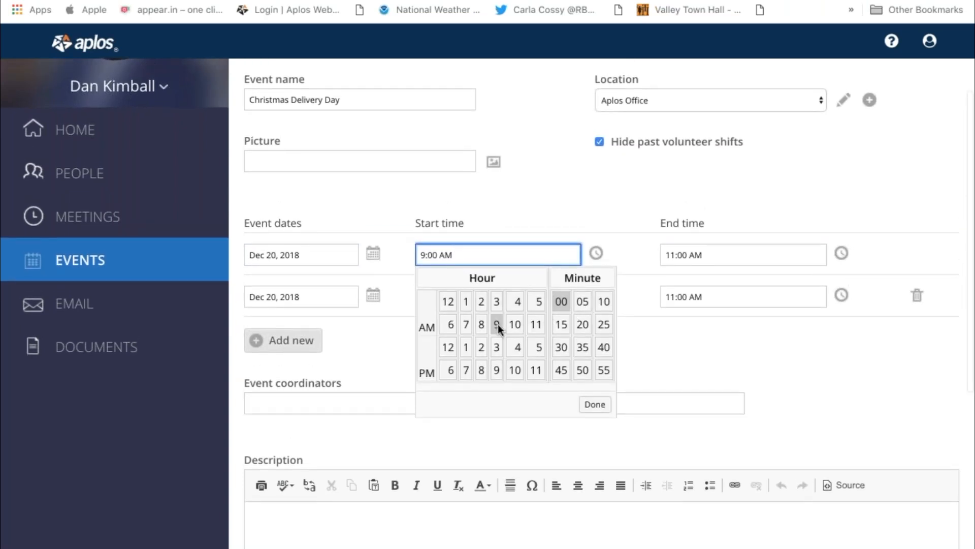
click(451, 324)
click(449, 370)
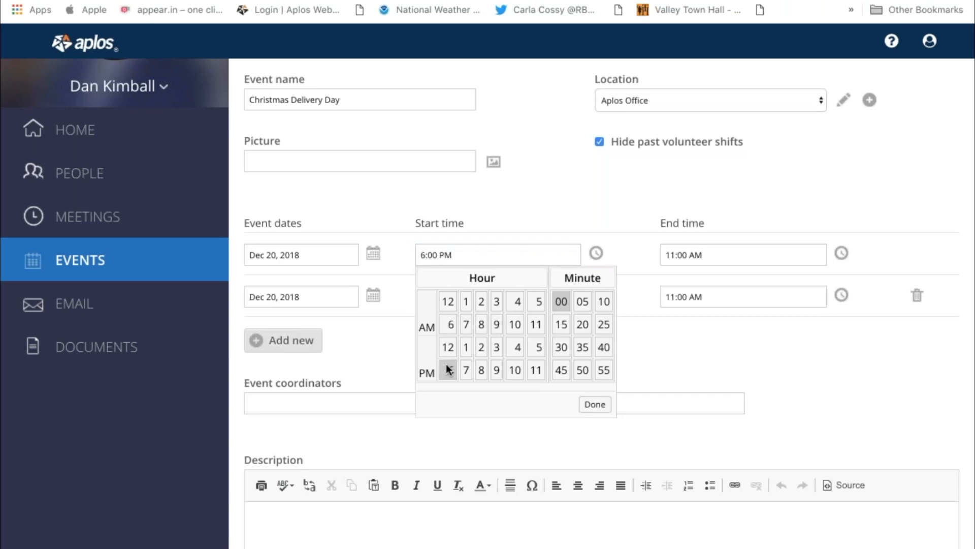
click(709, 255)
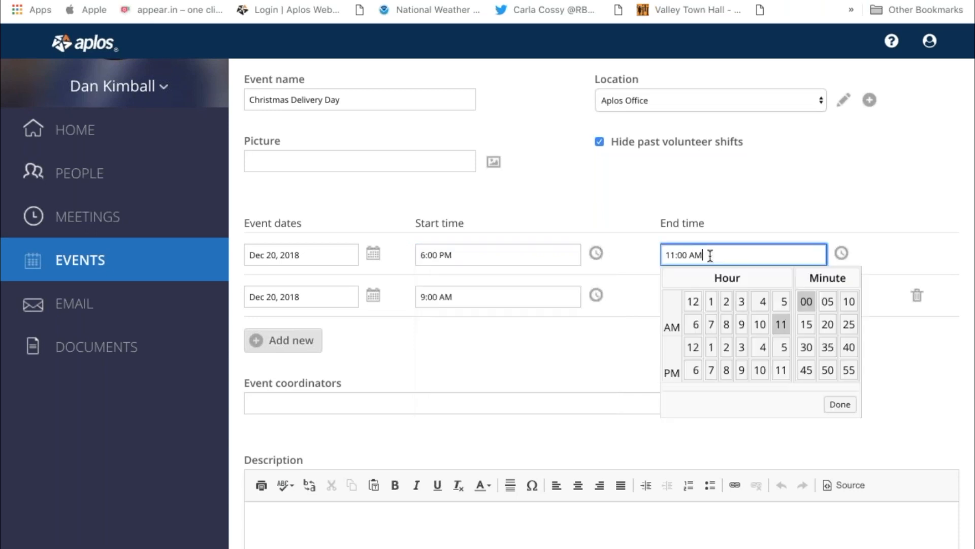
click(742, 368)
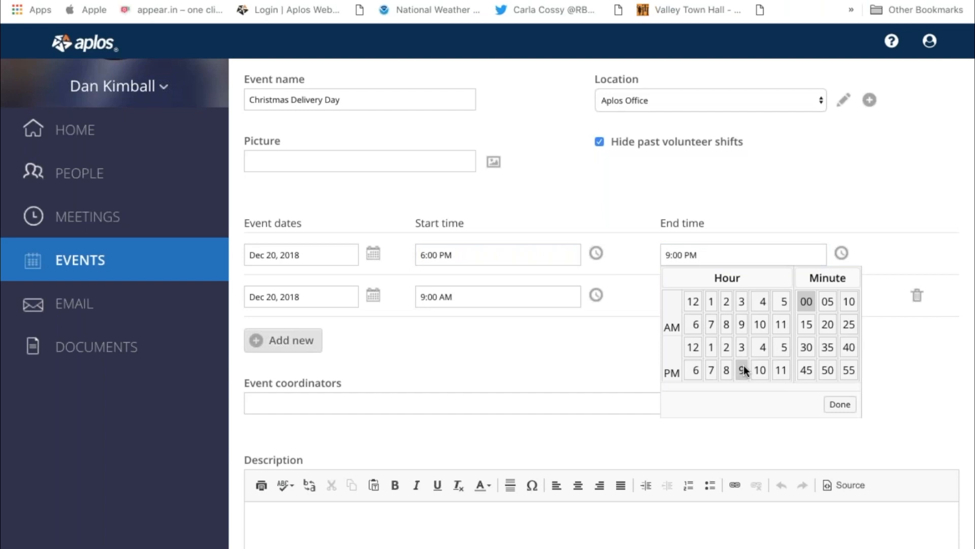
click(630, 259)
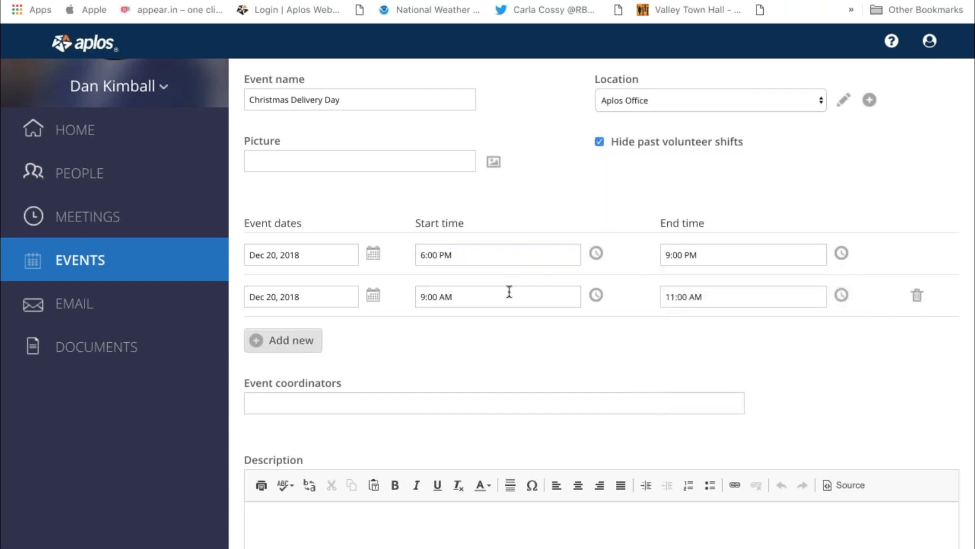
Step: Find a group member by first name and assign them as the event coordinator
scroll(508, 291, down, 3)
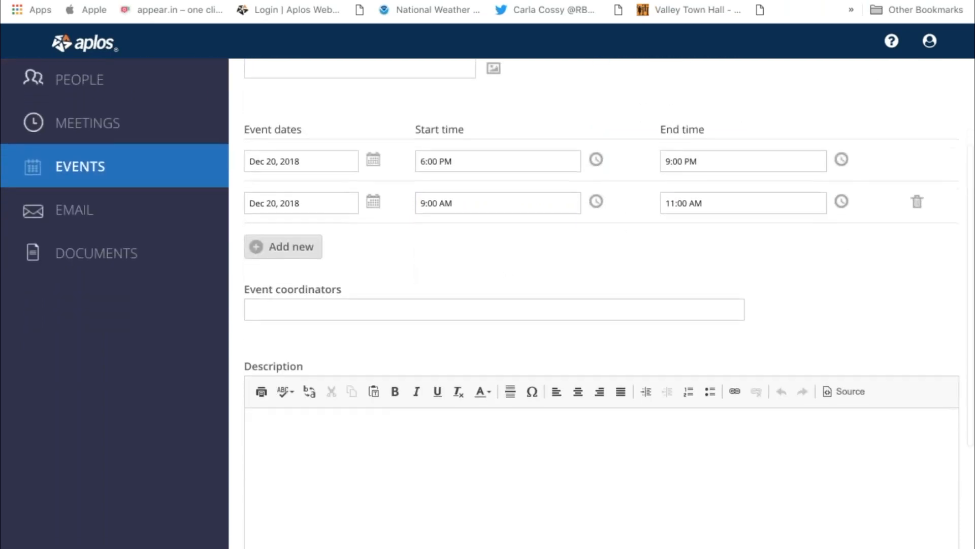
click(391, 297)
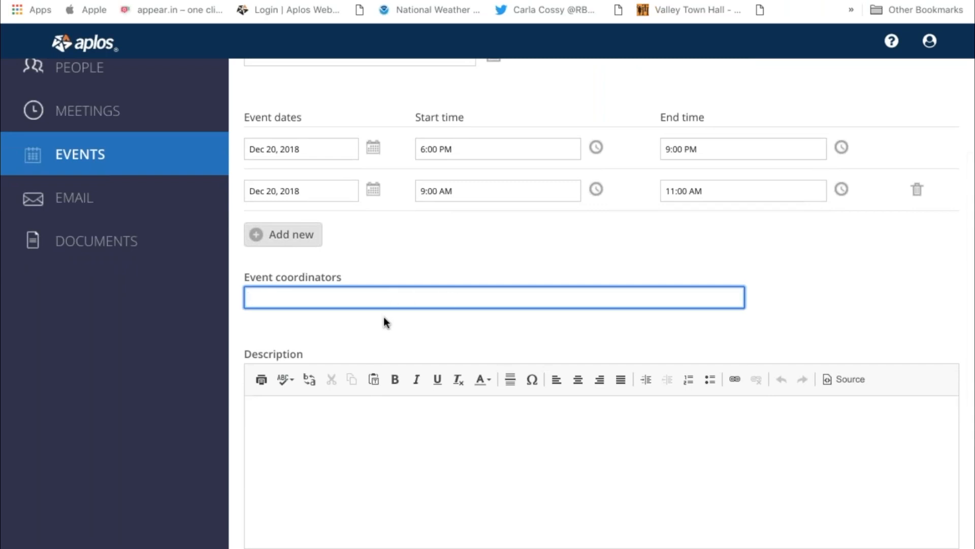
text(jay)
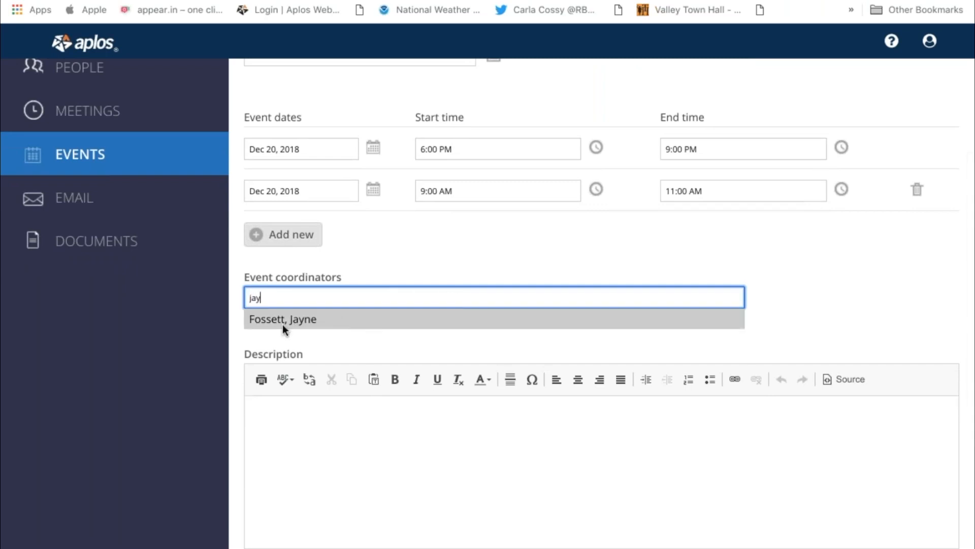
click(281, 320)
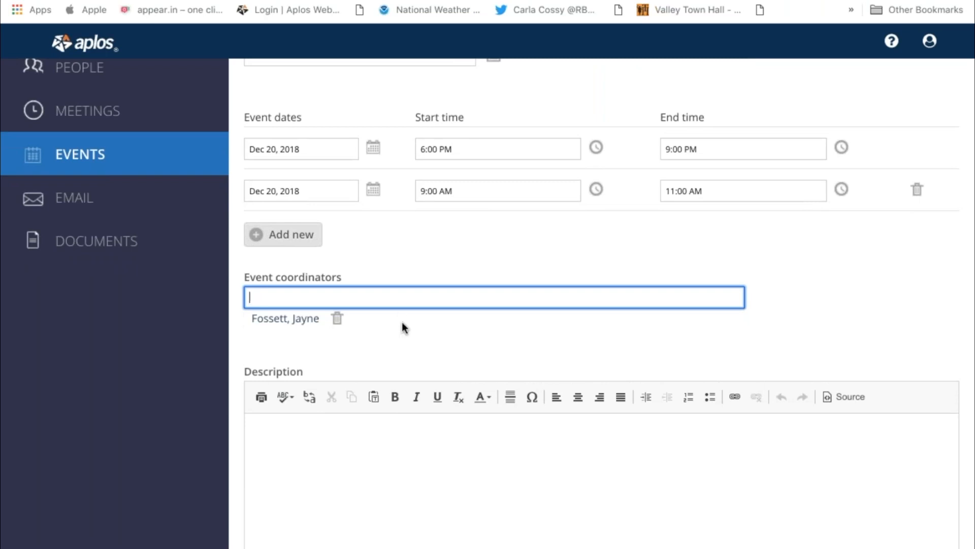
Step: Enter "Let's pass out Christmas" as the event description
click(386, 431)
text(L)
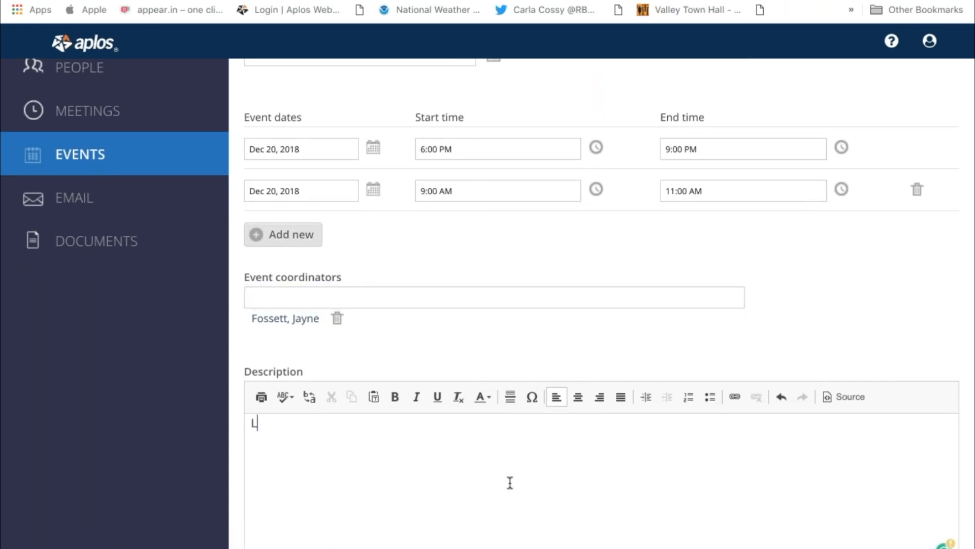
text(et's pass out )
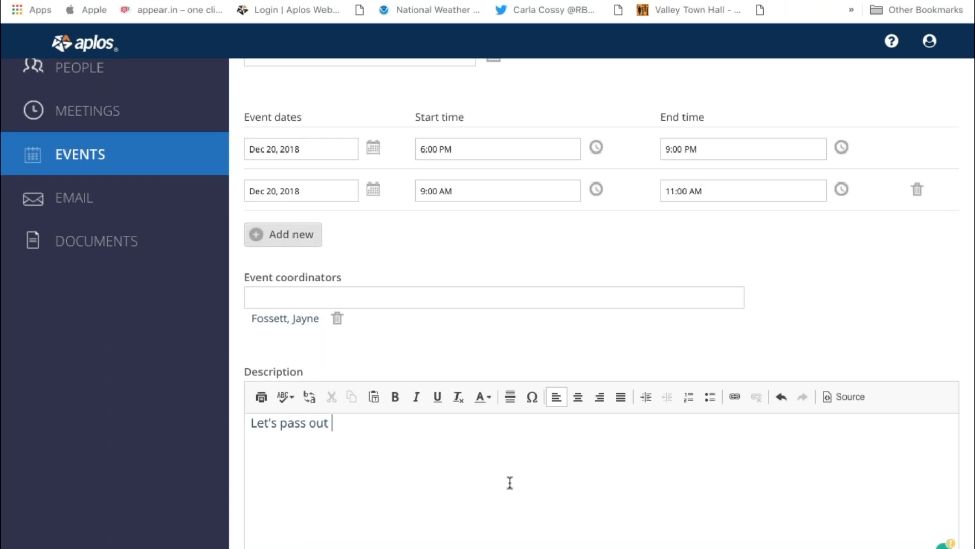
text(Christmas)
scroll(576, 507, down, 1)
scroll(575, 506, down, 3)
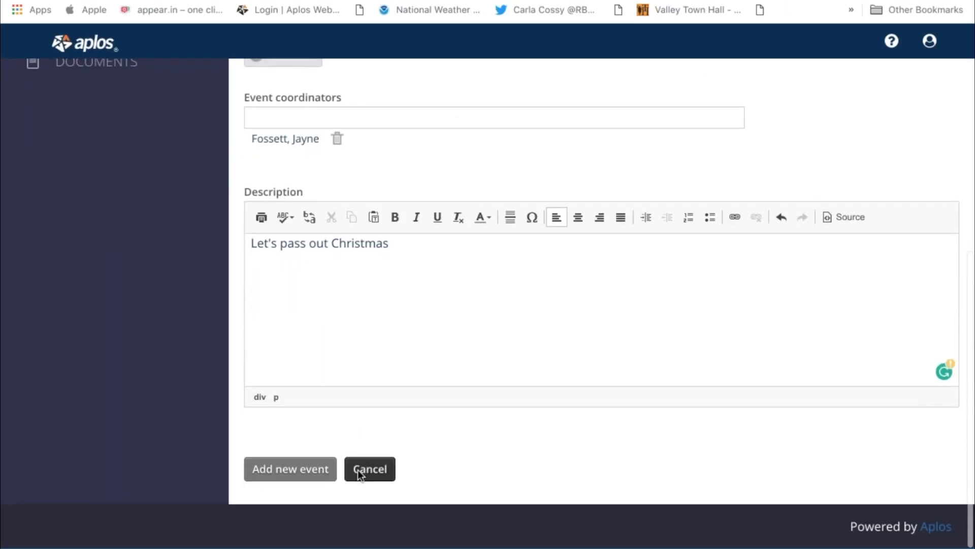
Step: Save the new event and add 4 "Box Taping" volunteer positions to it
click(314, 460)
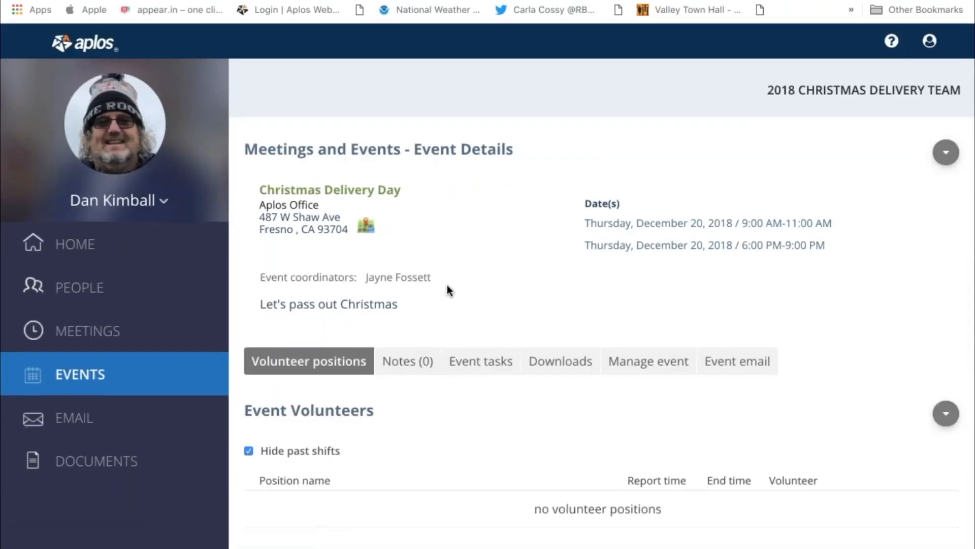
scroll(447, 285, down, 2)
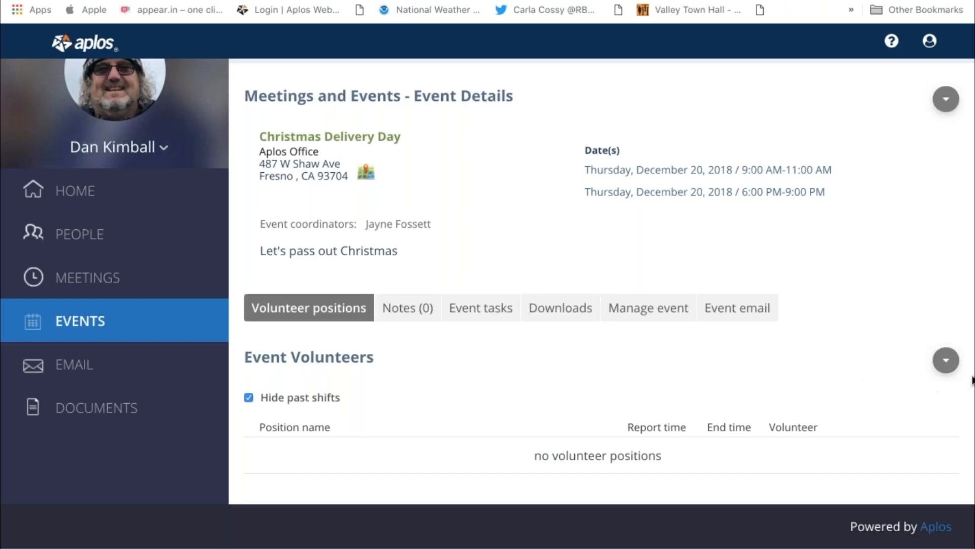
click(946, 362)
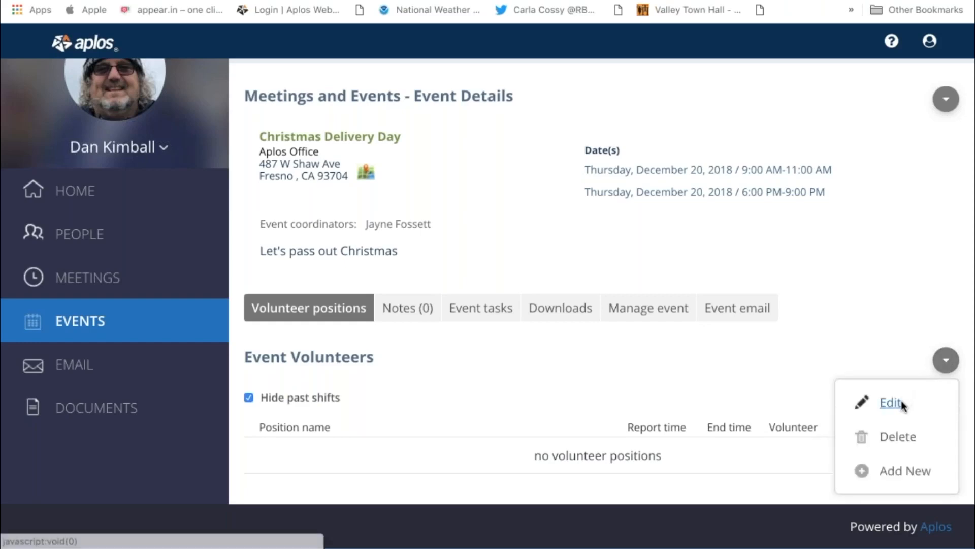
click(890, 463)
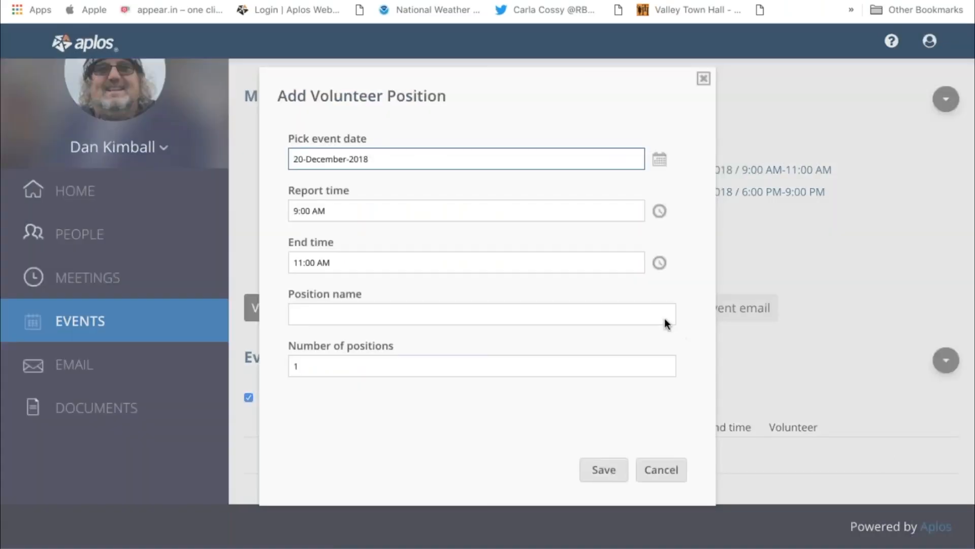
click(322, 307)
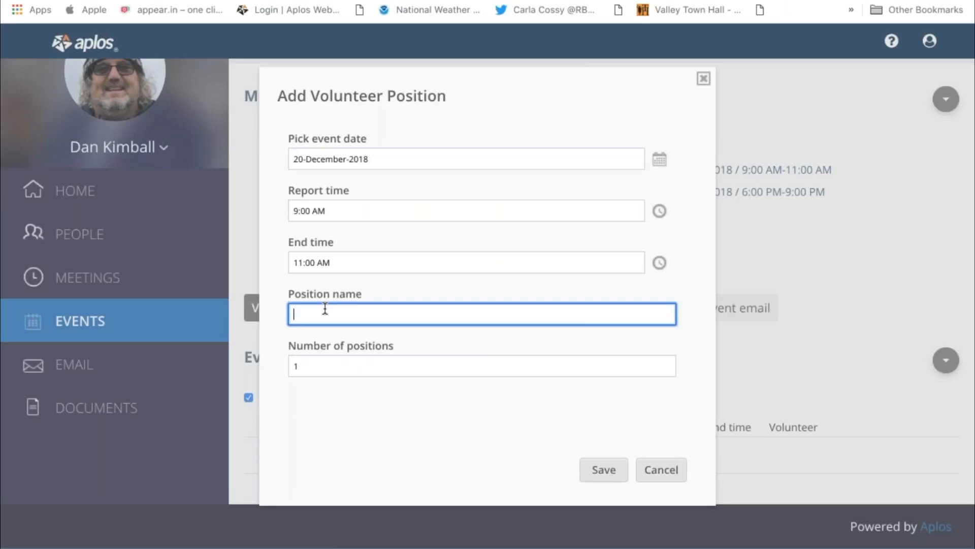
text(Box Taping)
key(Tab)
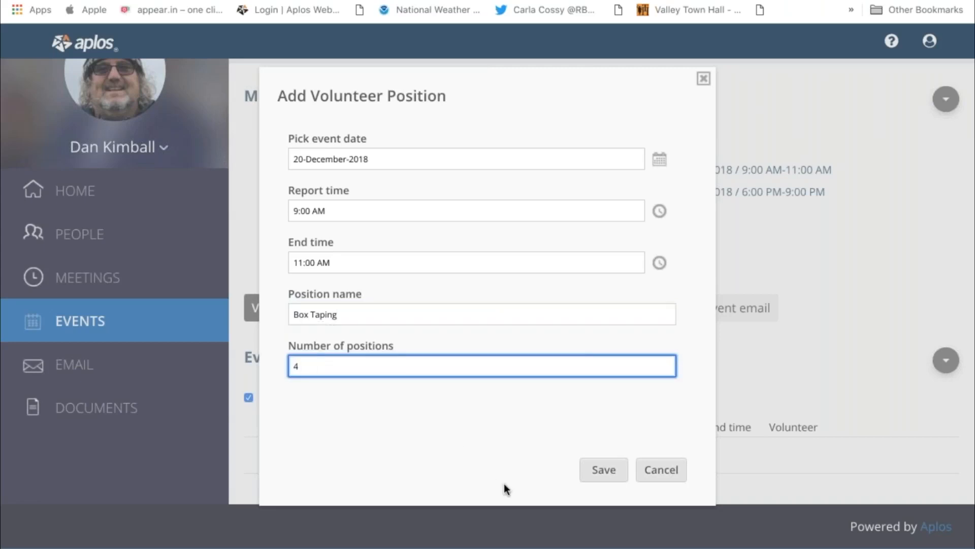
click(605, 466)
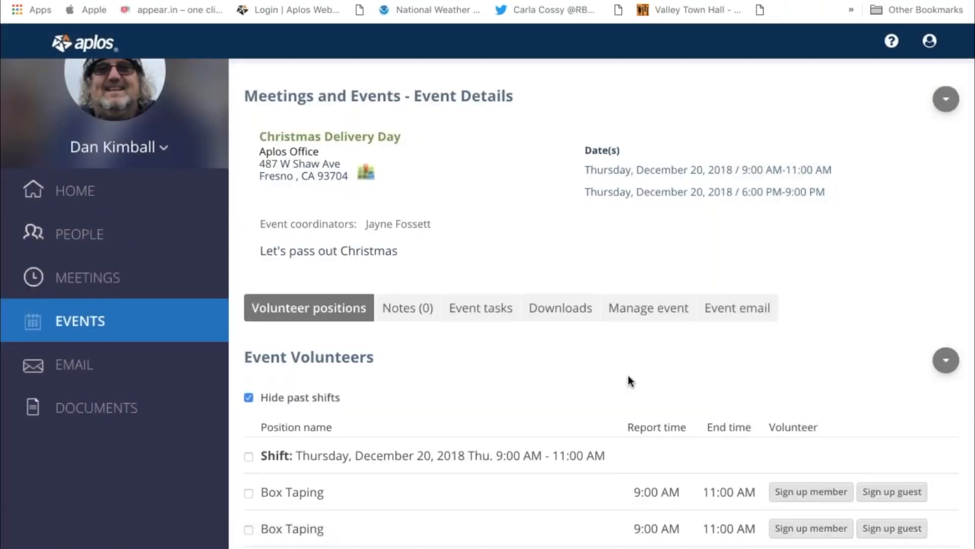
Step: Sign up a group member, found by first name, for the first Box Taping position
scroll(627, 375, down, 3)
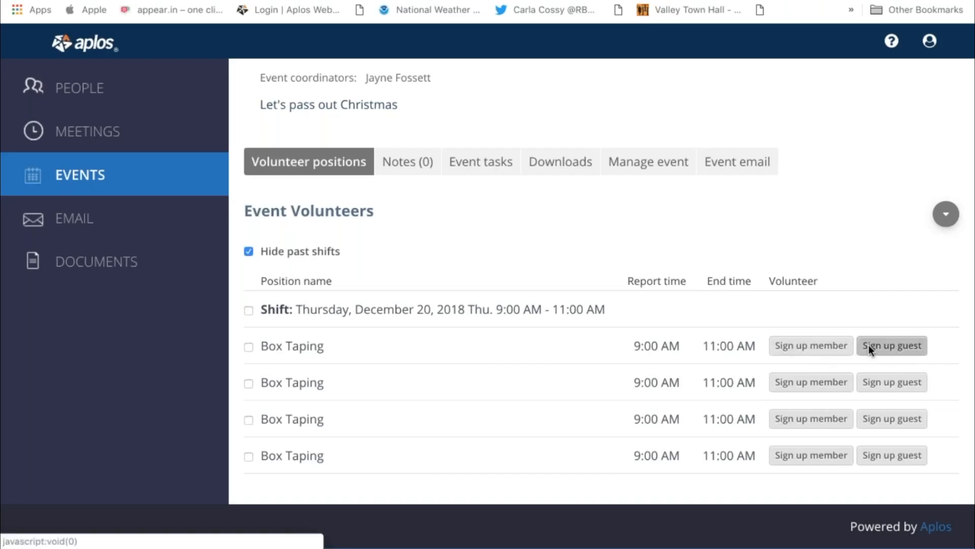
click(814, 346)
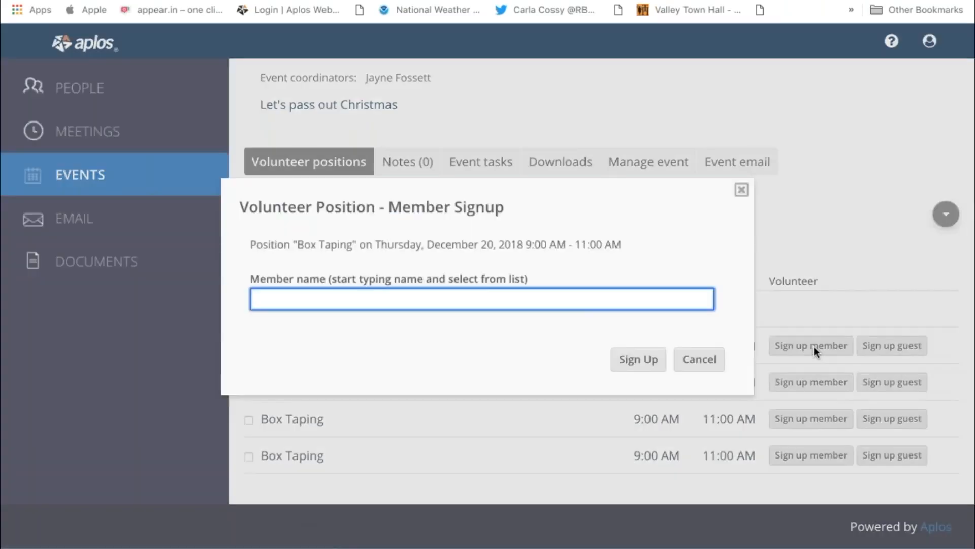
text(jay)
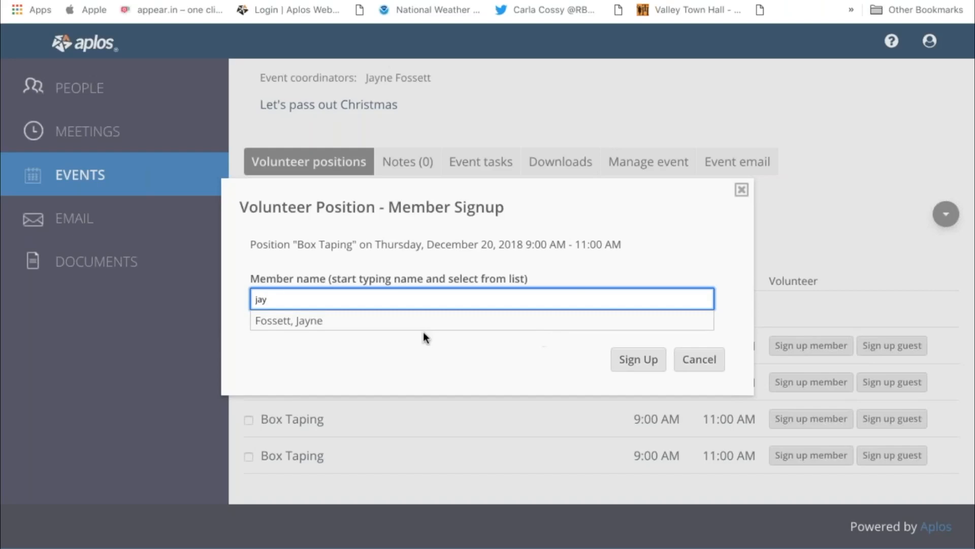
click(330, 321)
click(639, 364)
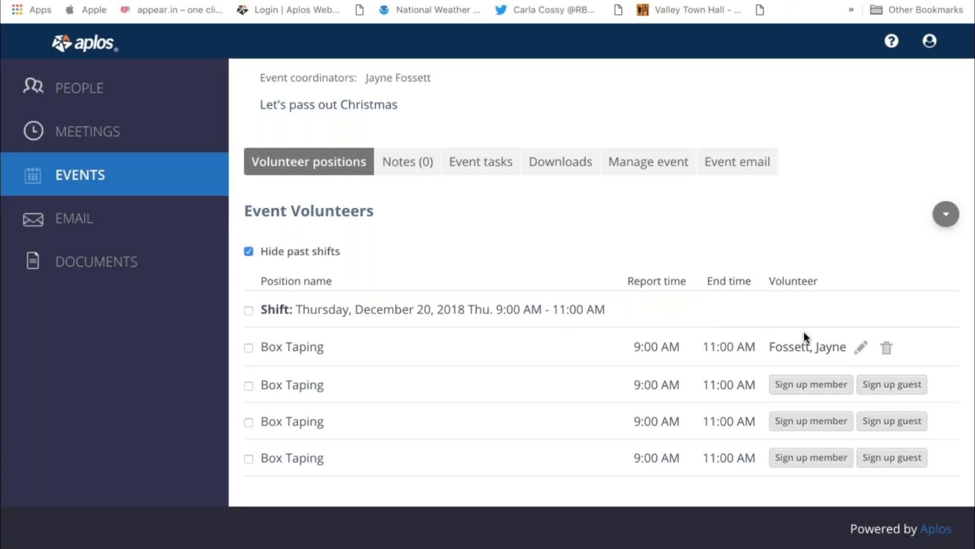
Step: Return to the group's home page and open the Christmas Delivery Day event to review its details and volunteer positions
scroll(848, 308, down, 1)
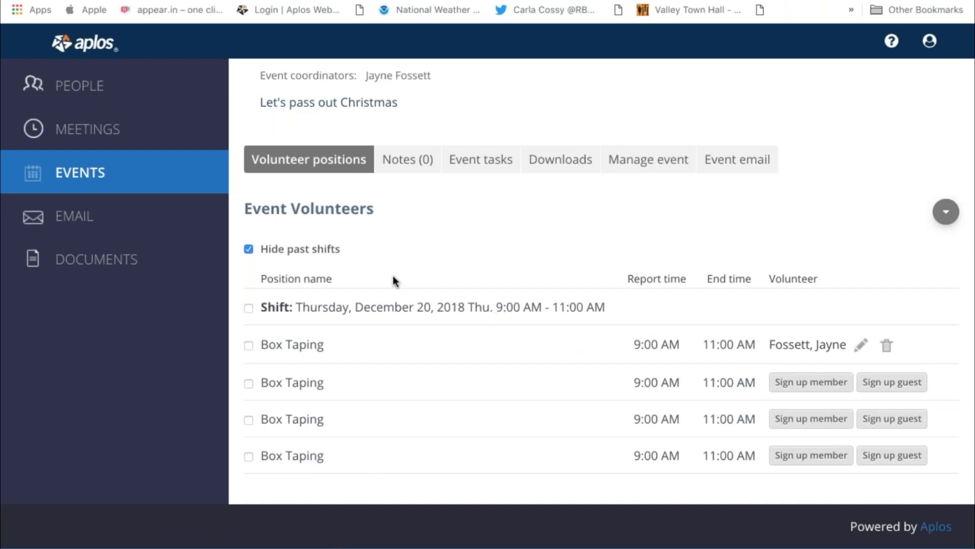
scroll(315, 285, up, 5)
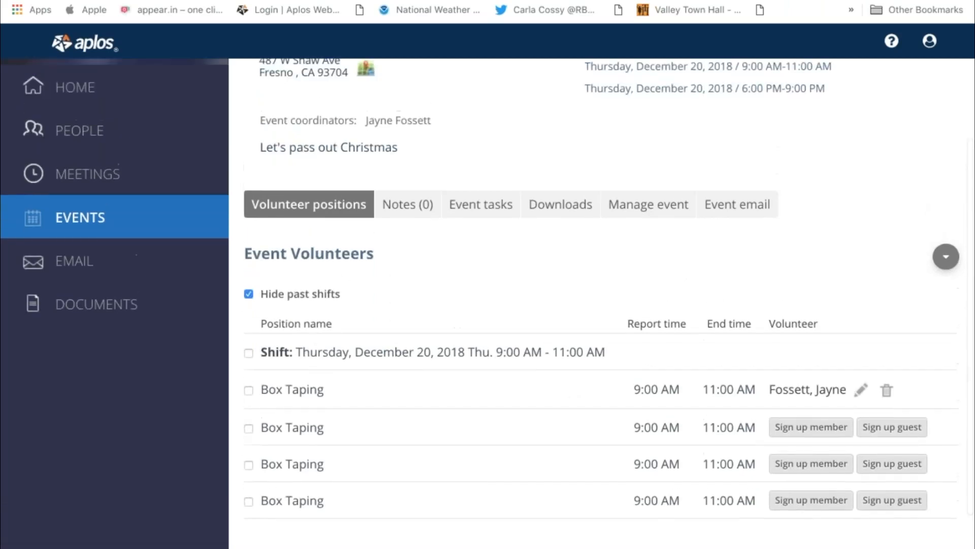
click(87, 243)
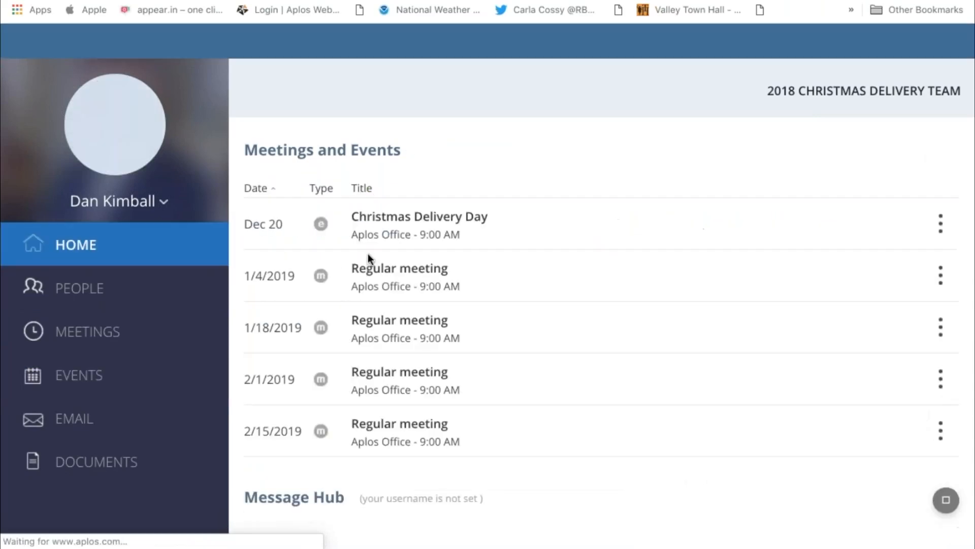
click(392, 217)
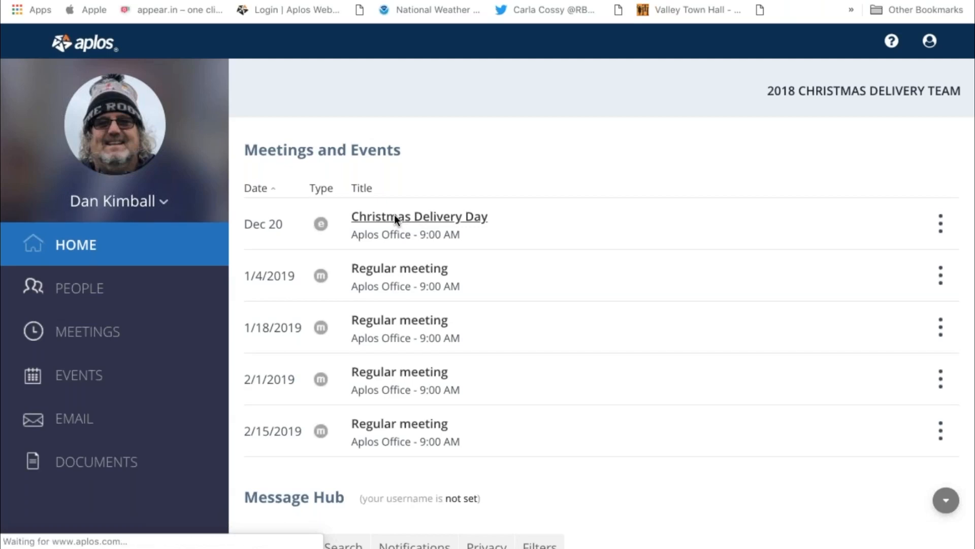
scroll(490, 274, down, 4)
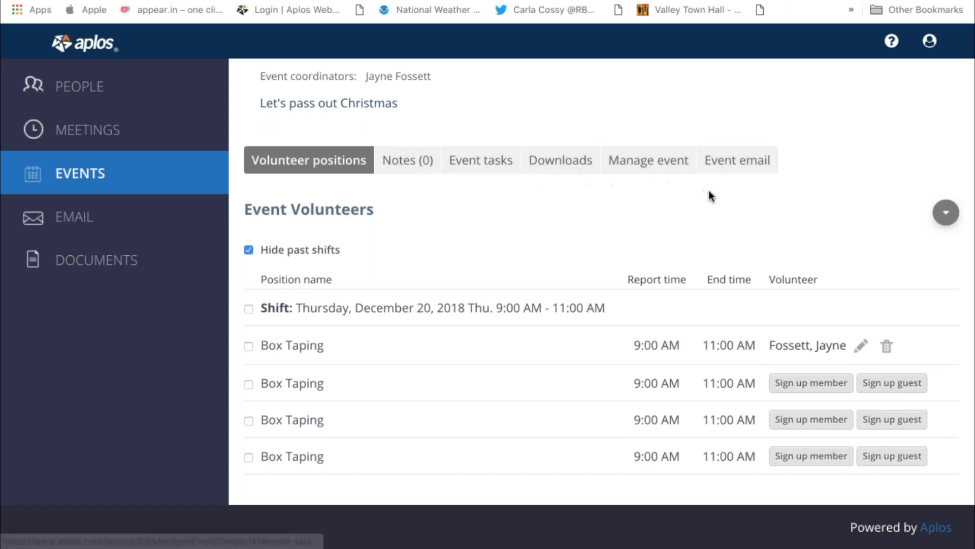
scroll(710, 196, down, 1)
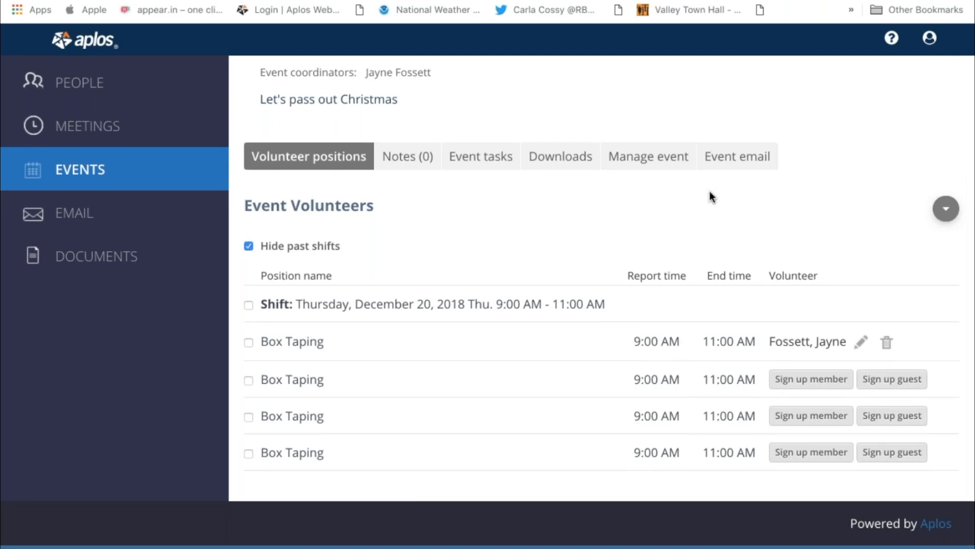
scroll(710, 196, up, 4)
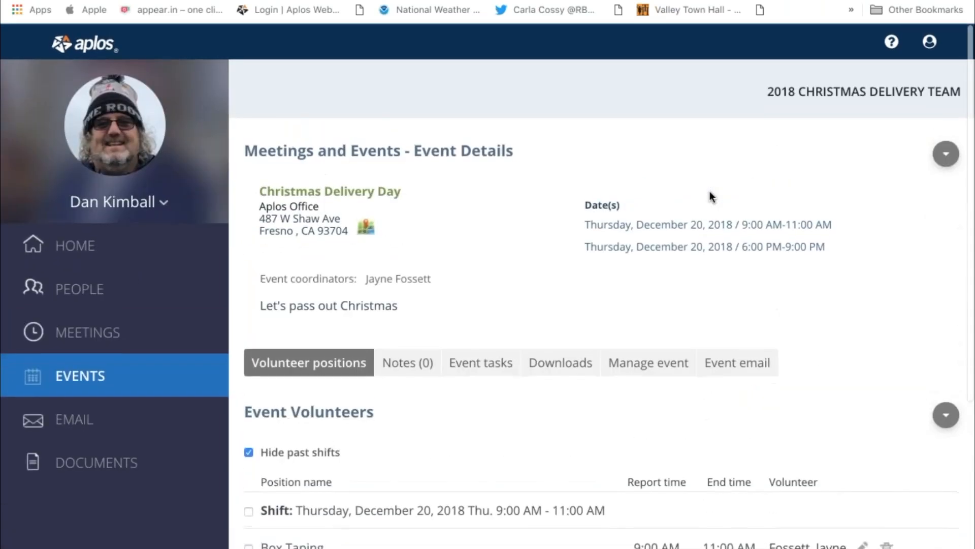
scroll(710, 195, down, 4)
scroll(709, 193, up, 4)
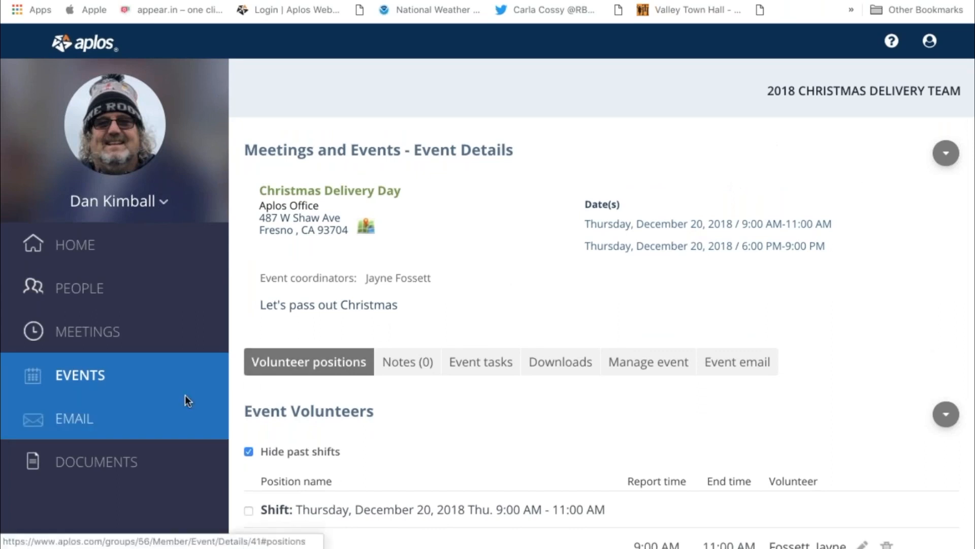
Step: Compose a new group email addressed to ALL MEMBERS with the subject "Please sign up"
click(76, 419)
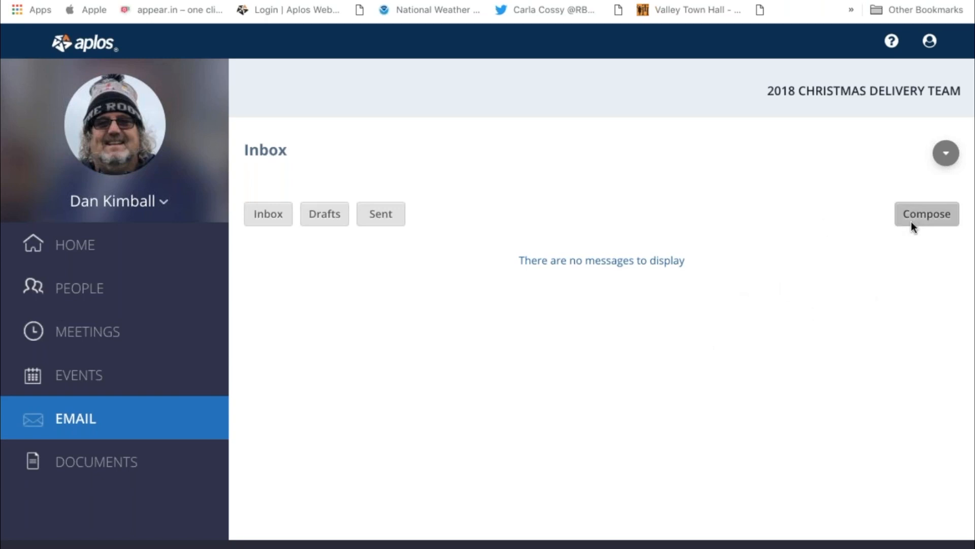
click(922, 214)
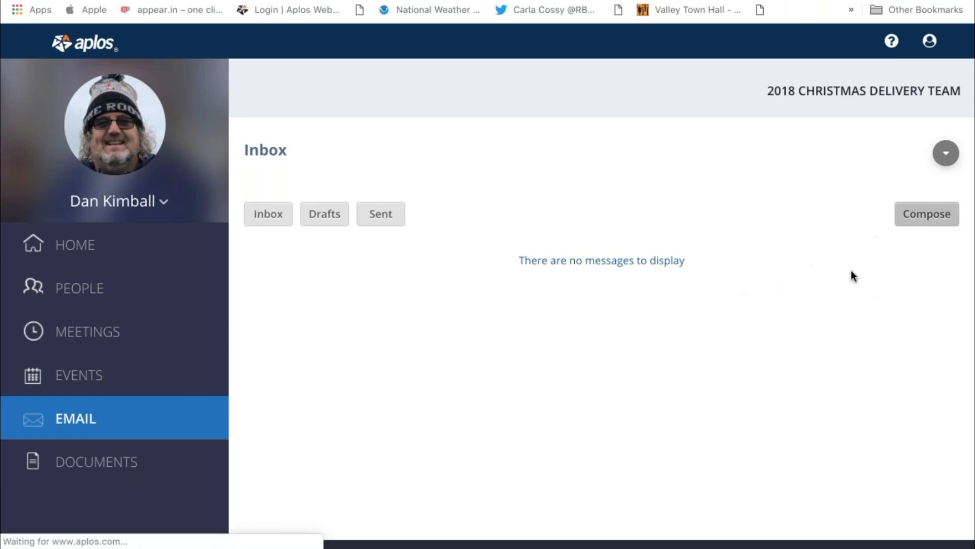
scroll(635, 287, down, 2)
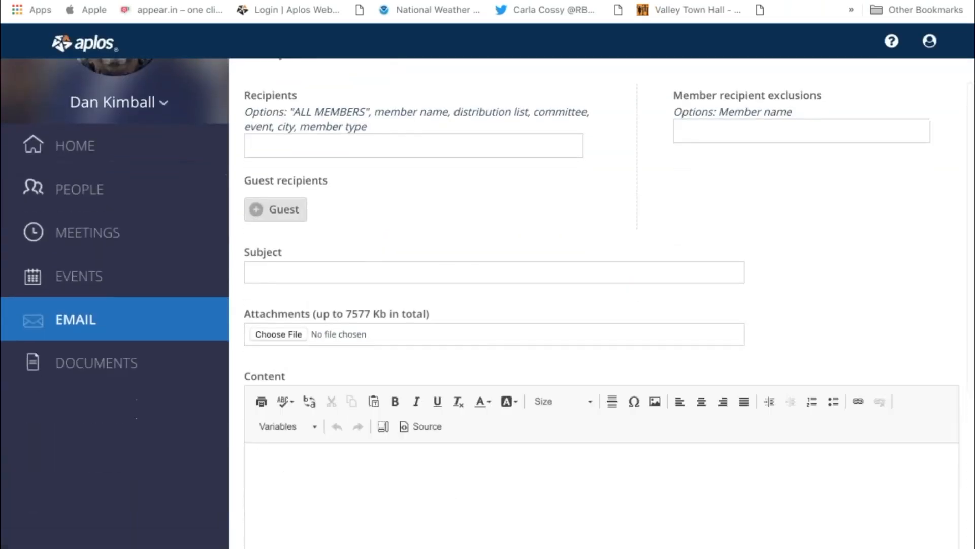
scroll(380, 227, up, 2)
click(379, 228)
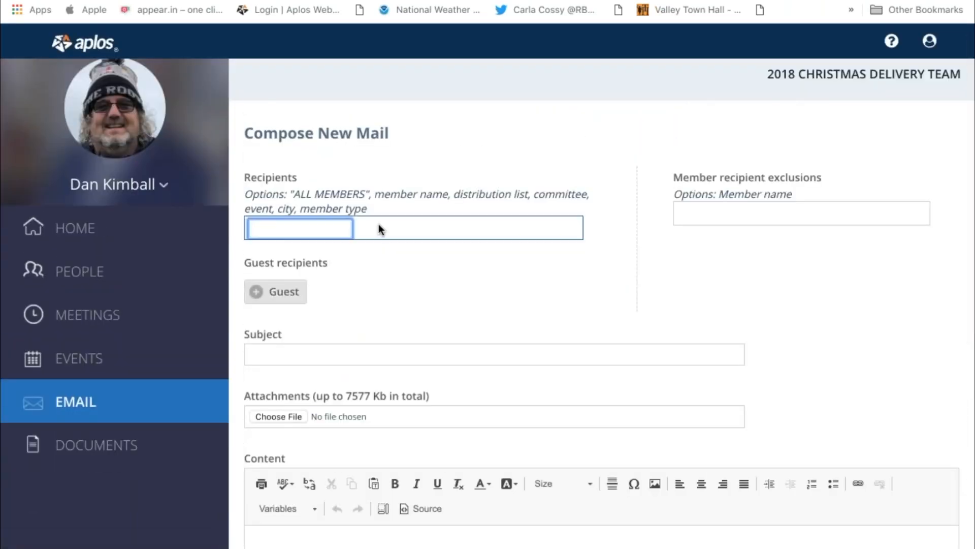
text(ALL M)
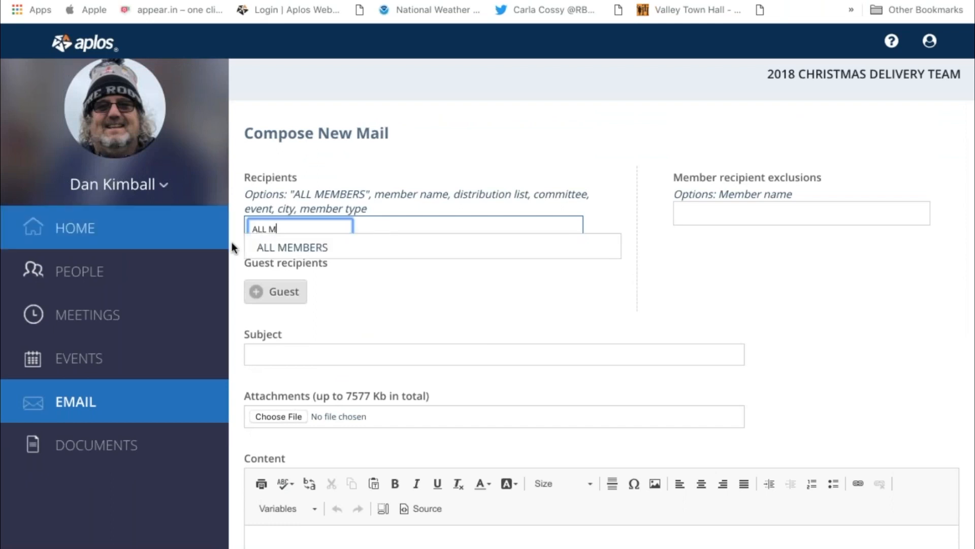
click(267, 246)
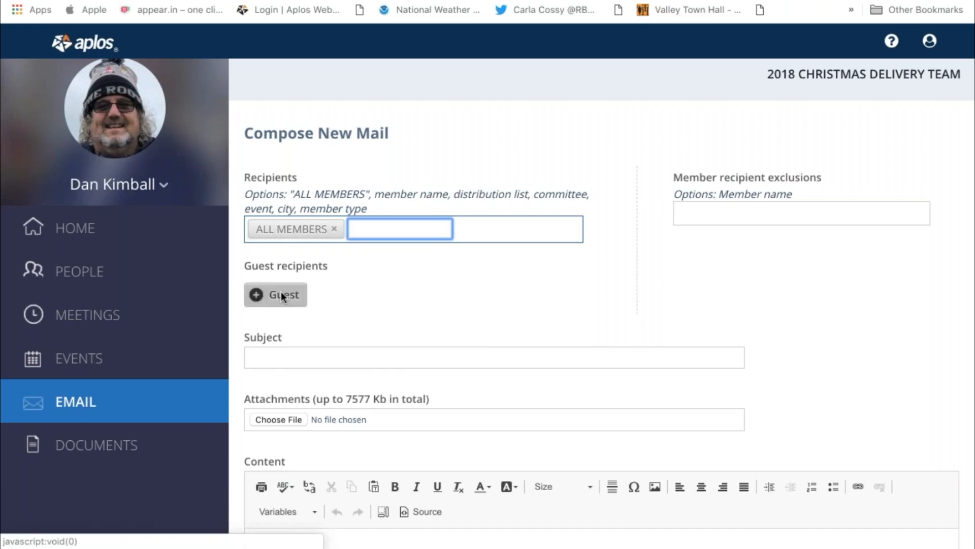
click(280, 360)
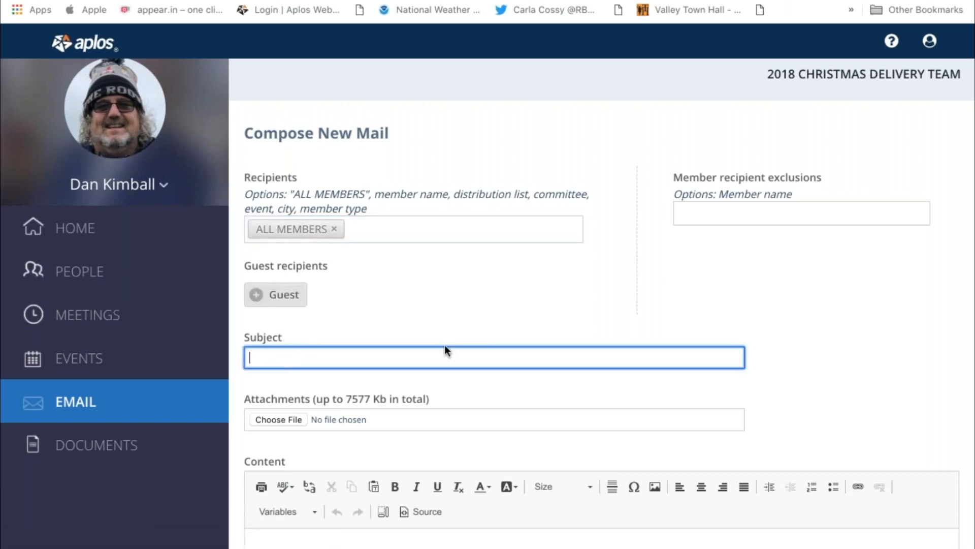
text(Please sign up)
Step: Write "Hey we're close to our event, please sign up" as the email content
scroll(490, 344, down, 5)
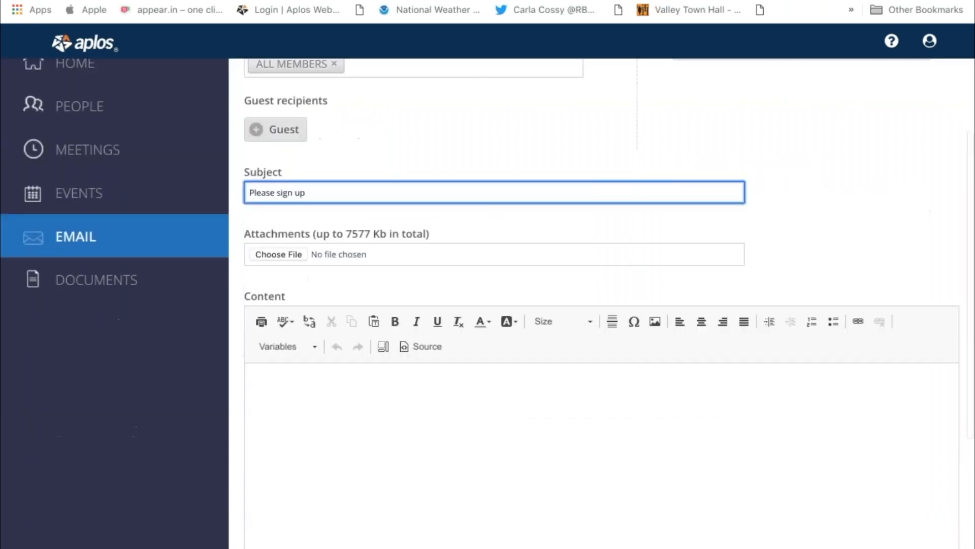
click(335, 321)
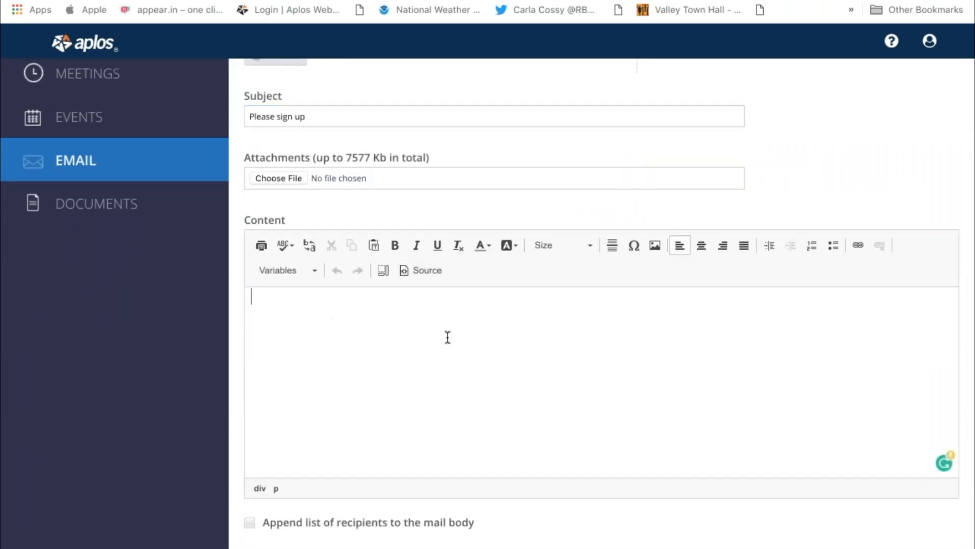
text(Hey )
text(we're ge)
key(BackSpace)
key(BackSpace)
text(close to our )
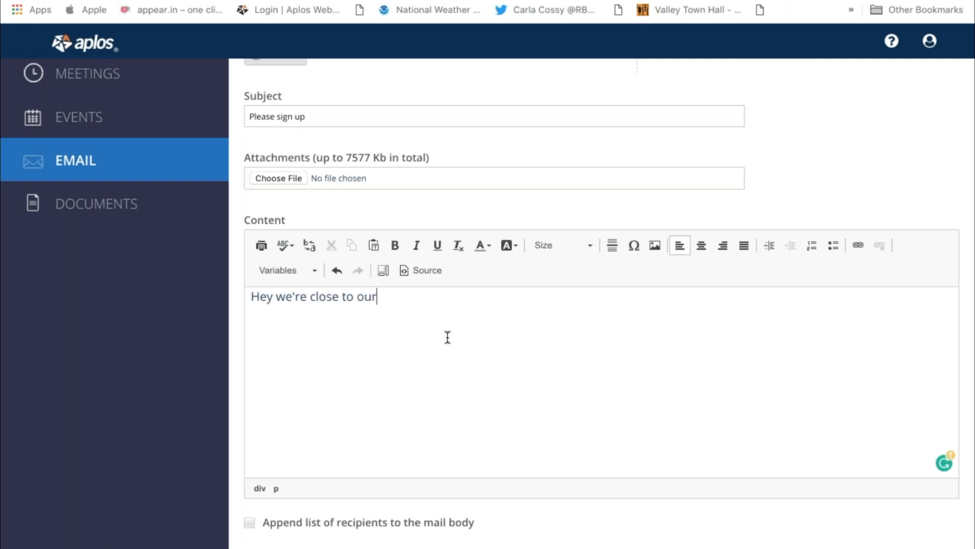
text(event, please signe)
key(BackSpace)
text(up)
Step: Examine the email's sending and saving options and the template variables available for its content
scroll(420, 365, down, 3)
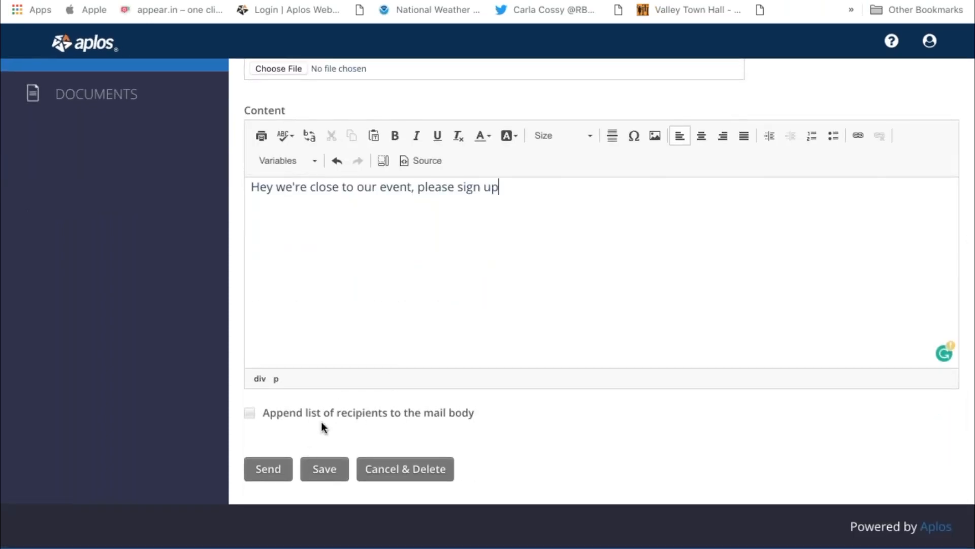
scroll(523, 275, up, 1)
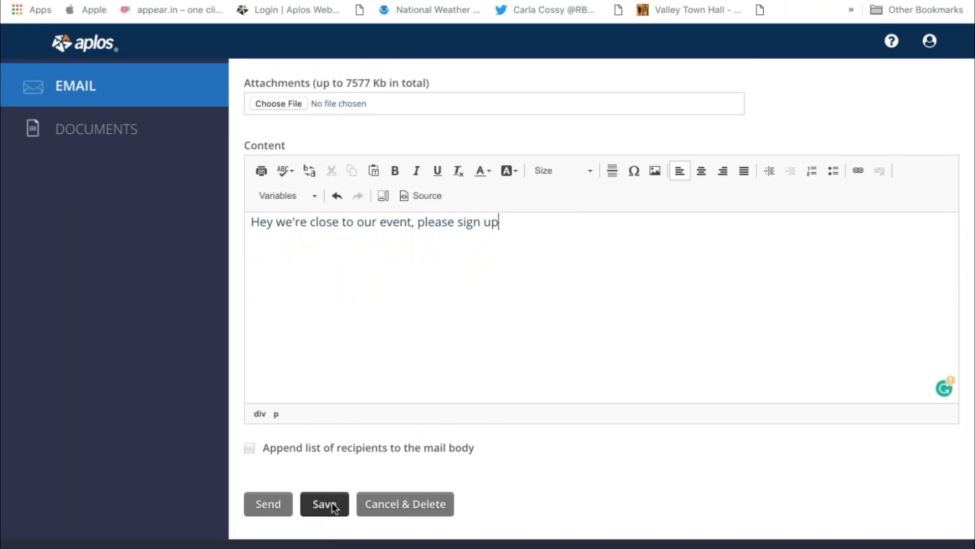
scroll(599, 465, up, 3)
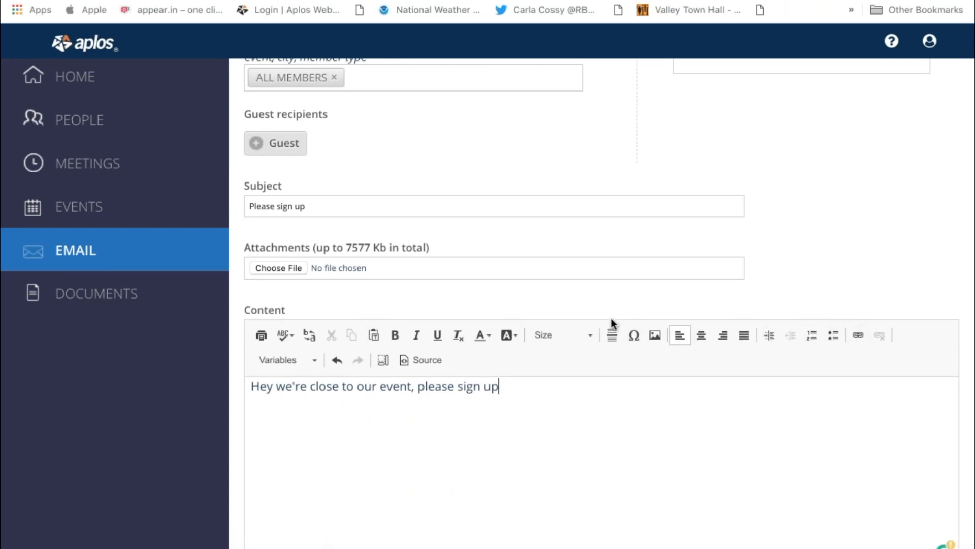
click(310, 357)
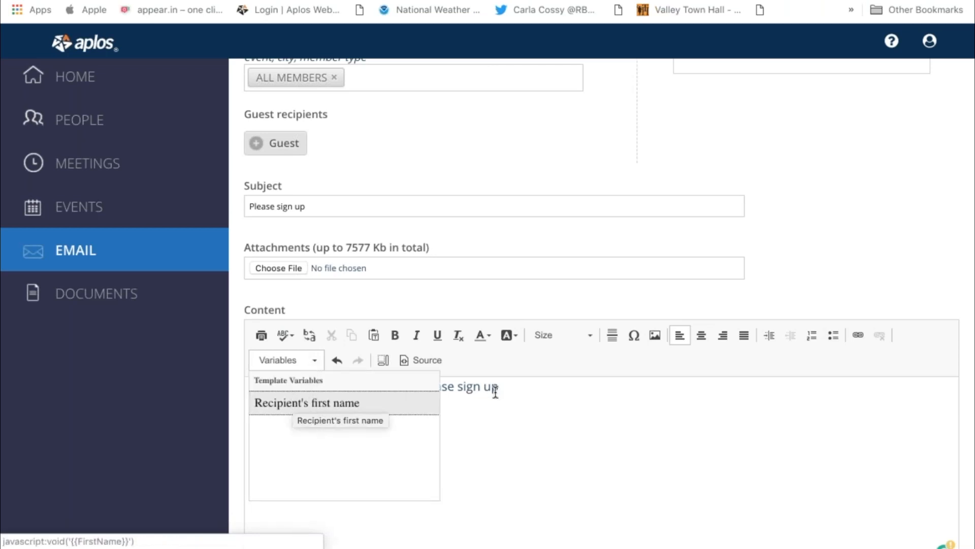
click(515, 396)
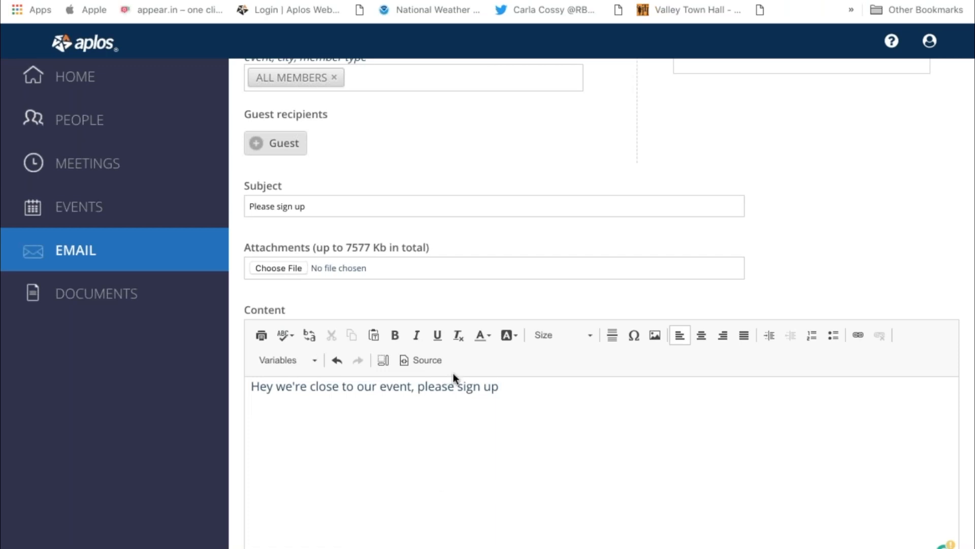
Step: Personalize the email greeting as "Hey {{FirstName}}," using the recipient's first name variable, and start the capitalized message "We're close to our event" on its own line
click(276, 385)
key(Return)
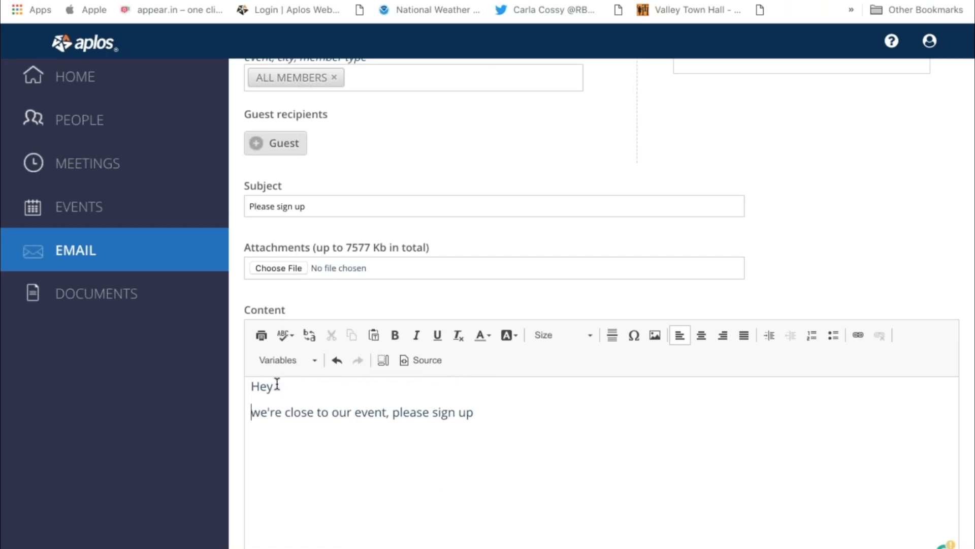
click(288, 361)
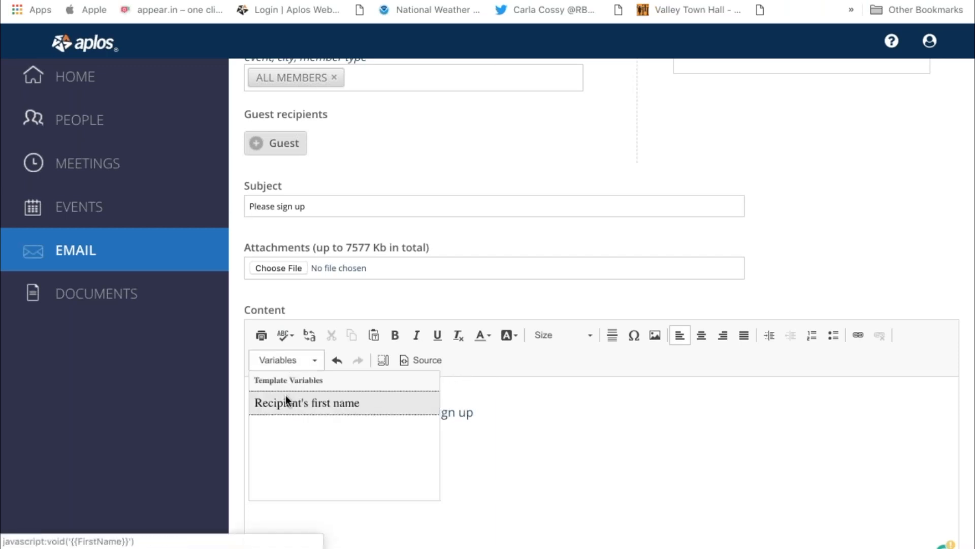
click(286, 396)
text(,)
click(258, 417)
key(BackSpace)
text(W)
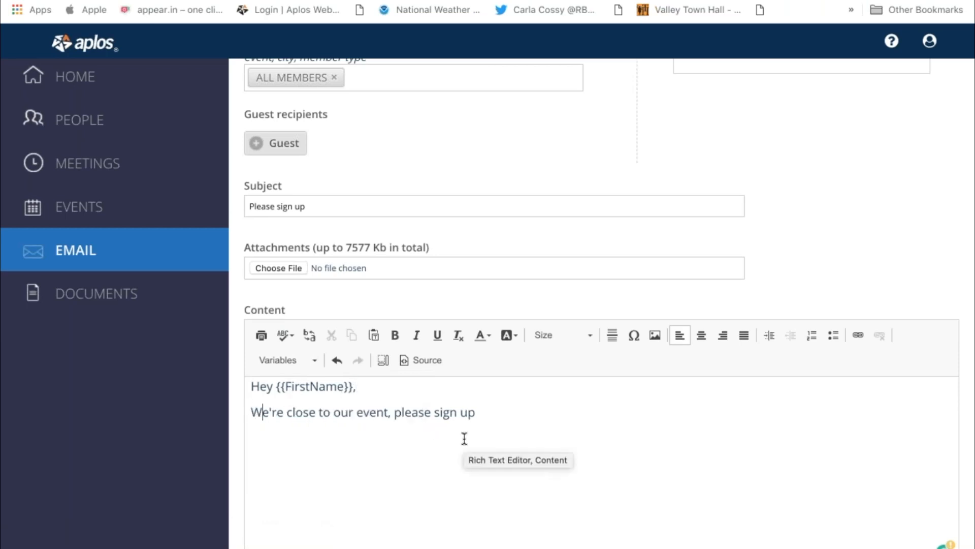
Step: Open the group's documents and select the file "qb comparison one sheet.pdf" to examine its available file actions
scroll(542, 420, up, 2)
scroll(543, 422, up, 3)
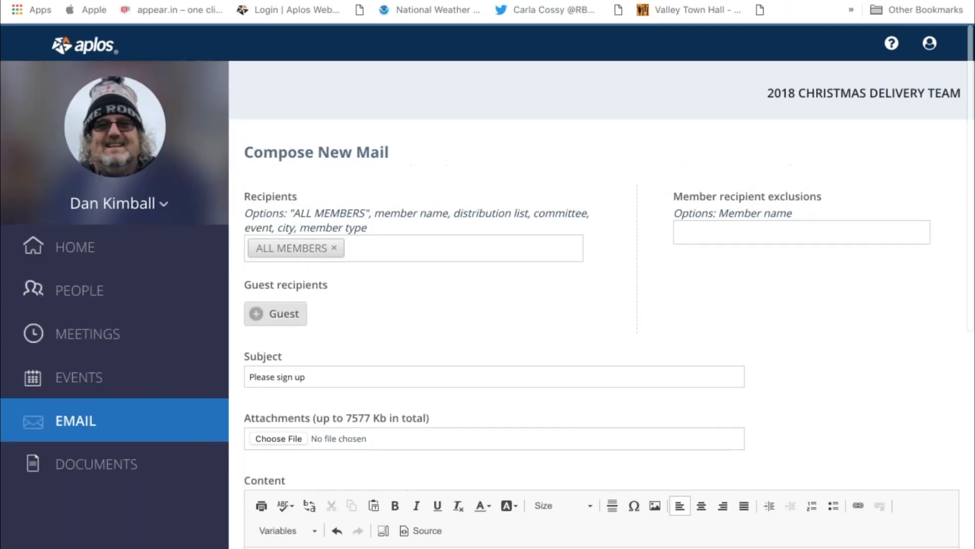
scroll(543, 422, up, 2)
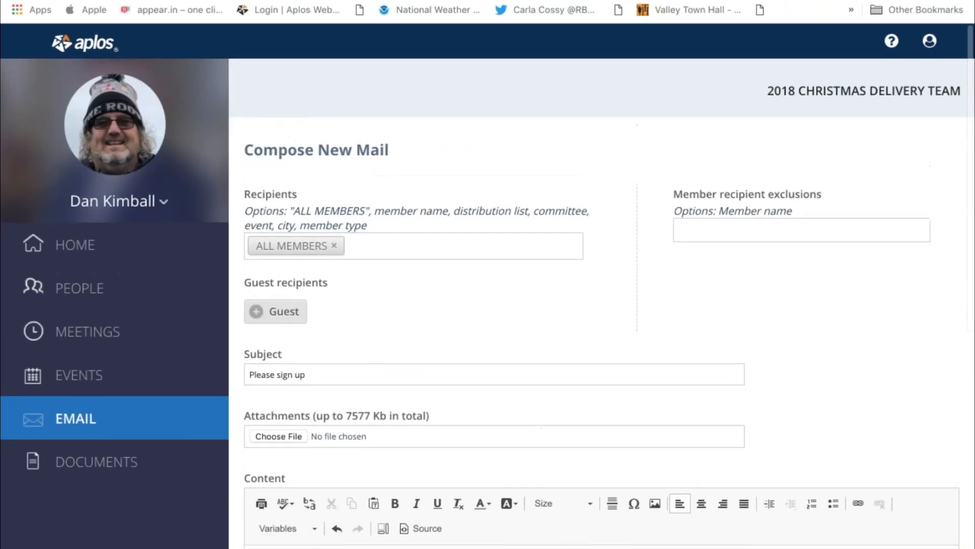
click(98, 457)
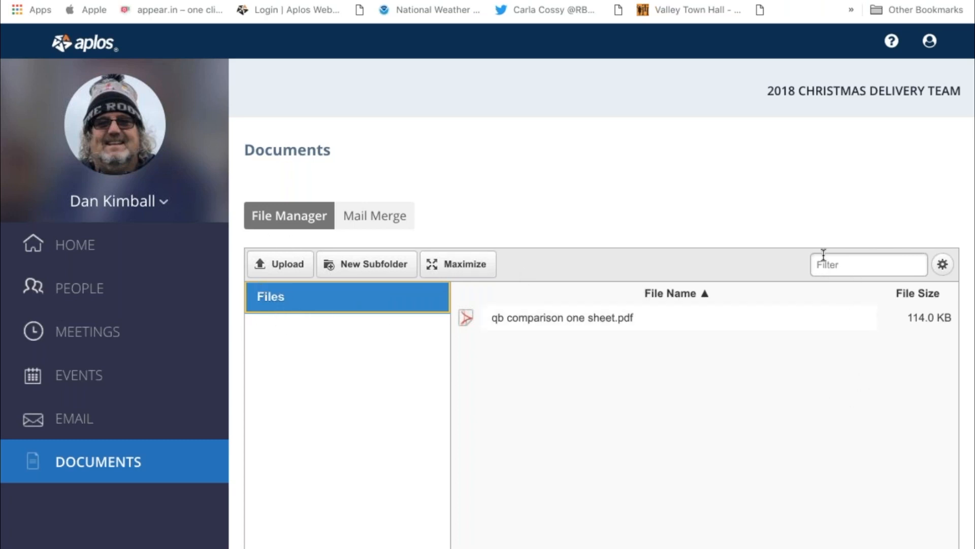
scroll(774, 397, down, 4)
scroll(774, 399, up, 4)
click(635, 315)
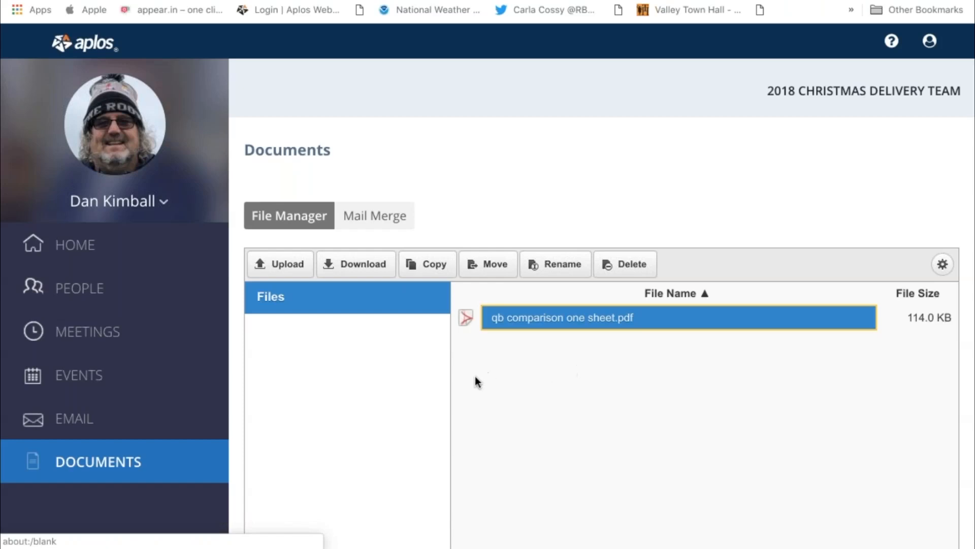
Step: Leave the group portal for the My Aplos dashboard and open the Groups Management list
click(90, 246)
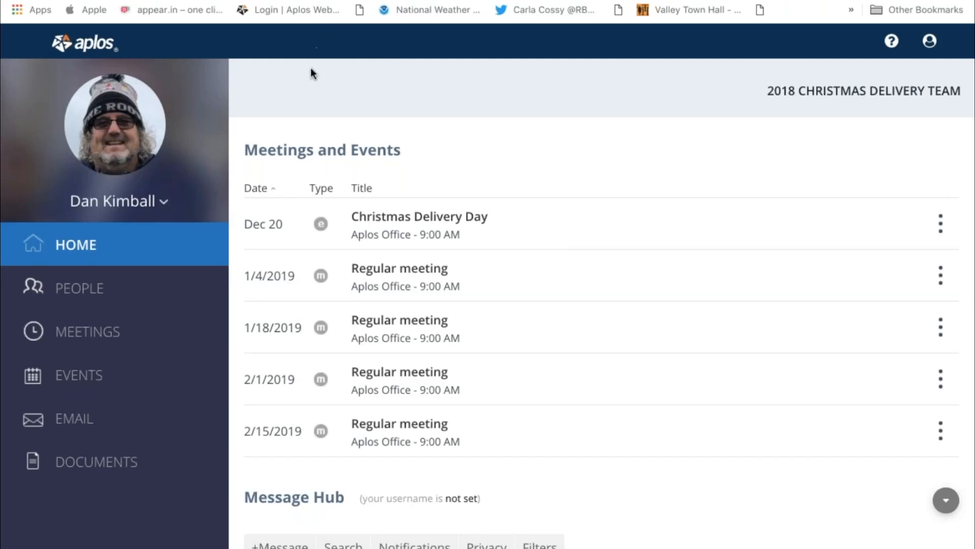
click(929, 41)
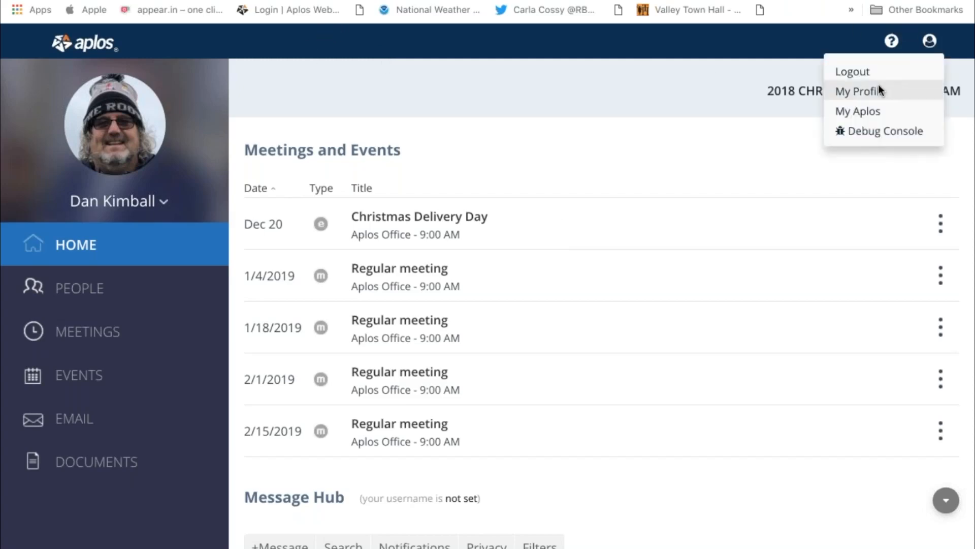
click(869, 112)
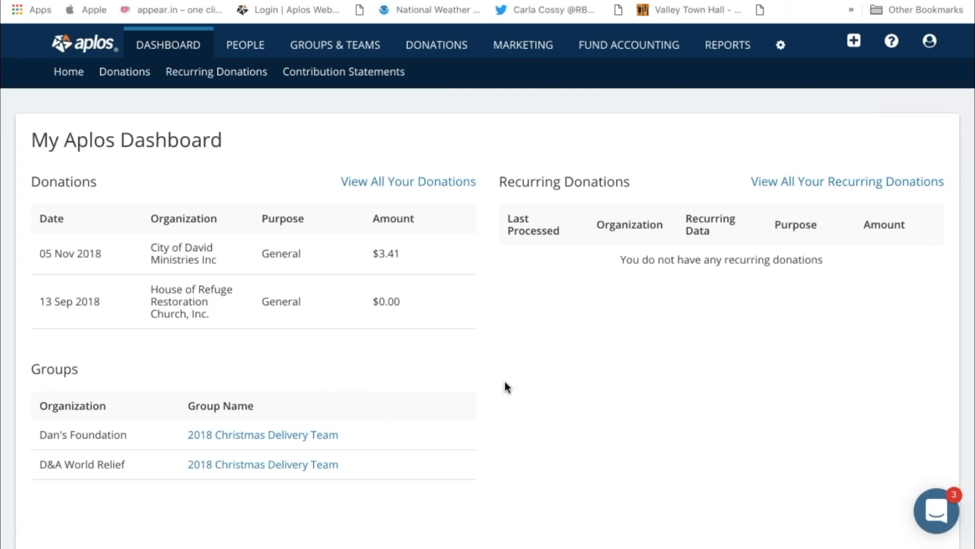
click(346, 44)
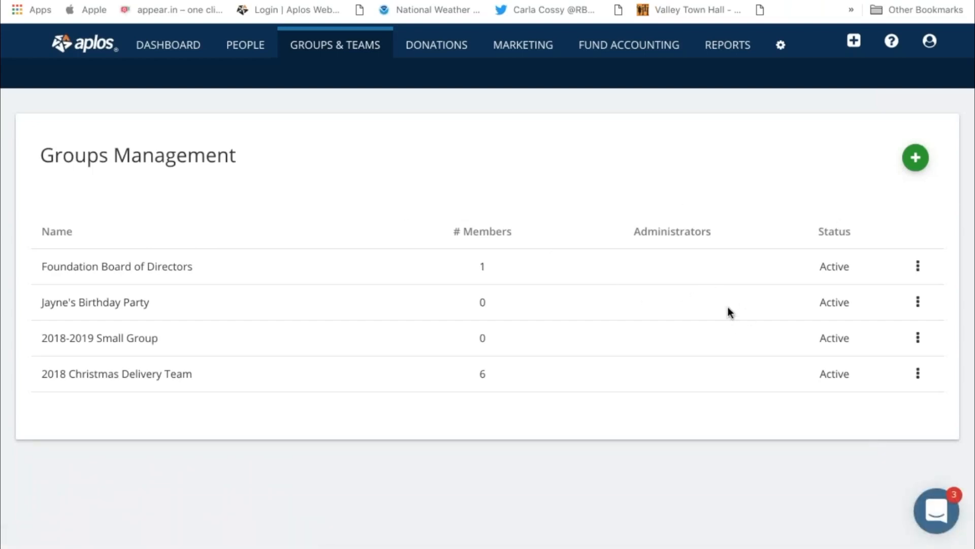
Step: Inactivate the Foundation Board of Directors group
click(917, 268)
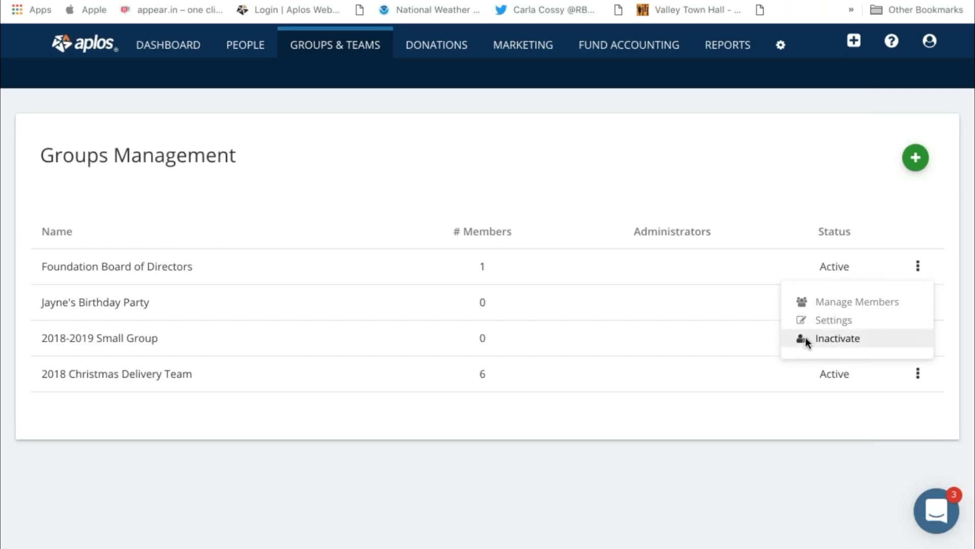
click(559, 186)
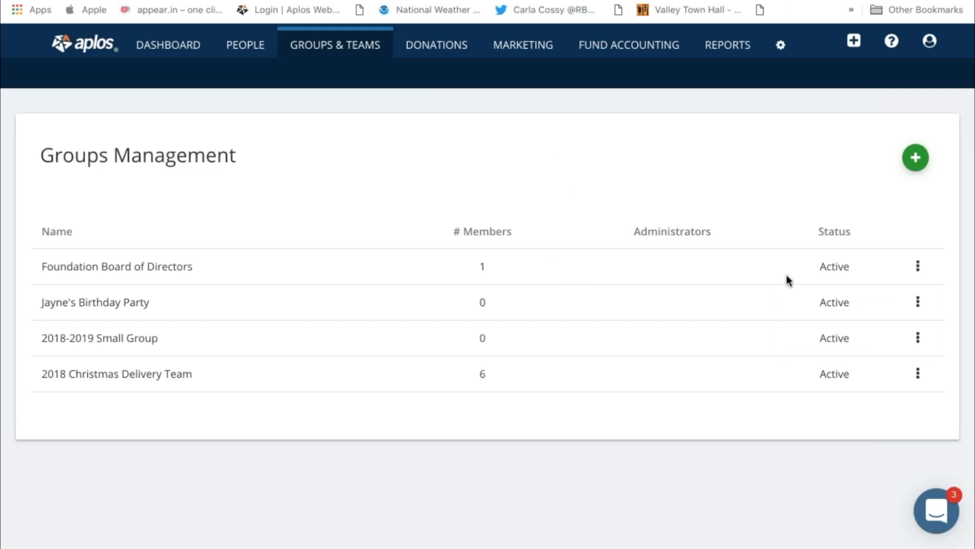
click(918, 267)
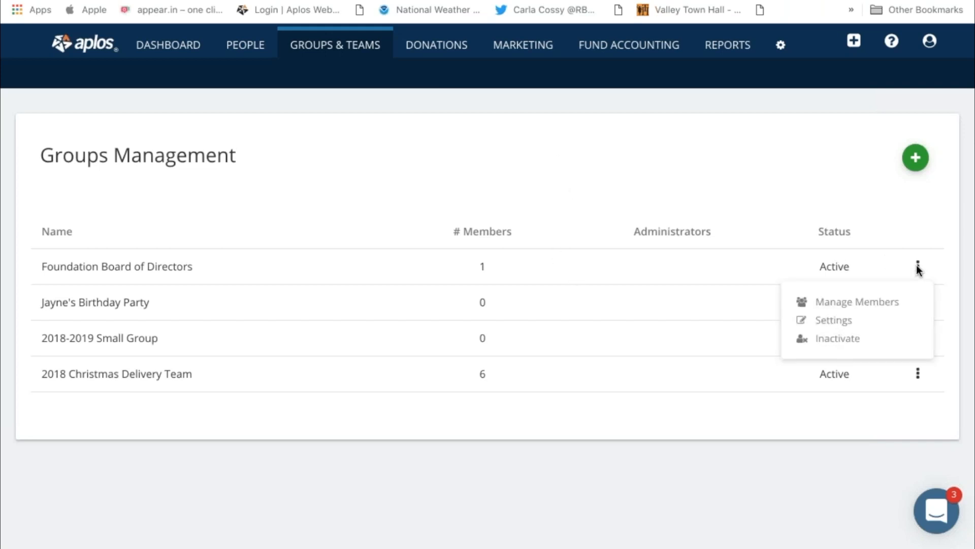
click(852, 340)
click(565, 350)
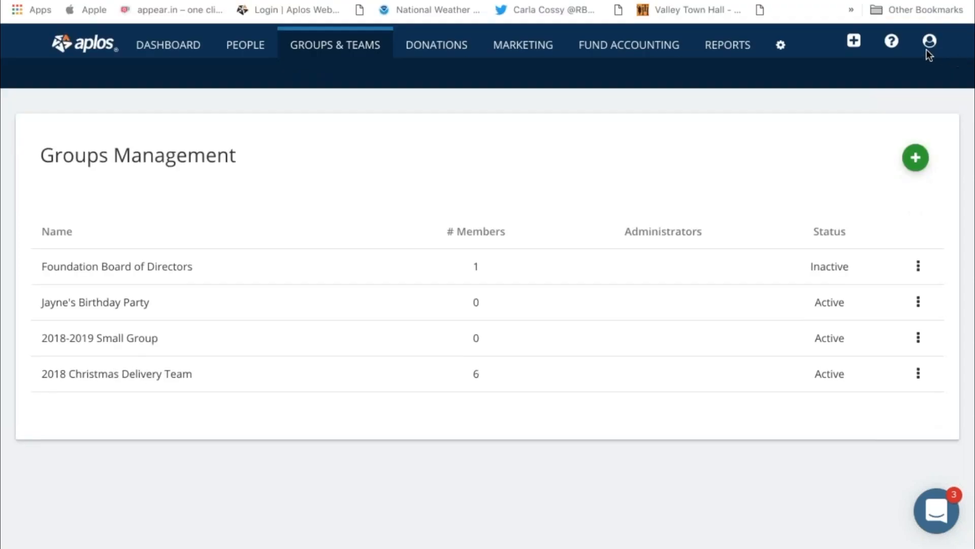
Step: Open the member management page of the 2018 Christmas Delivery Team group
click(929, 41)
click(919, 374)
click(856, 406)
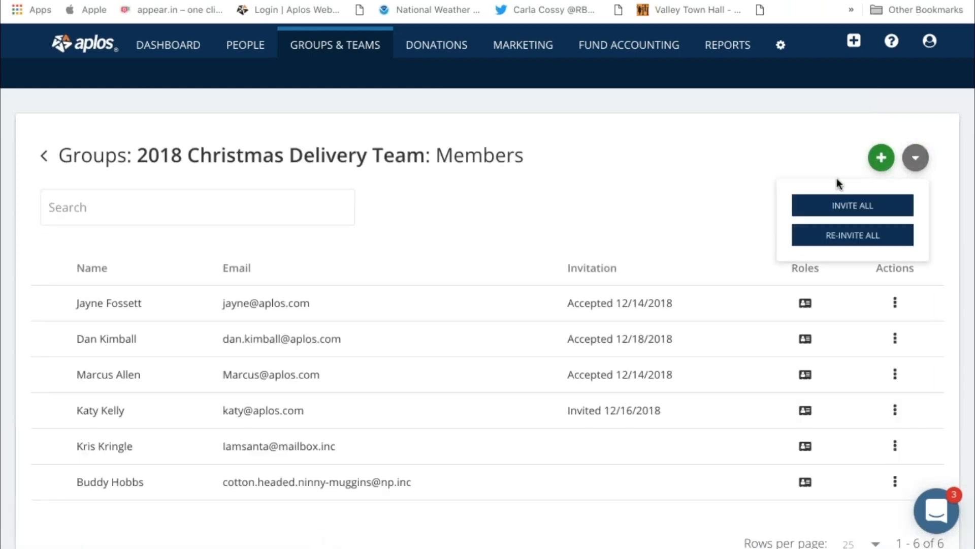
Step: Add an existing contact, found by searching "gri", to the 2018 Christmas Delivery Team group and review the member list
click(881, 158)
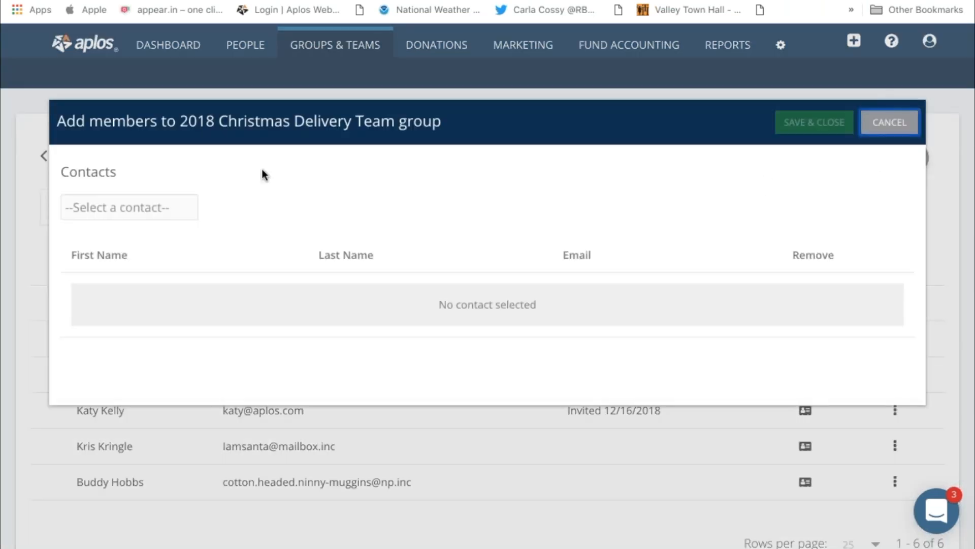
click(159, 199)
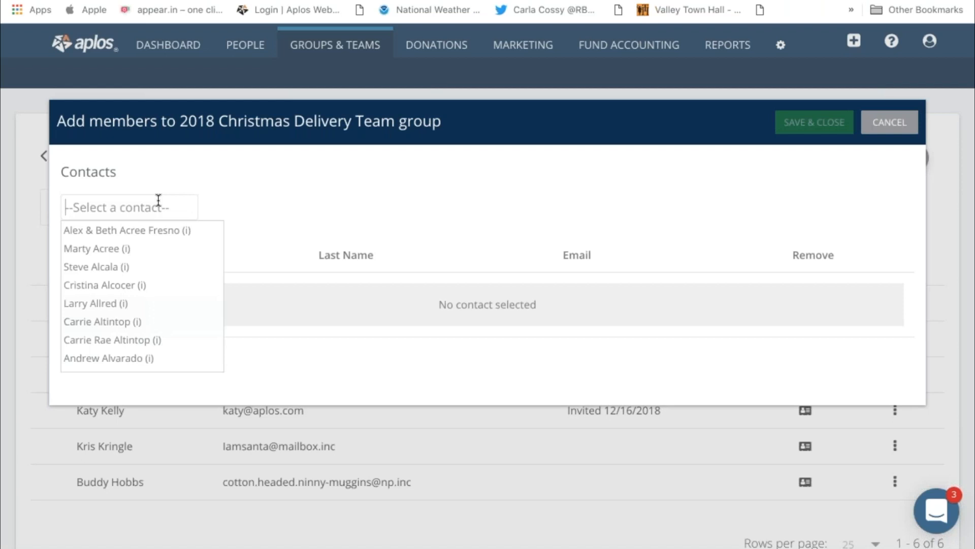
text(gri)
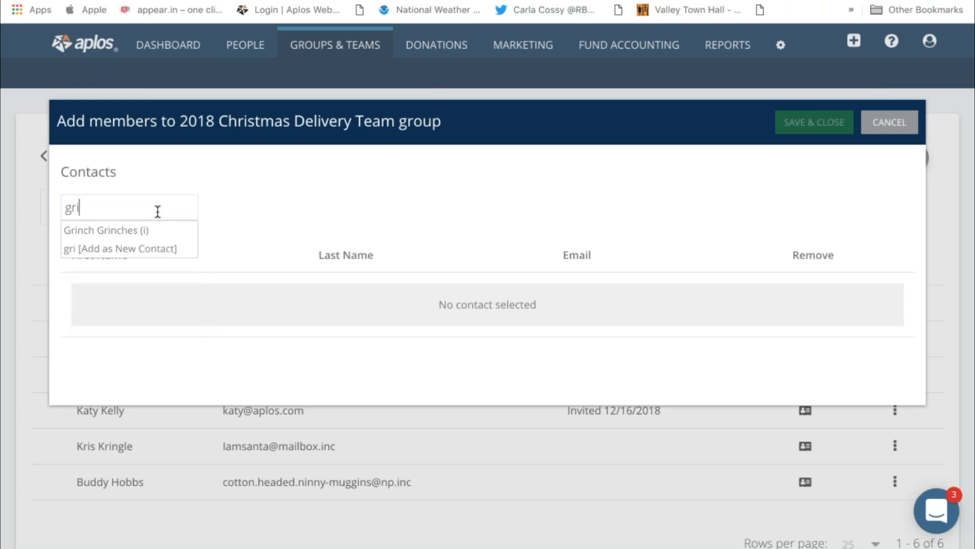
click(139, 229)
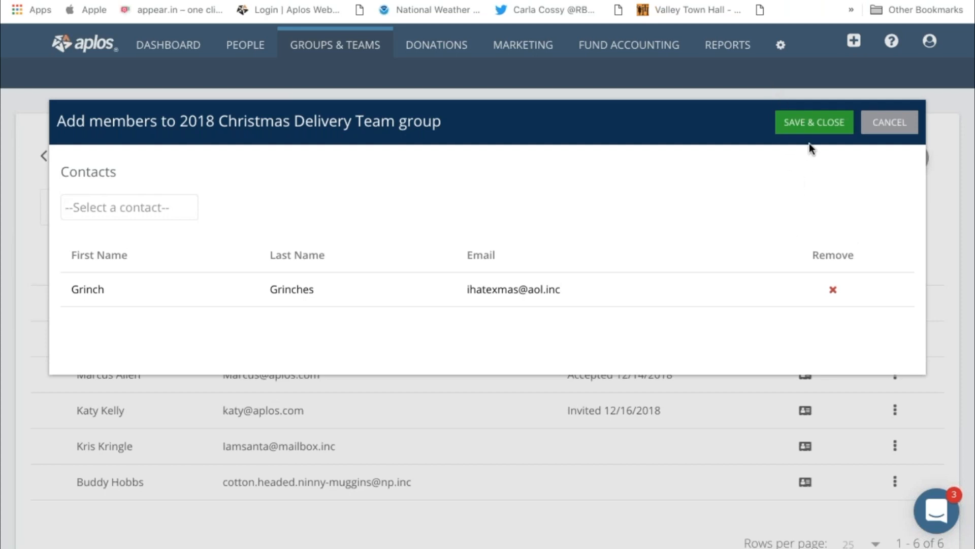
click(805, 125)
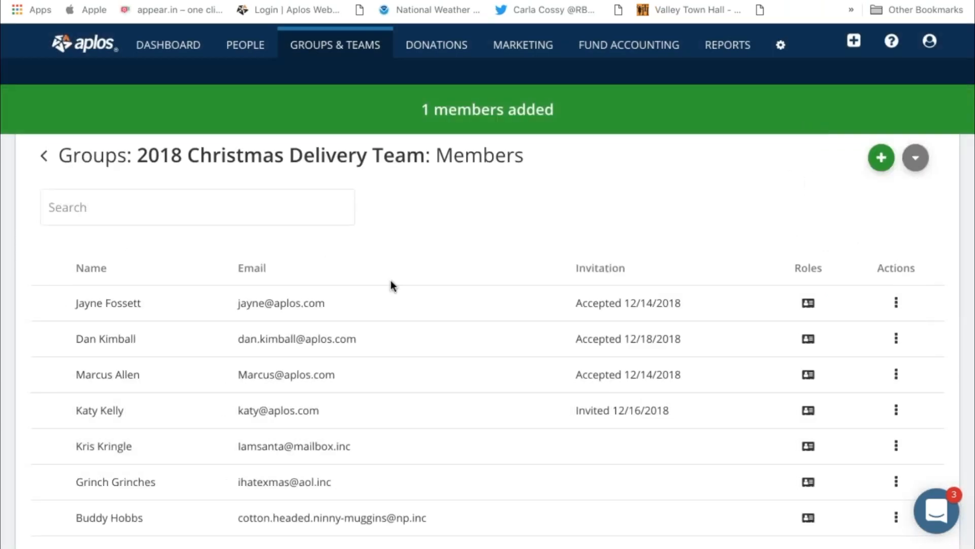
scroll(391, 280, down, 3)
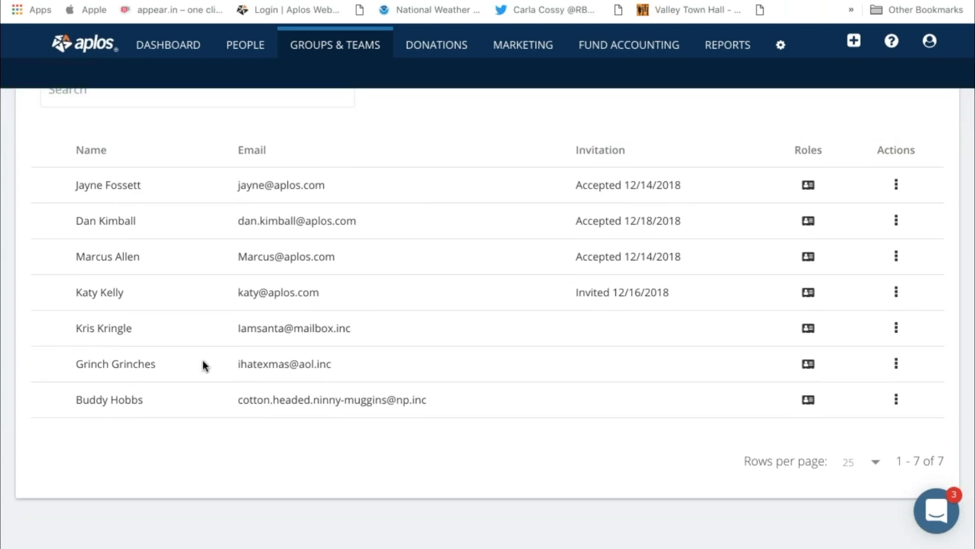
scroll(203, 364, up, 3)
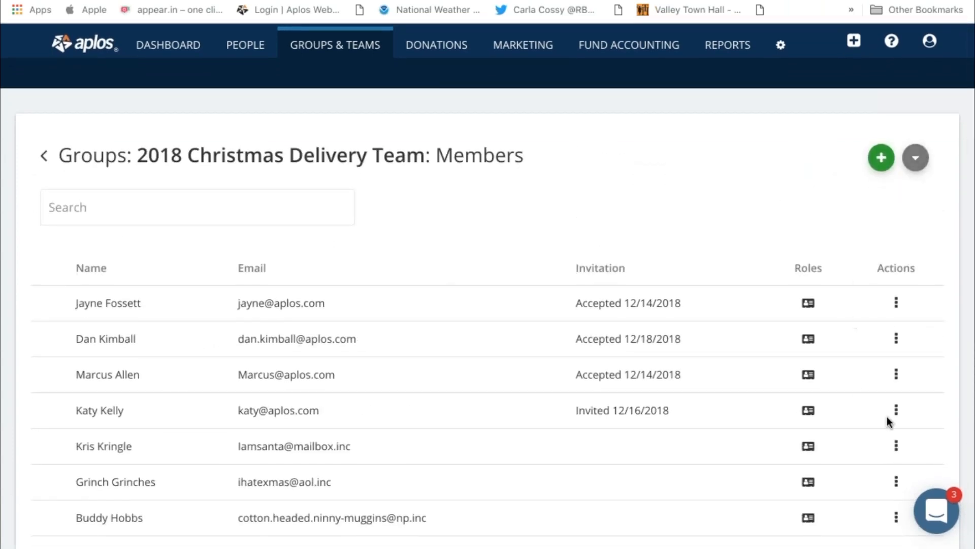
Step: Return to the My Aplos dashboard and open the 2018 Christmas Delivery Team group belonging to Dan's Foundation
click(929, 43)
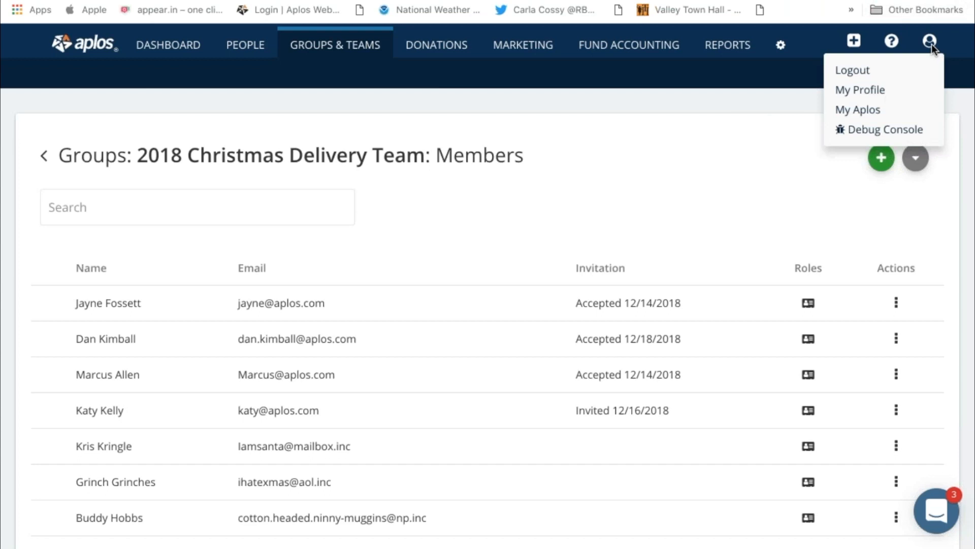
click(879, 108)
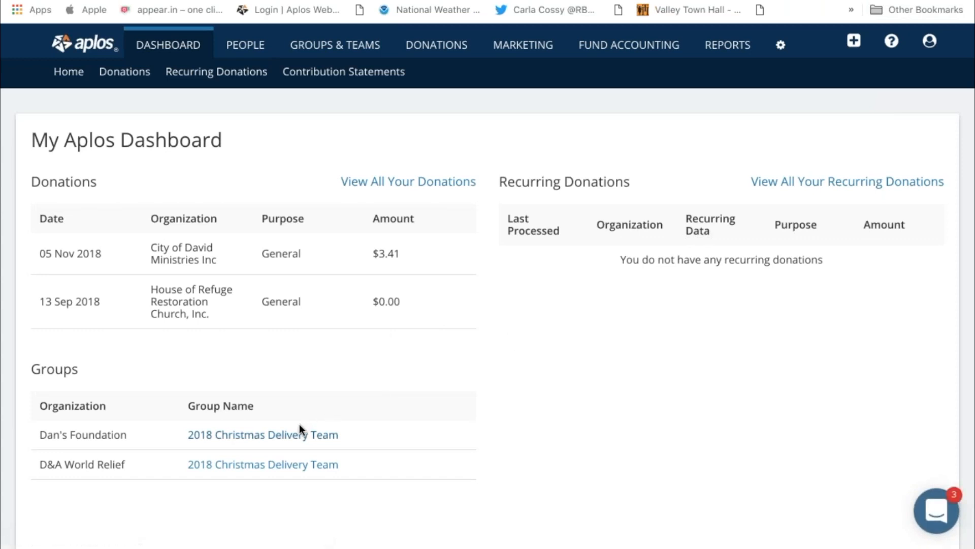
click(299, 431)
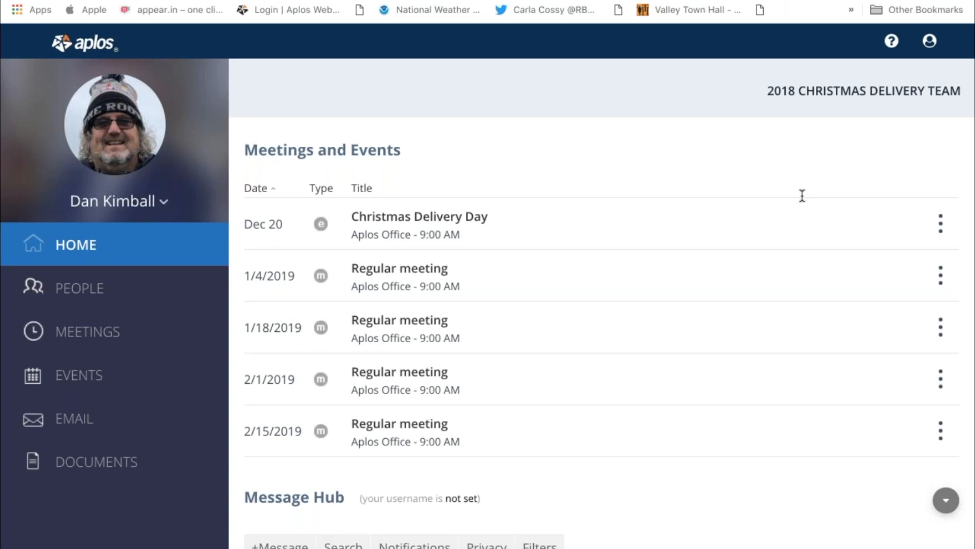
Step: Review the group's upcoming meetings and events lists, and return to the group's home page
click(92, 334)
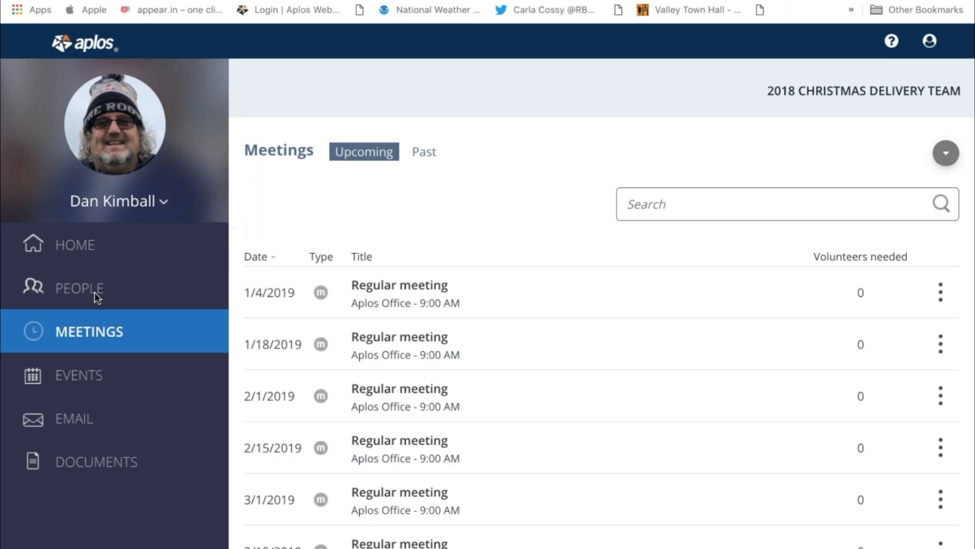
click(92, 378)
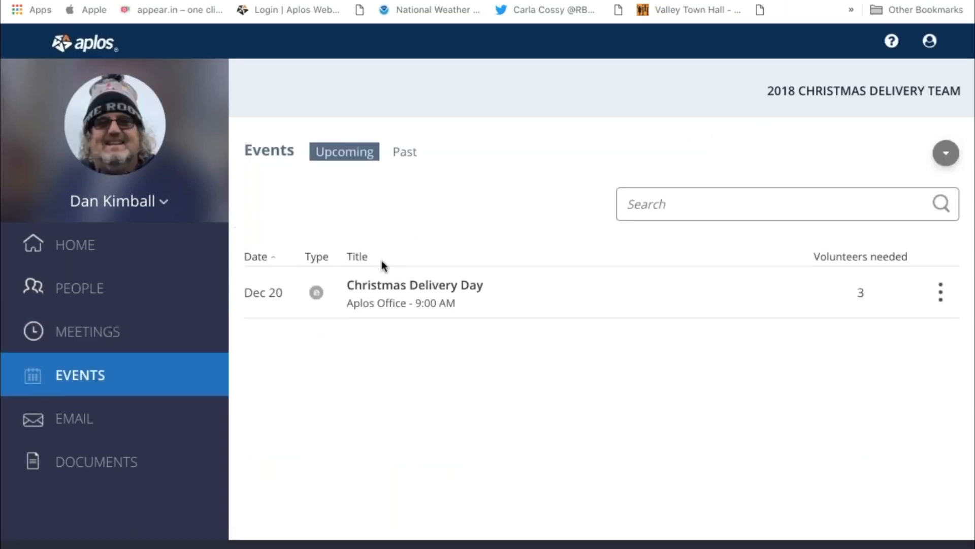
click(68, 248)
click(126, 342)
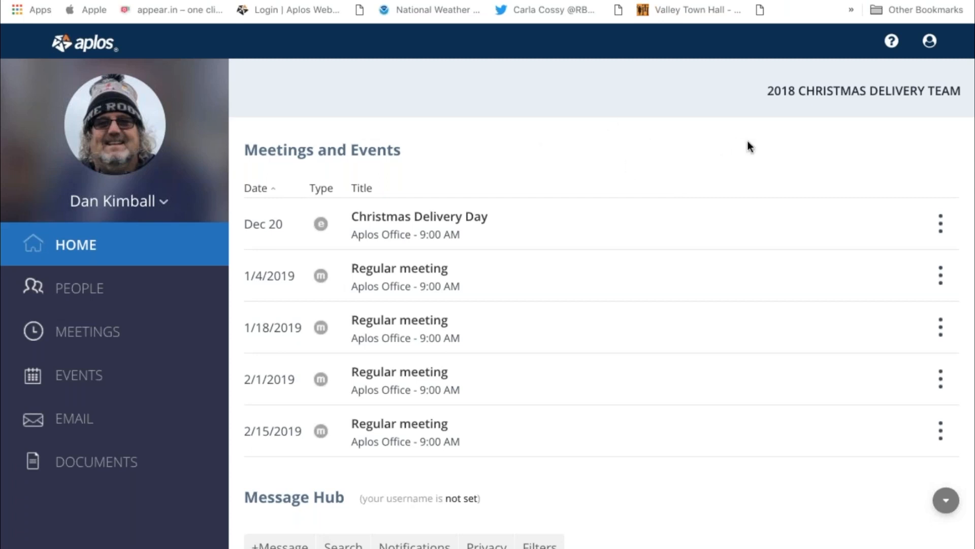
scroll(671, 133, down, 1)
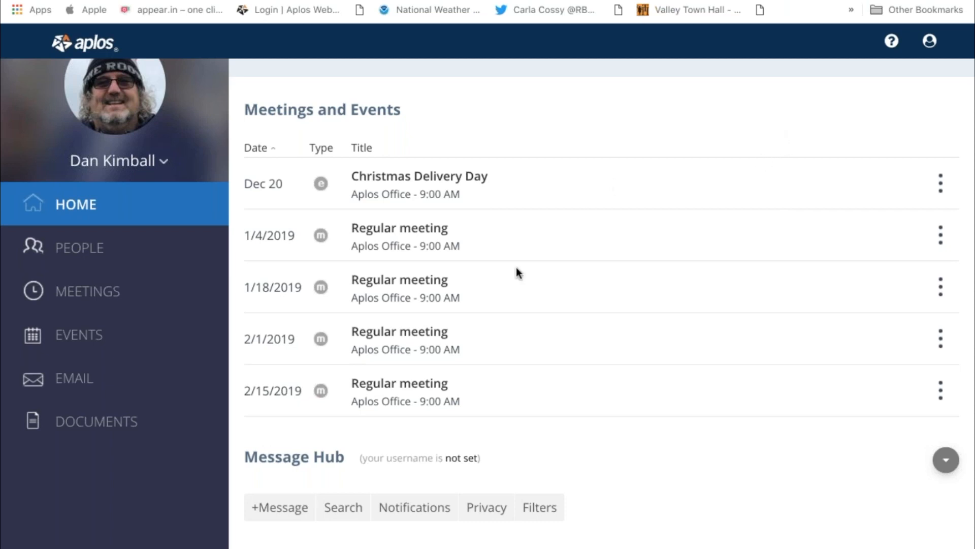
Step: Start adding a new meeting to the group and set the number of meetings to 7
click(123, 286)
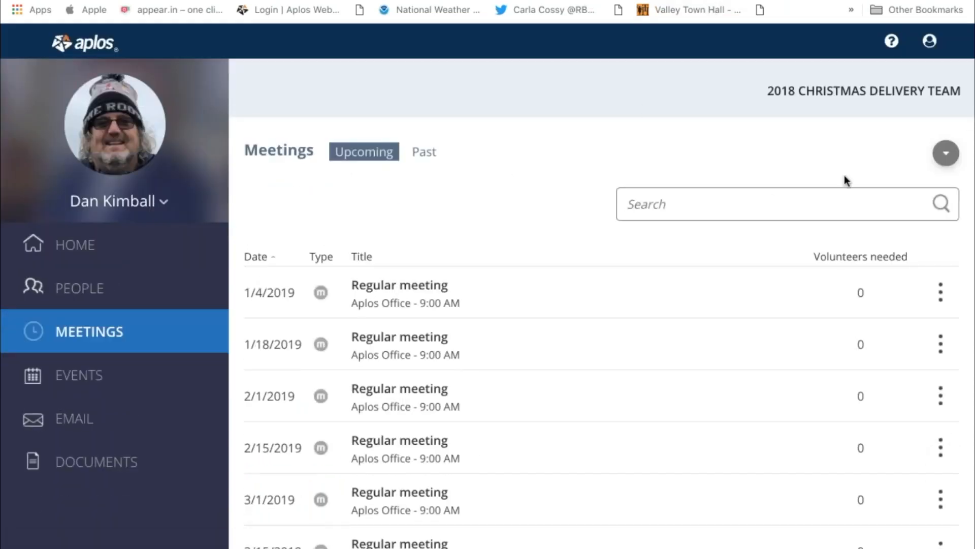
click(945, 154)
click(884, 195)
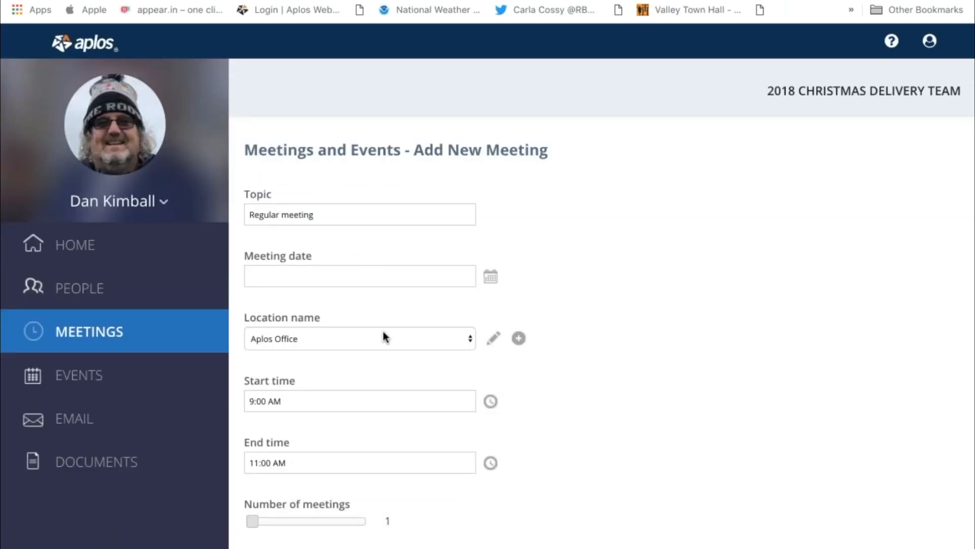
scroll(383, 340, down, 2)
click(266, 477)
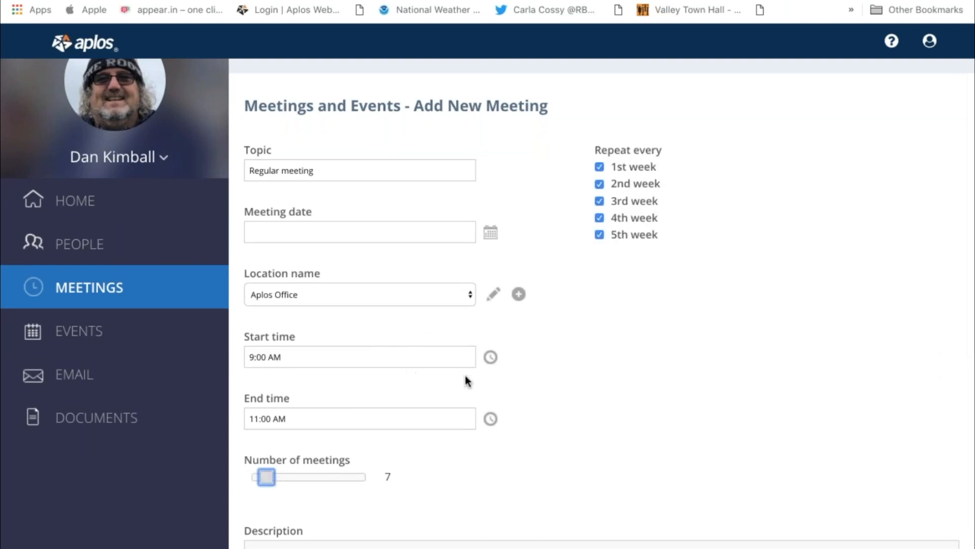
Step: Try excluding the 1st and 2nd weeks from the meeting's repeat schedule, and reselect both
click(599, 166)
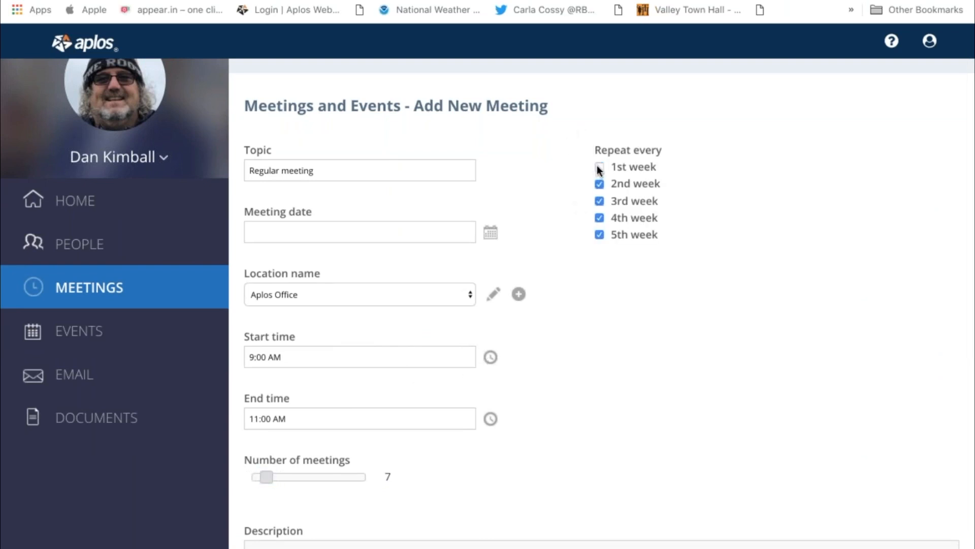
click(599, 184)
click(600, 168)
click(599, 184)
scroll(572, 290, up, 2)
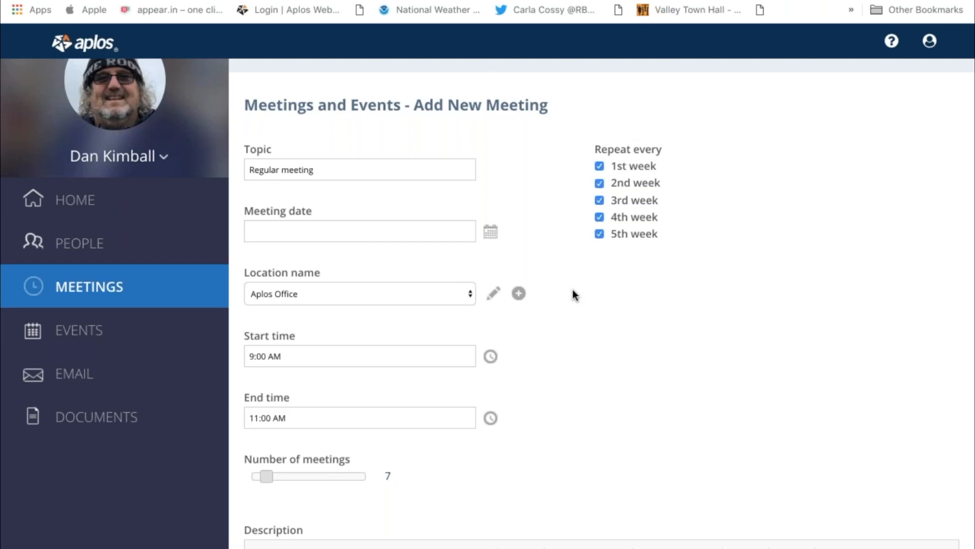
Step: Leave the new meeting form without saving and return to the group's home page
scroll(574, 294, up, 3)
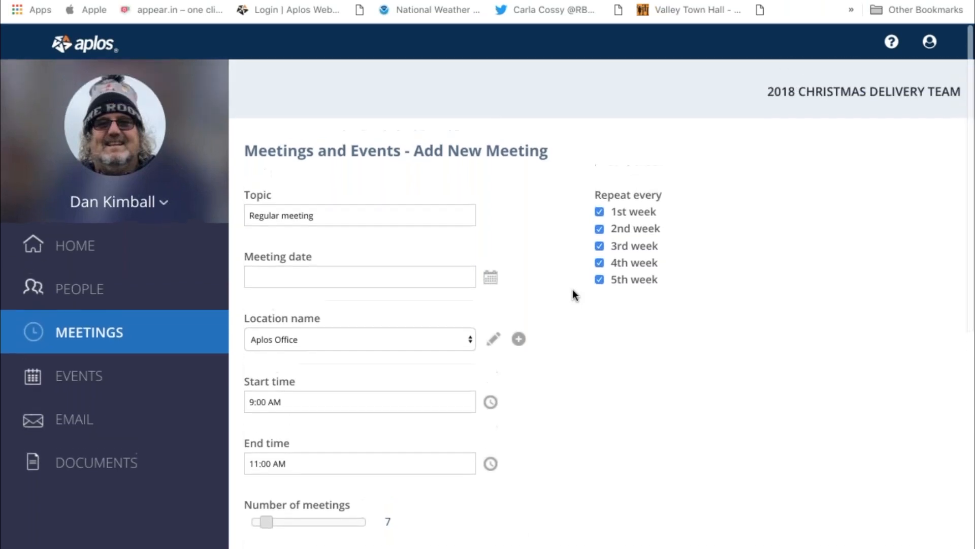
click(120, 245)
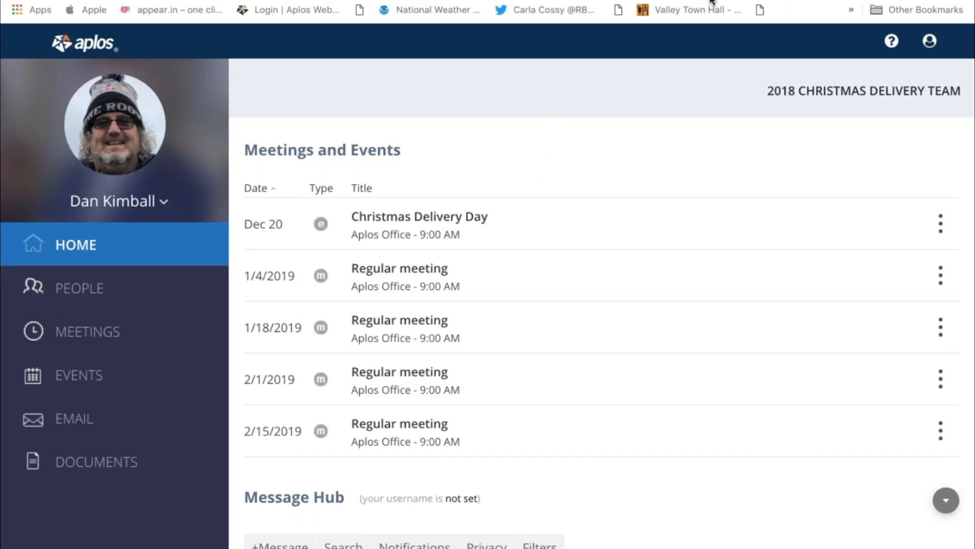
Step: Switch from the group portal to the main Aplos account through My Profile and review the Events list under Donations
click(929, 43)
click(882, 90)
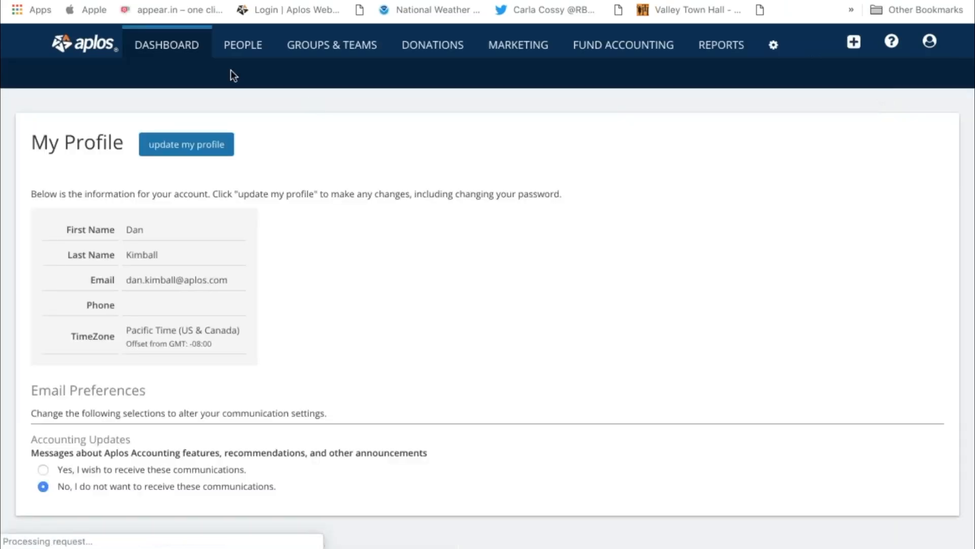
double_click(513, 47)
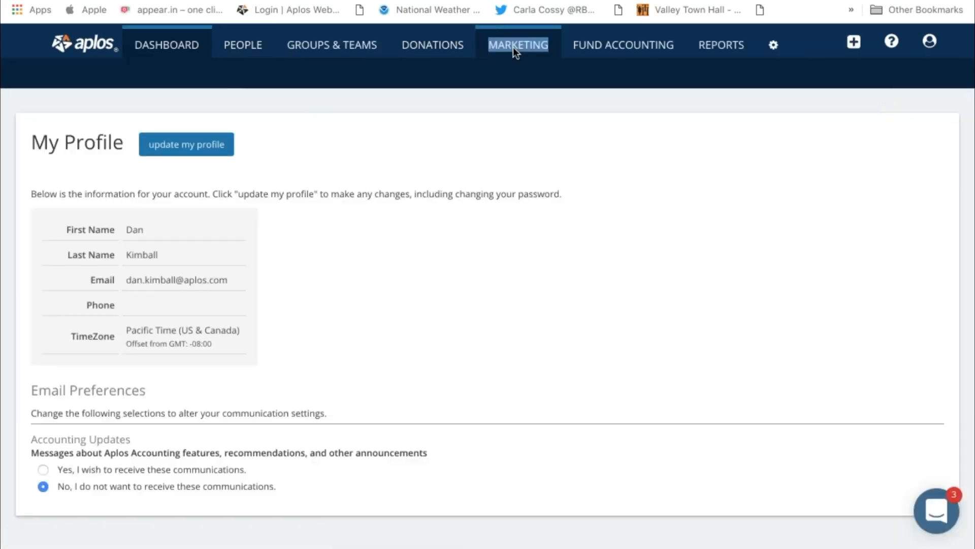
click(513, 47)
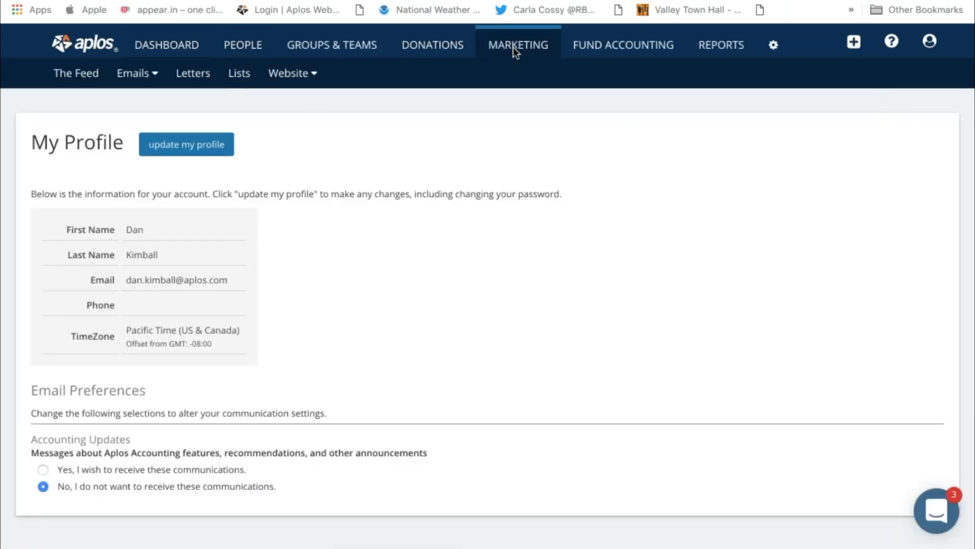
click(444, 51)
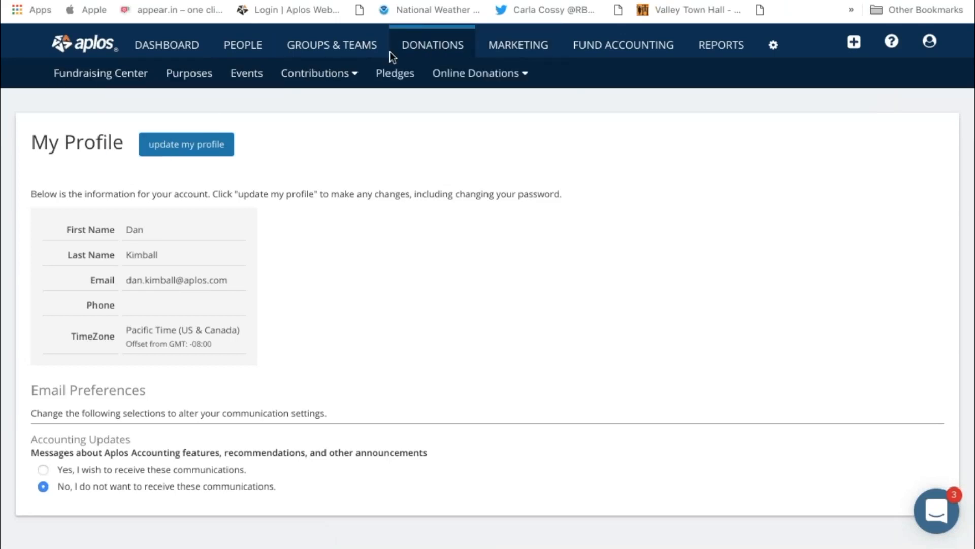
click(240, 77)
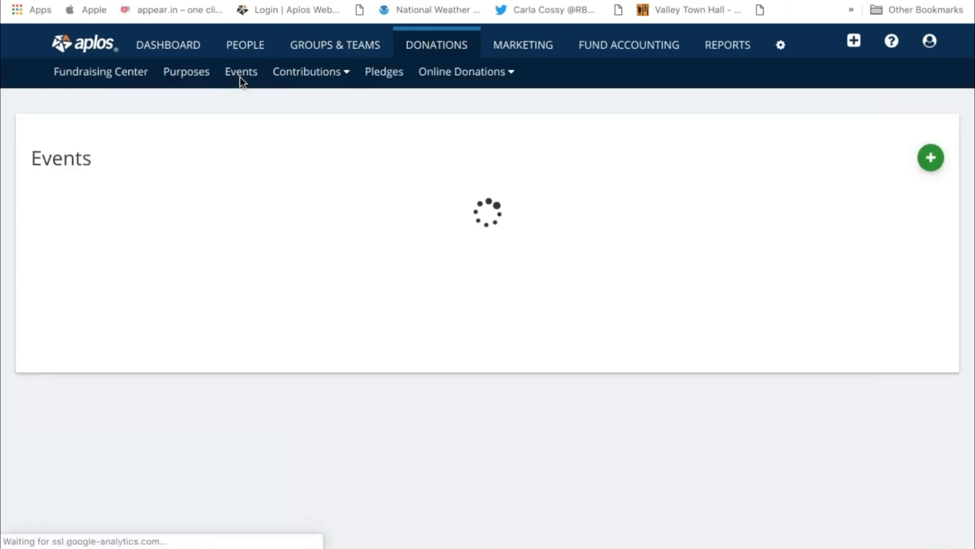
scroll(359, 201, down, 1)
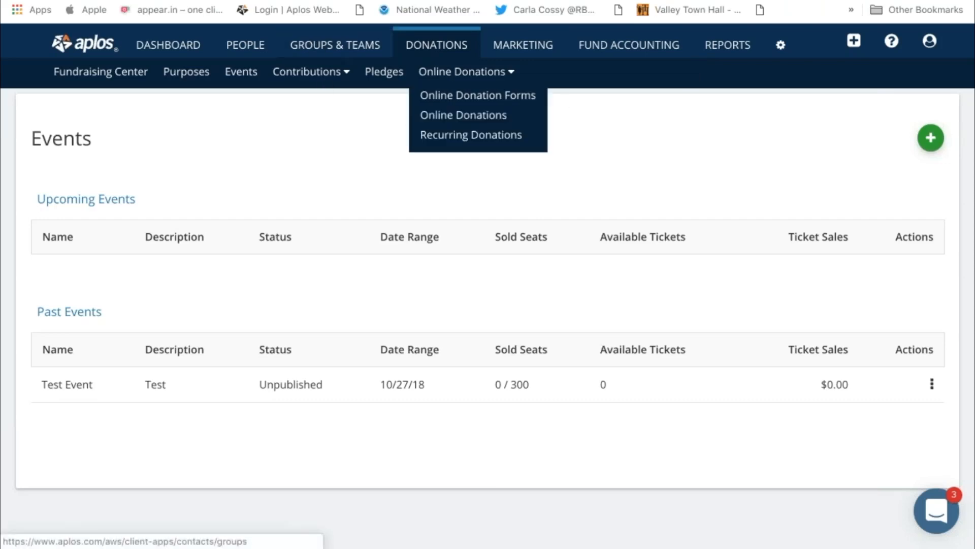
Step: Return to My Aplos, reopen the 2018 Christmas Delivery Team group, and open its meetings list
mouse_move(930, 42)
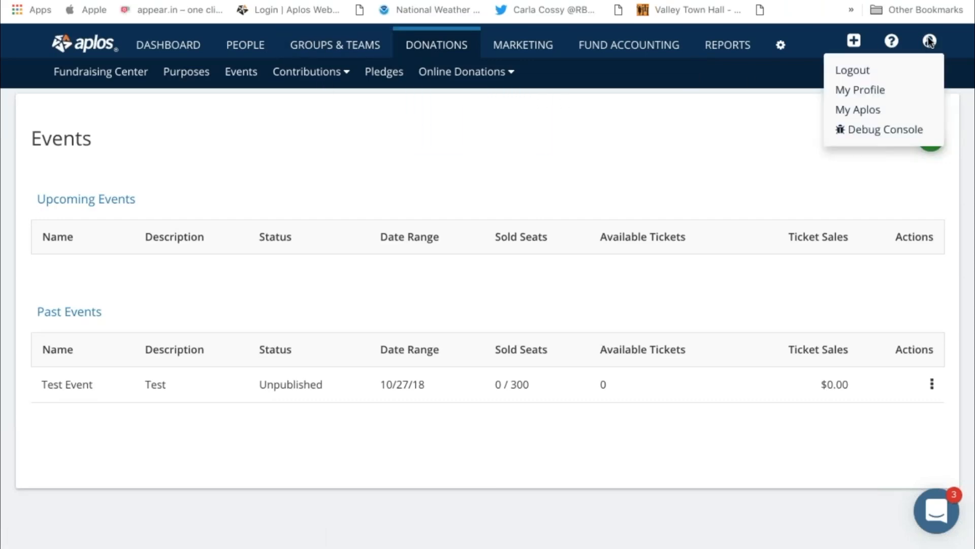
click(882, 110)
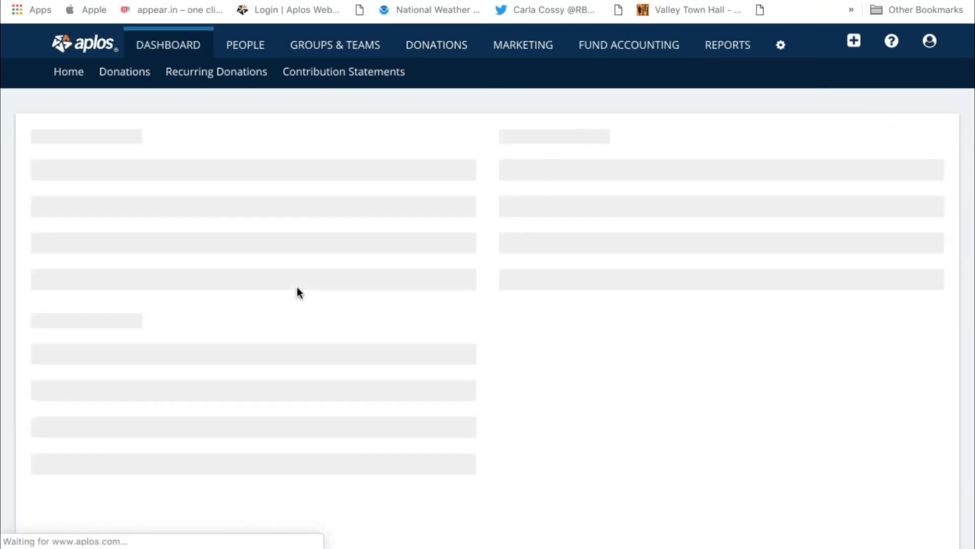
scroll(299, 293, down, 2)
click(279, 361)
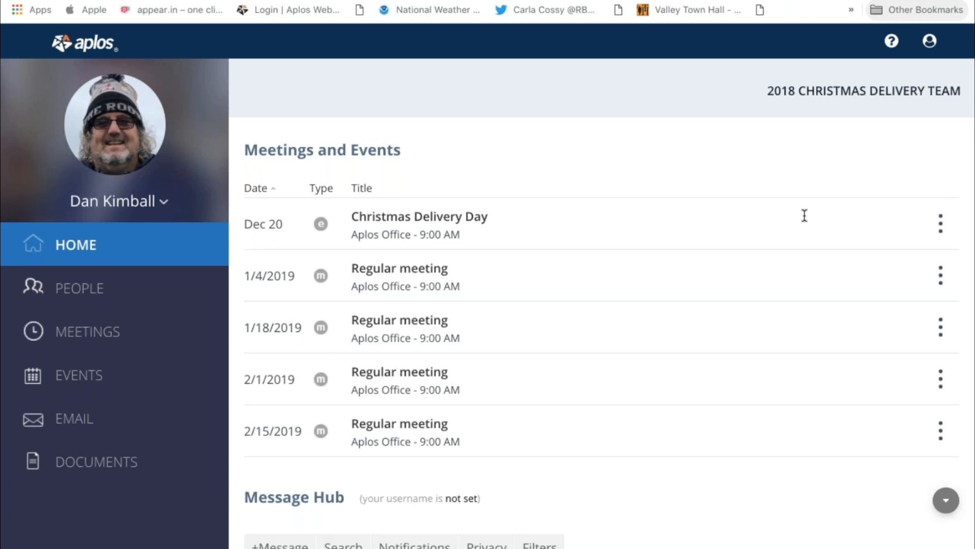
click(89, 333)
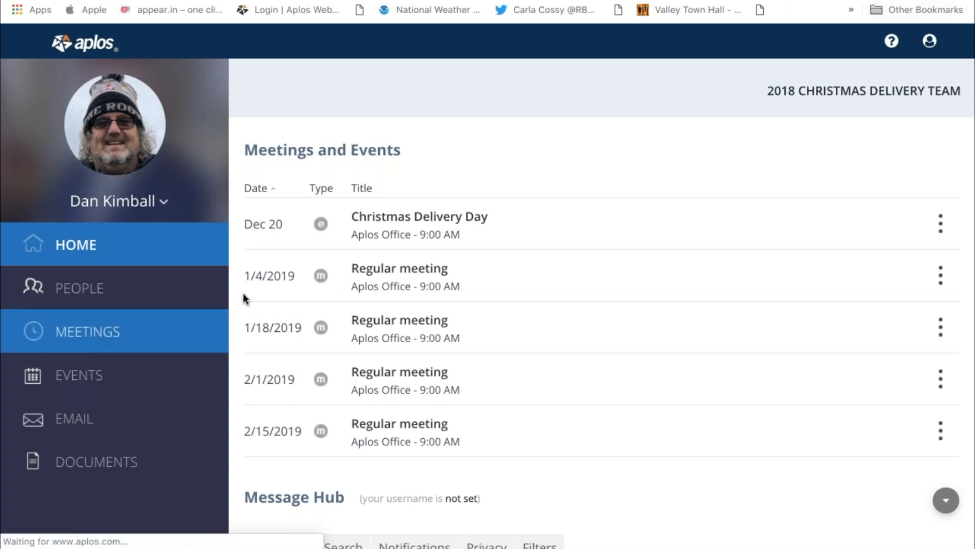